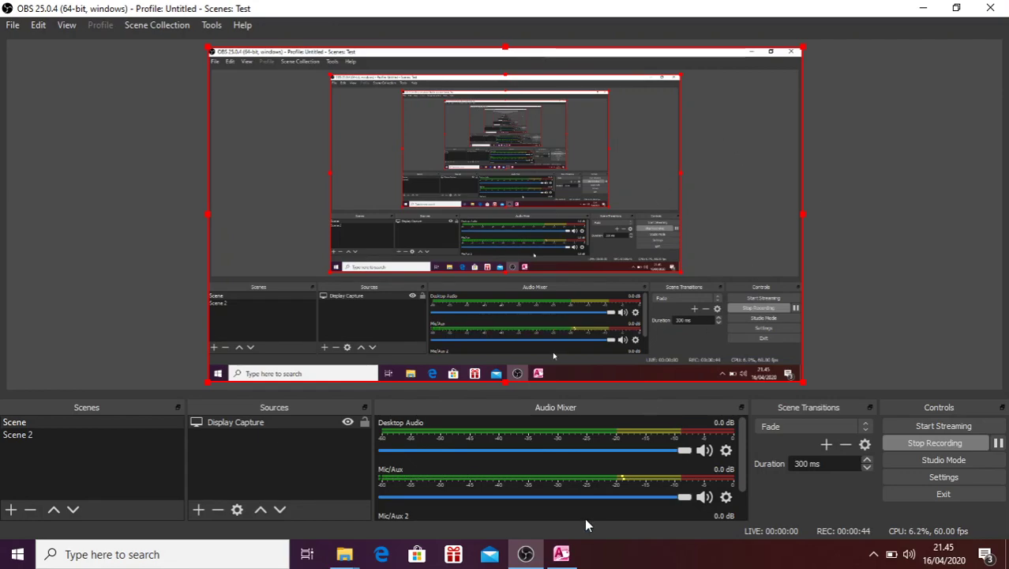
Step: Switch to Access and open the MhsSIMGn19, TransMhsSIMGn19 and MataKuliah tables to view their records
{"action": "left_click", "coordinate": [561, 554]}
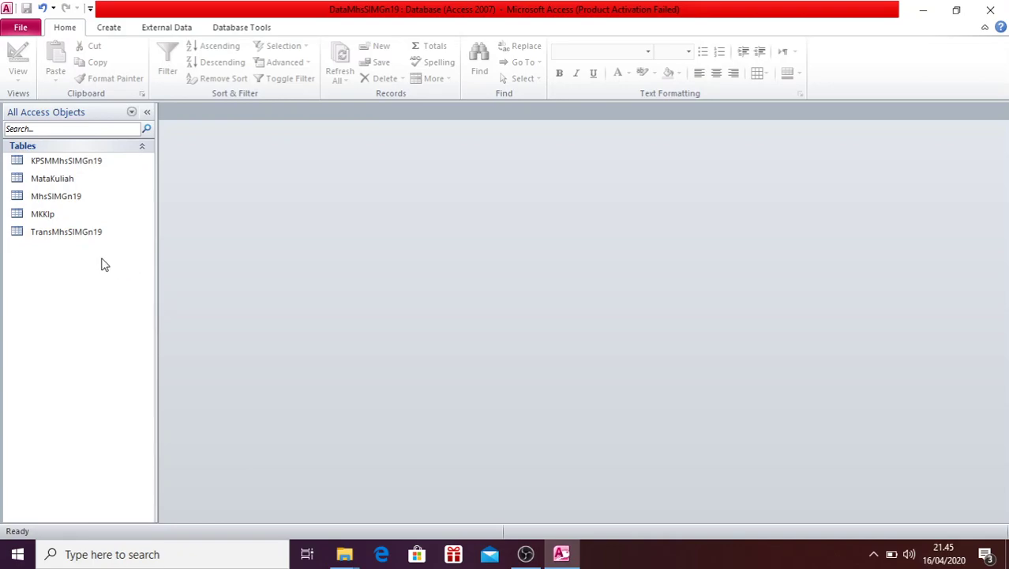
{"action": "double_click", "coordinate": [74, 197]}
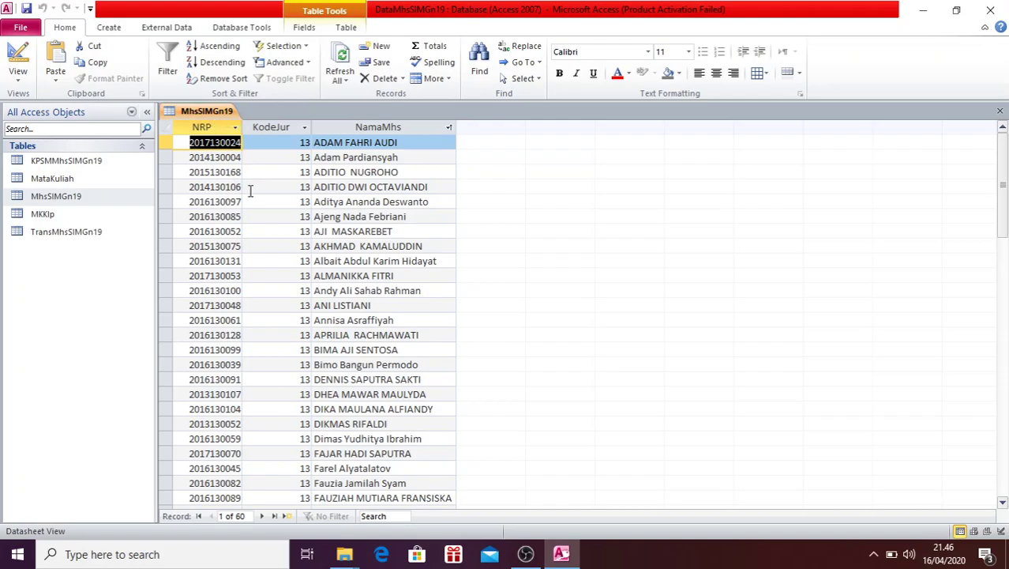
{"action": "double_click", "coordinate": [91, 238]}
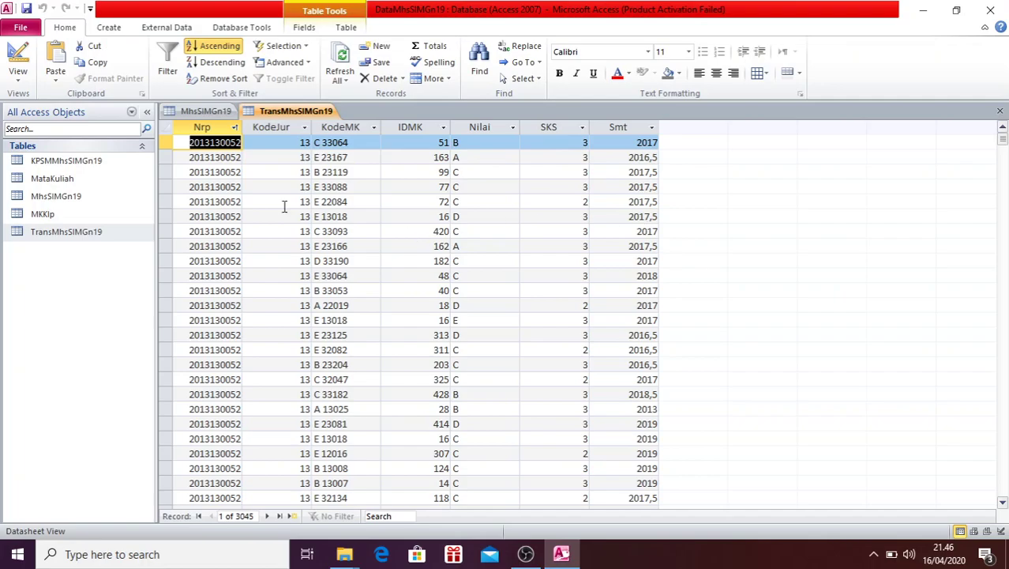
{"action": "double_click", "coordinate": [99, 184]}
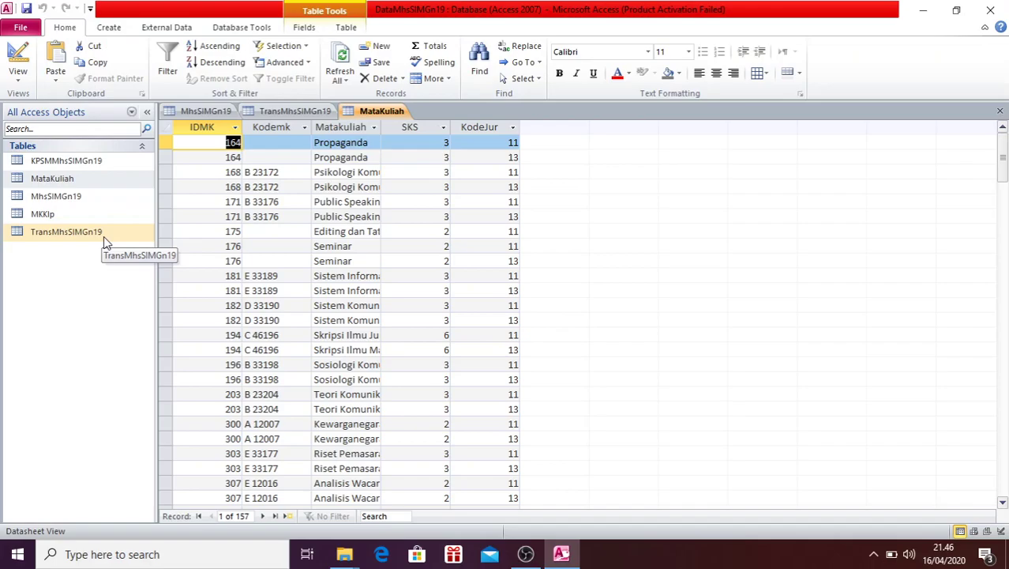
Step: Review the open tables and close MataKuliah and TransMhsSIMGn19, leaving only MhsSIMGn19 open
{"action": "left_click", "coordinate": [223, 113]}
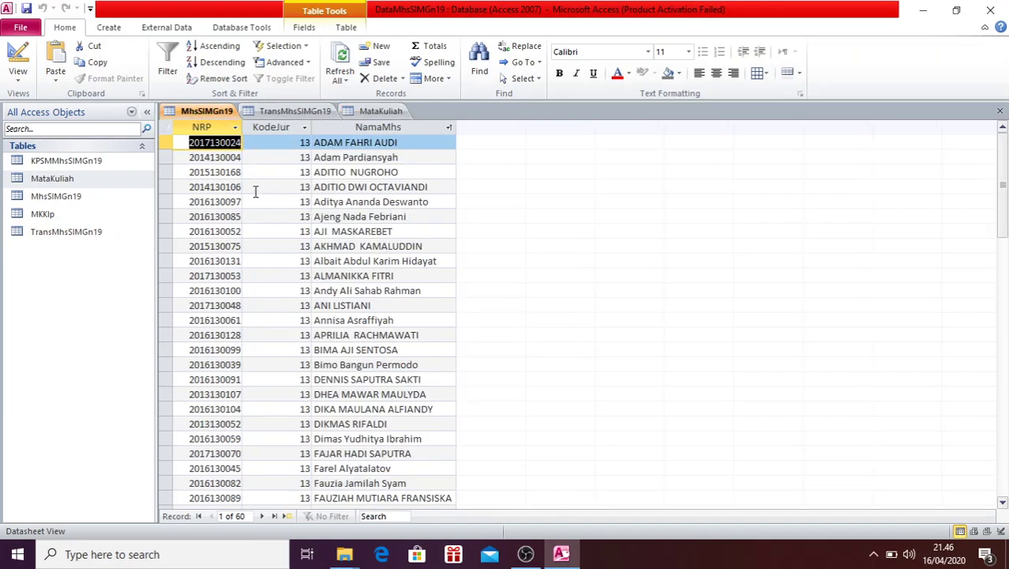
{"action": "left_click", "coordinate": [378, 115]}
{"action": "left_click", "coordinate": [1000, 113]}
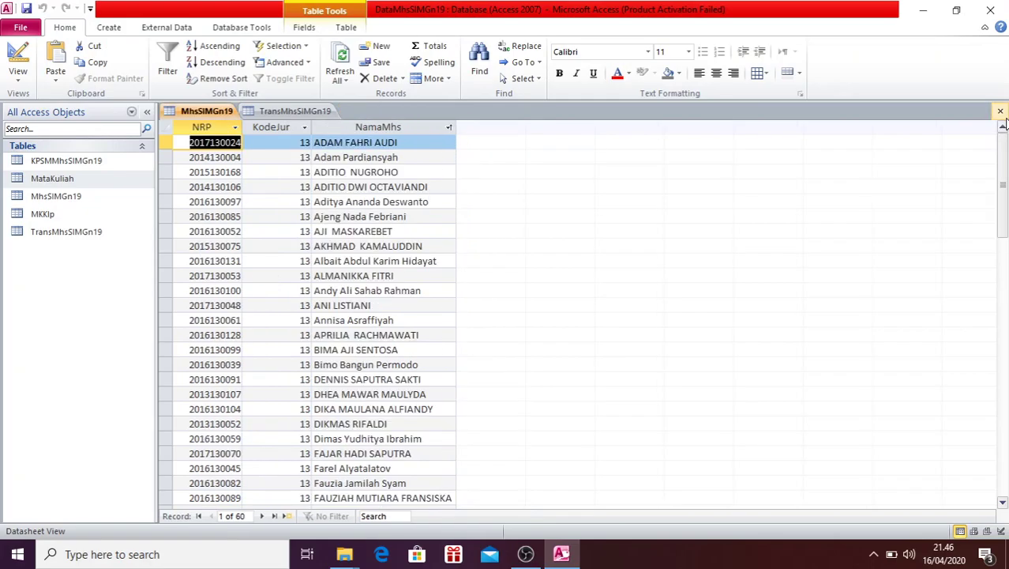
{"action": "left_click", "coordinate": [292, 112]}
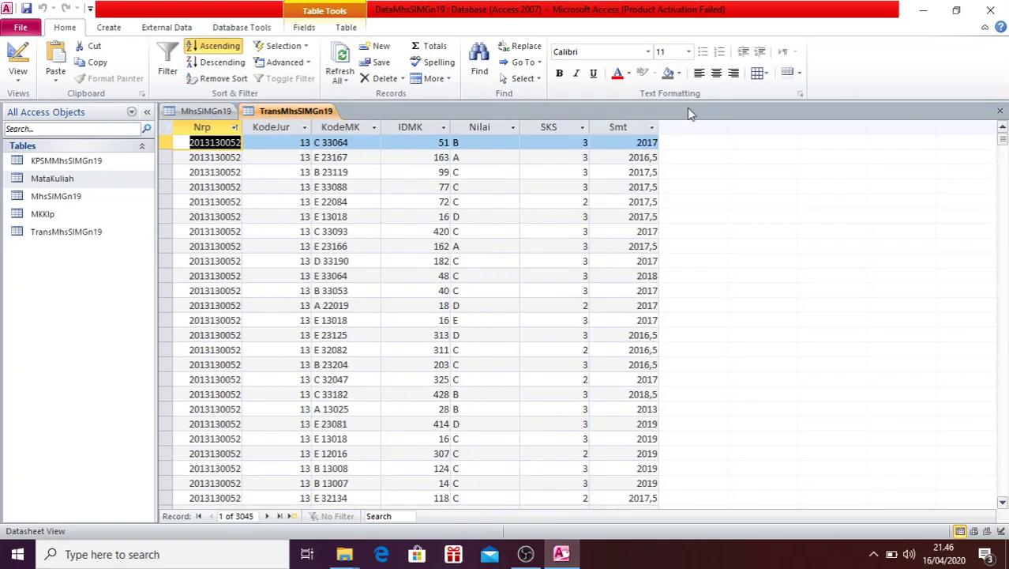
{"action": "left_click", "coordinate": [999, 113]}
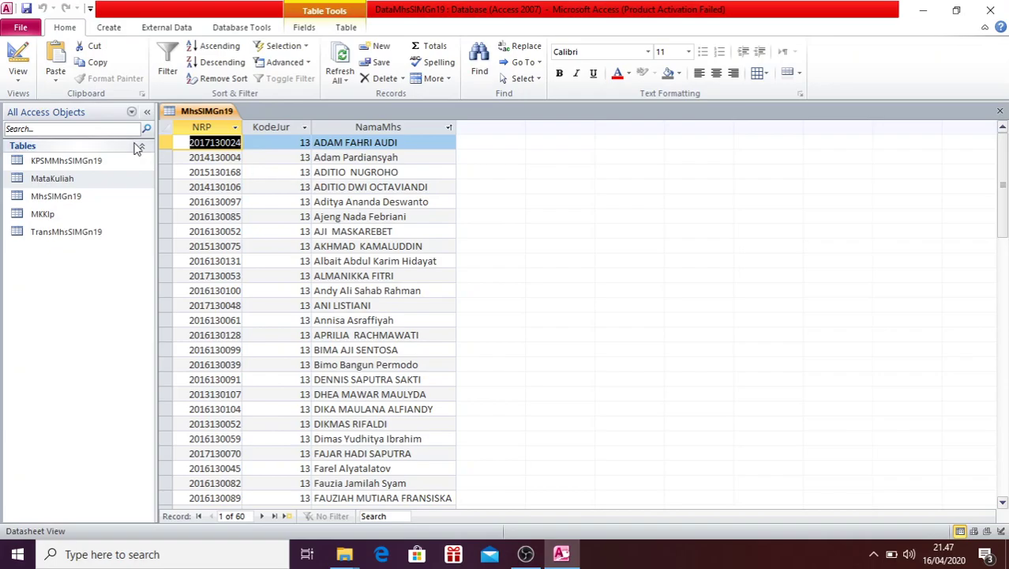
Step: Show MhsSIMGn19 in Design View and examine the NRP field's data type options, keeping Number
{"action": "left_click", "coordinate": [21, 58]}
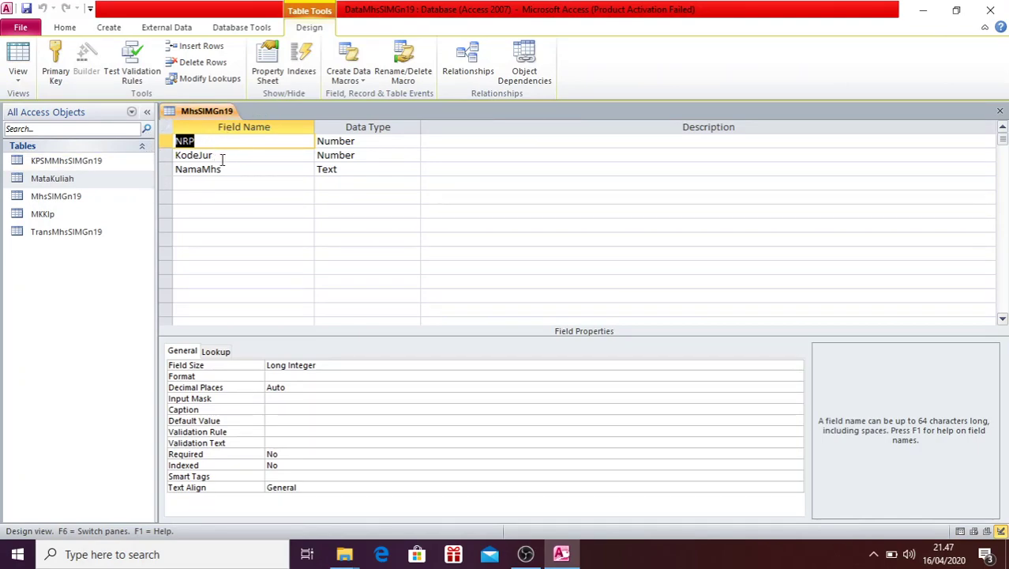
{"action": "left_click", "coordinate": [233, 171]}
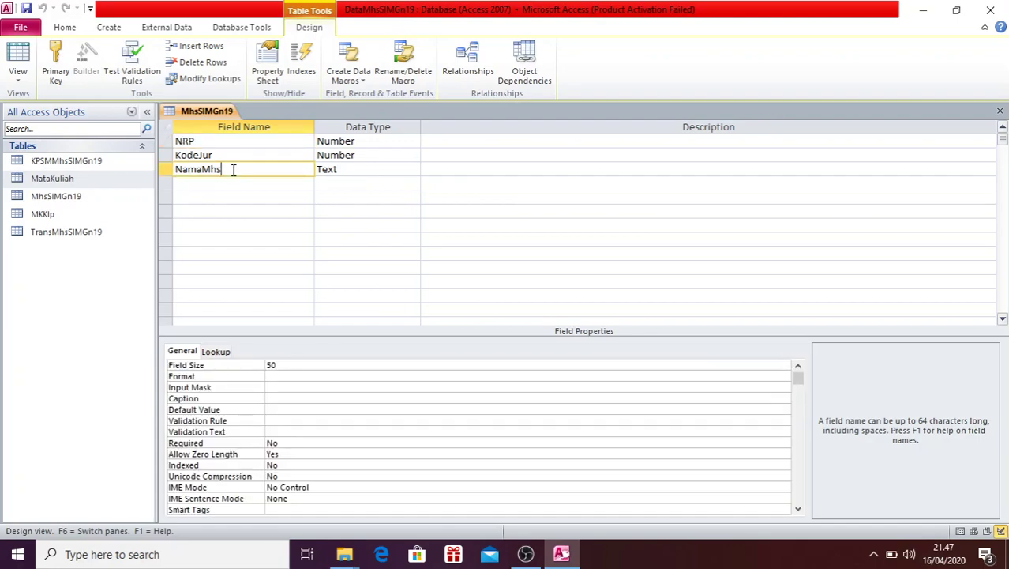
{"action": "left_click", "coordinate": [228, 142]}
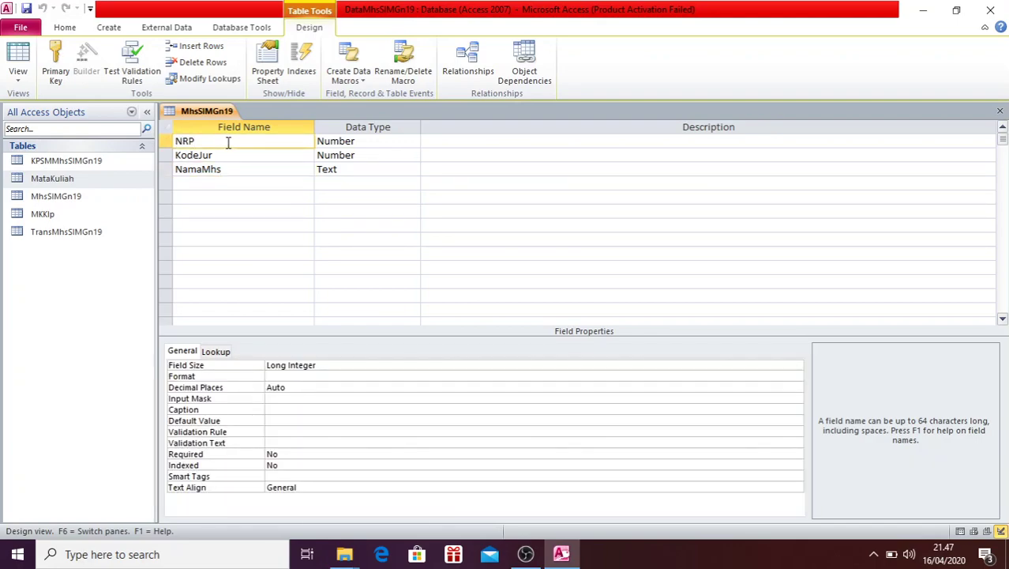
{"action": "left_click", "coordinate": [402, 142]}
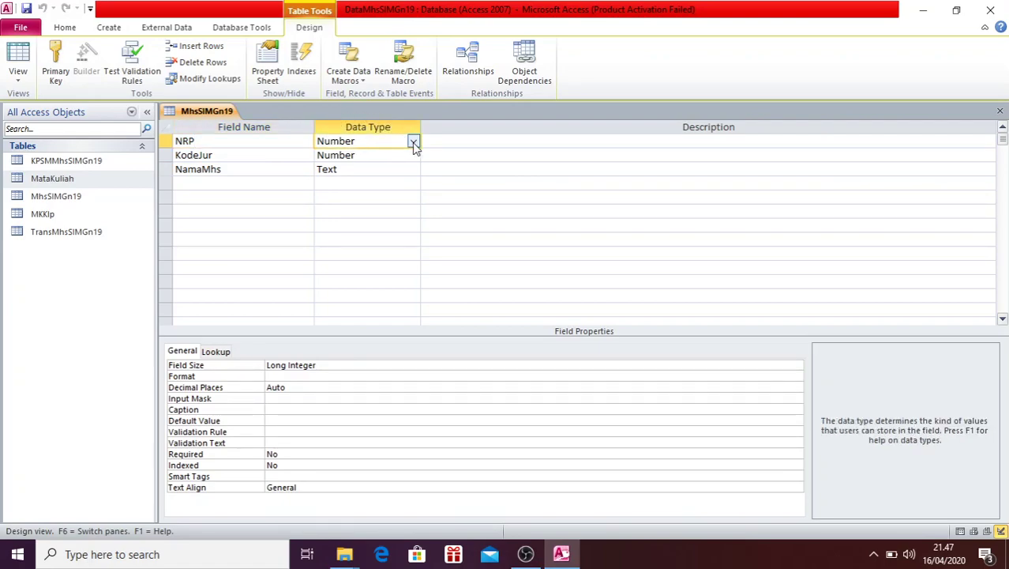
{"action": "left_click", "coordinate": [412, 142]}
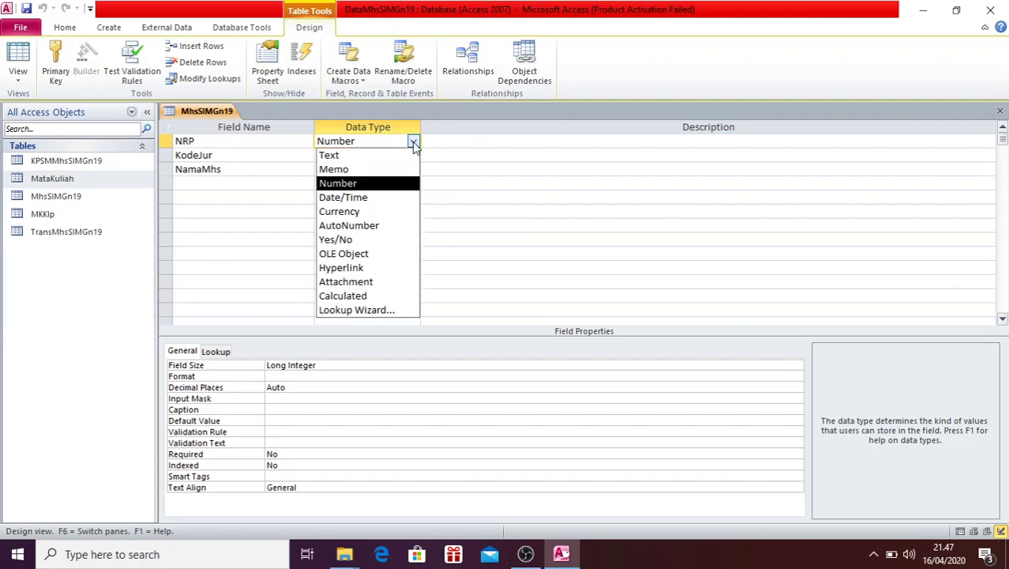
{"action": "left_click", "coordinate": [385, 184]}
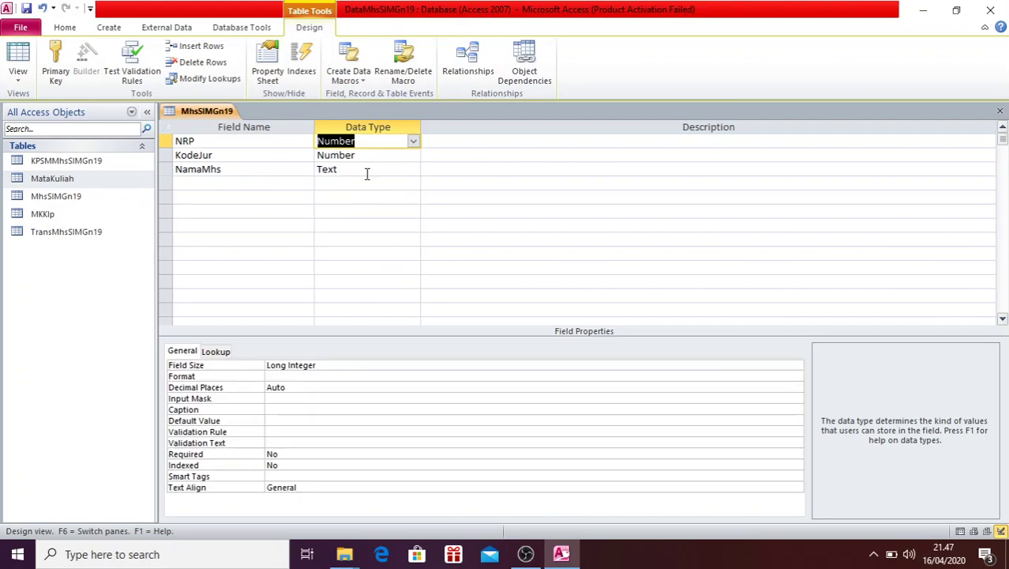
Step: Examine the data type options of the KodeJur and NamaMhs fields without changing them
{"action": "left_click", "coordinate": [414, 155]}
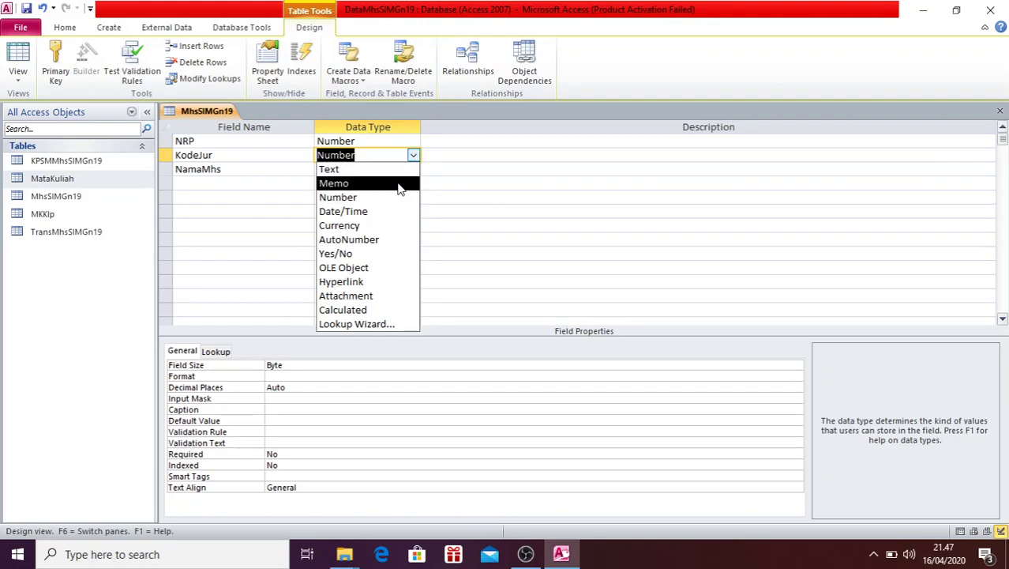
{"action": "left_click", "coordinate": [266, 184]}
{"action": "left_click", "coordinate": [385, 169]}
{"action": "left_click", "coordinate": [413, 170]}
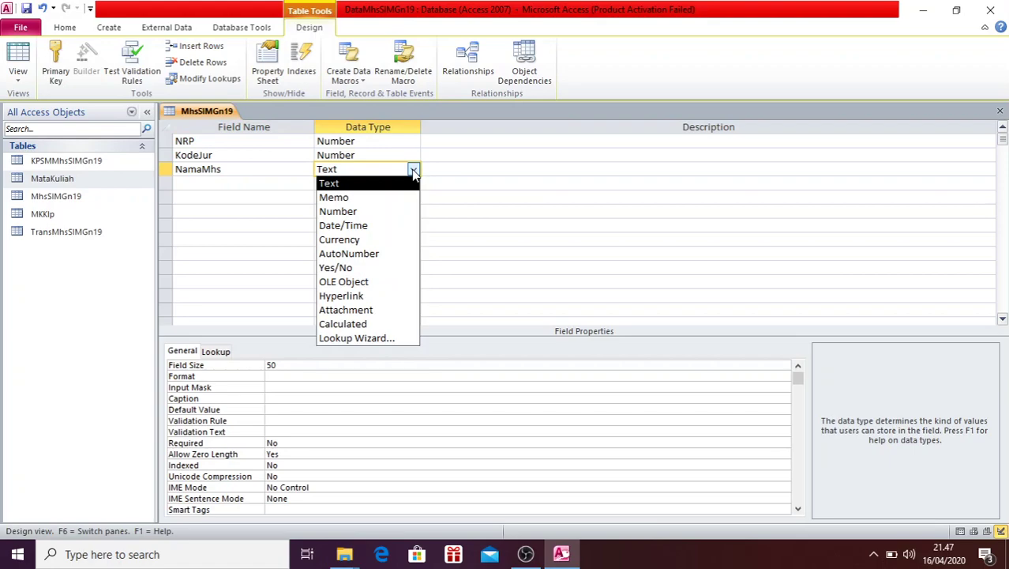
{"action": "left_click", "coordinate": [413, 171]}
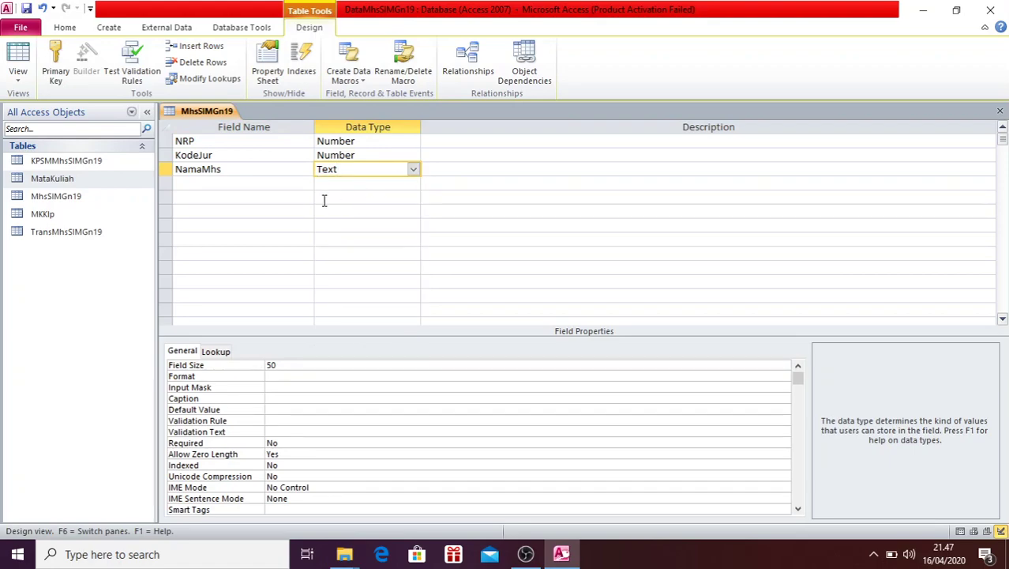
Step: Try out a Tanggal Lahir field with the Date/Time data type in MhsSIMGn19 and delete it again
{"action": "left_click", "coordinate": [252, 188]}
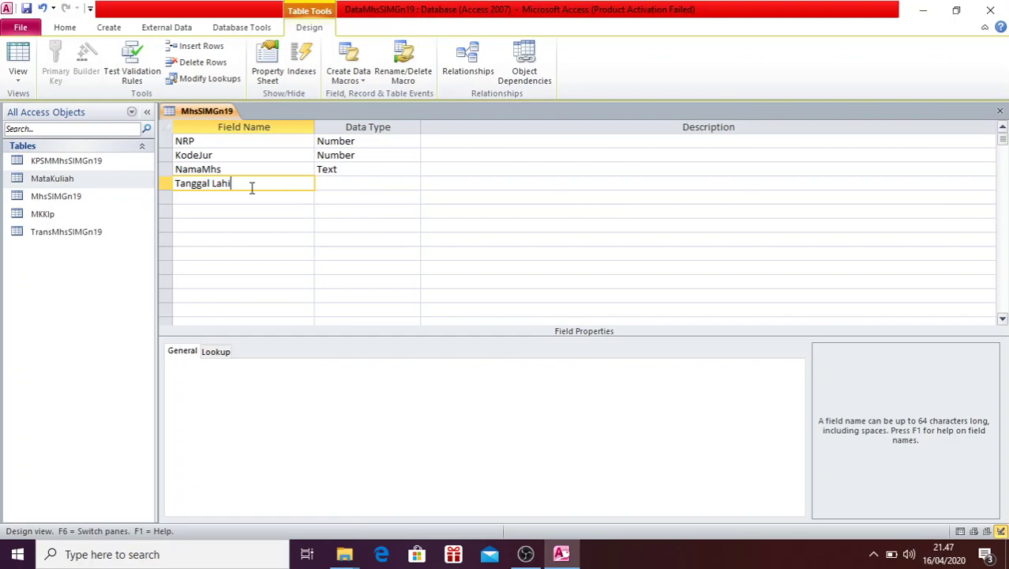
{"action": "left_click", "coordinate": [409, 182]}
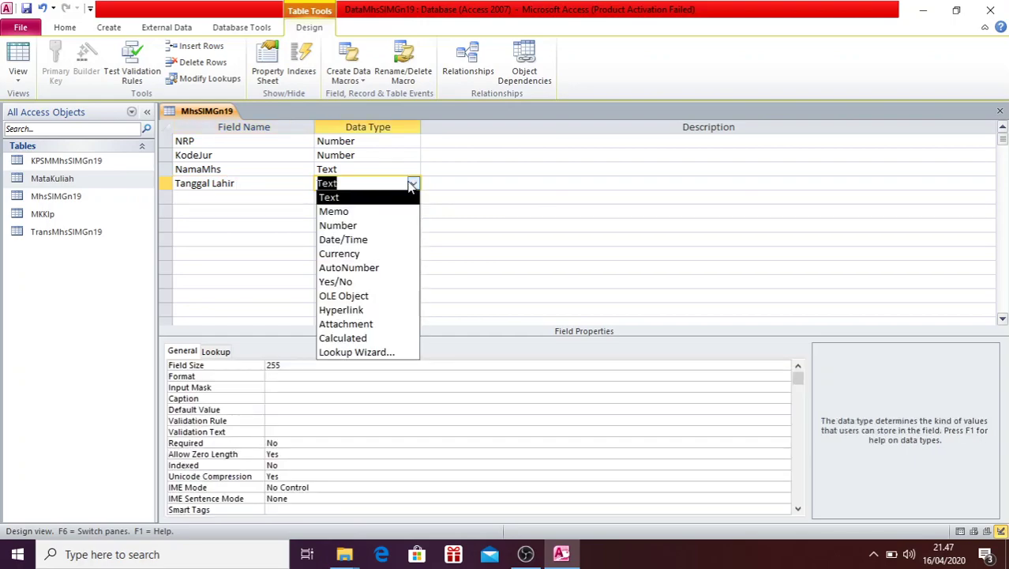
{"action": "left_click", "coordinate": [395, 240]}
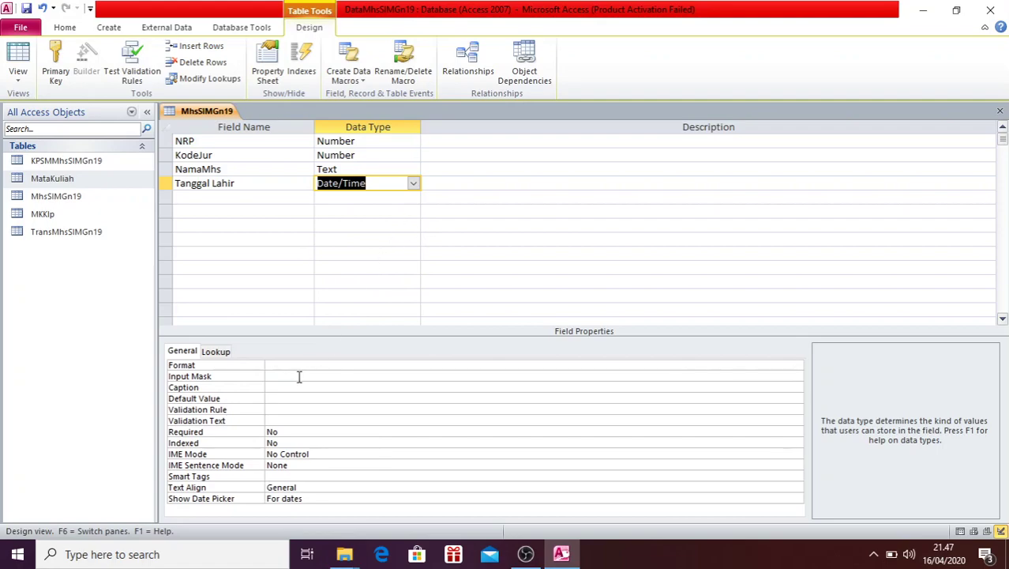
{"action": "left_click", "coordinate": [293, 366]}
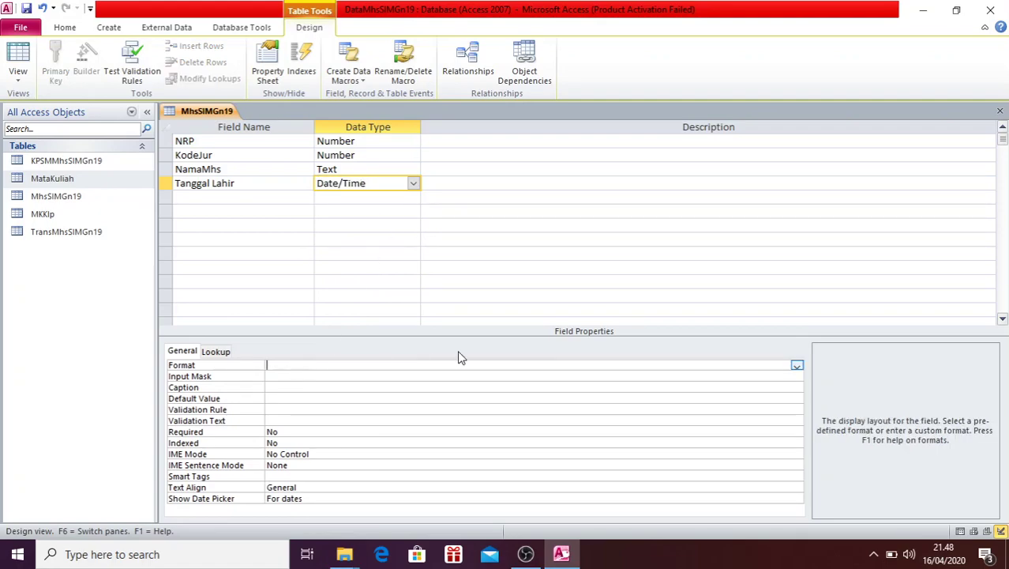
{"action": "left_click", "coordinate": [796, 367]}
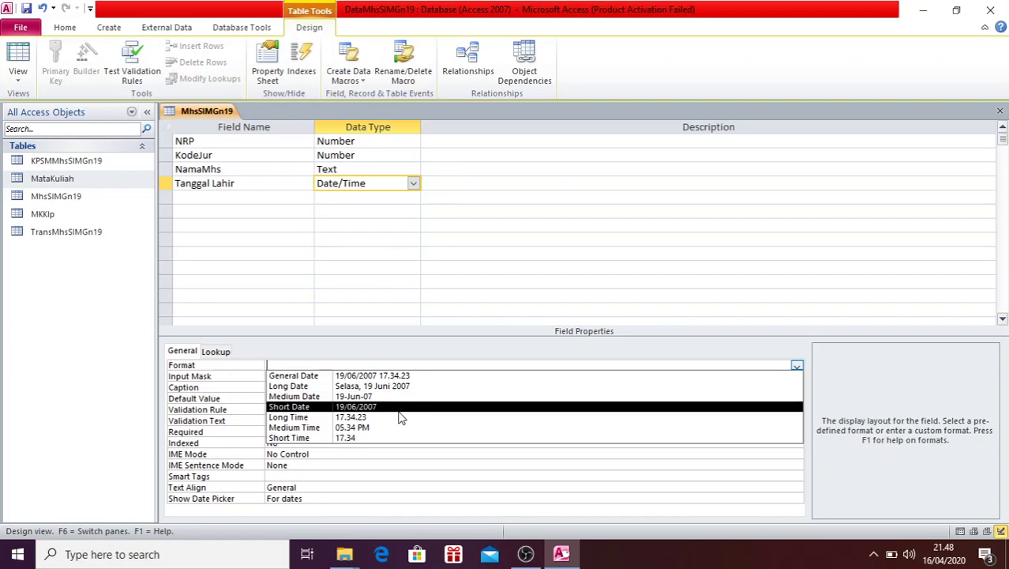
{"action": "key", "text": "Escape"}
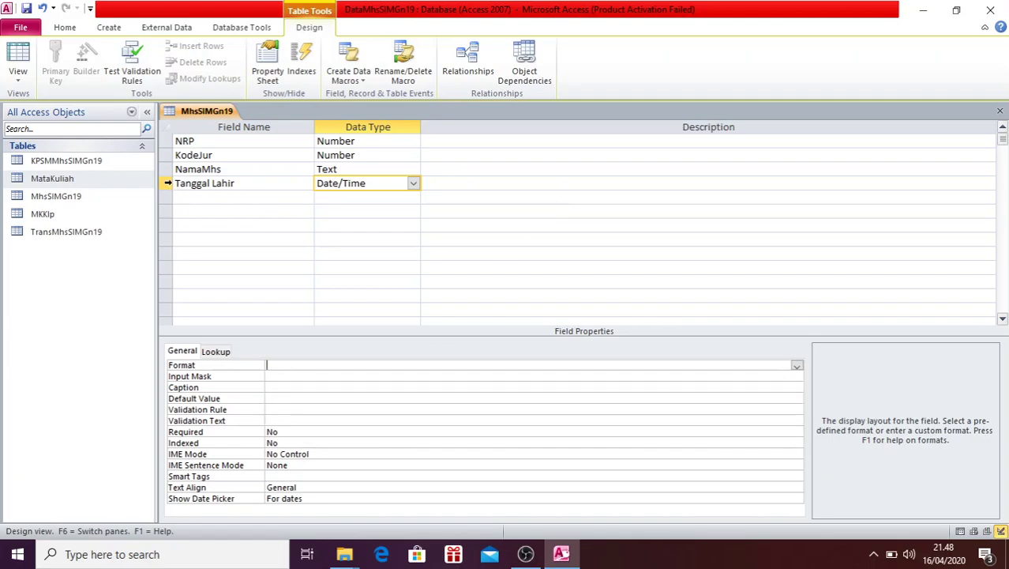
{"action": "left_click", "coordinate": [166, 182]}
{"action": "key", "text": "Delete"}
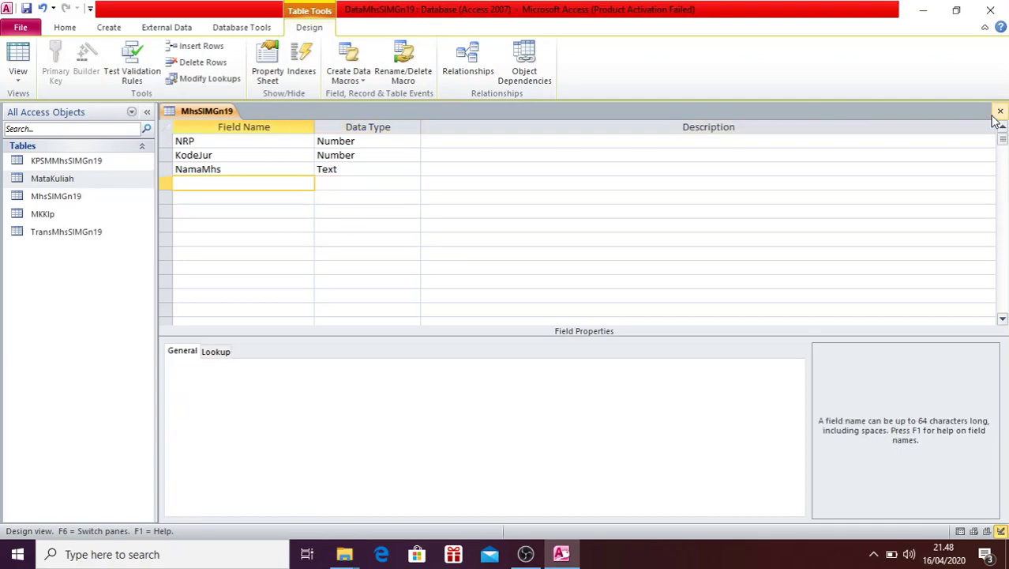
Step: Close the MhsSIMGn19 table and save its design changes
{"action": "left_click", "coordinate": [1000, 111]}
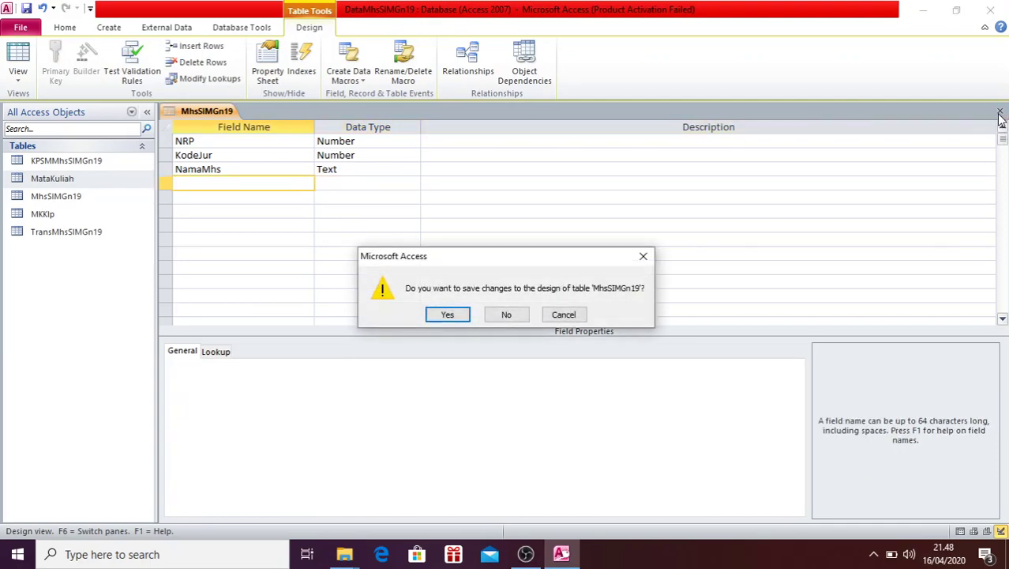
{"action": "left_click", "coordinate": [464, 316]}
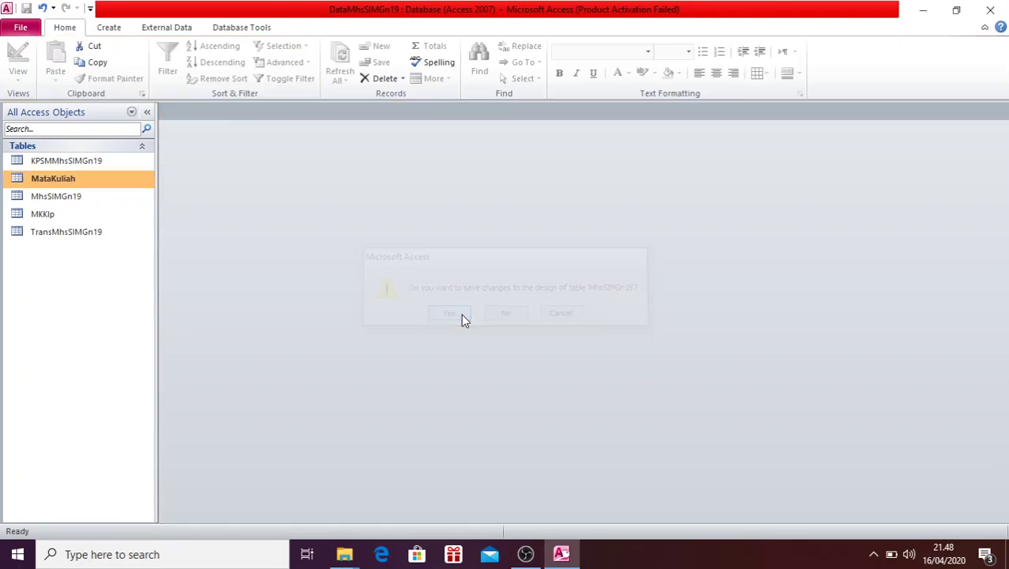
{"action": "left_click", "coordinate": [118, 197]}
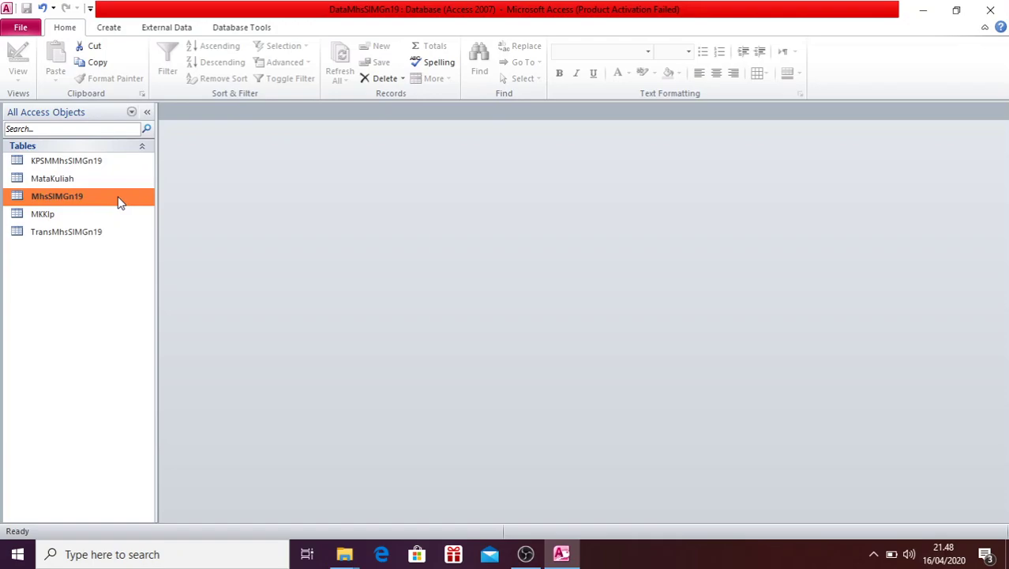
Step: Open the TransMhsSIMGn19 table, look over its columns including Nilai, and close it
{"action": "double_click", "coordinate": [119, 230]}
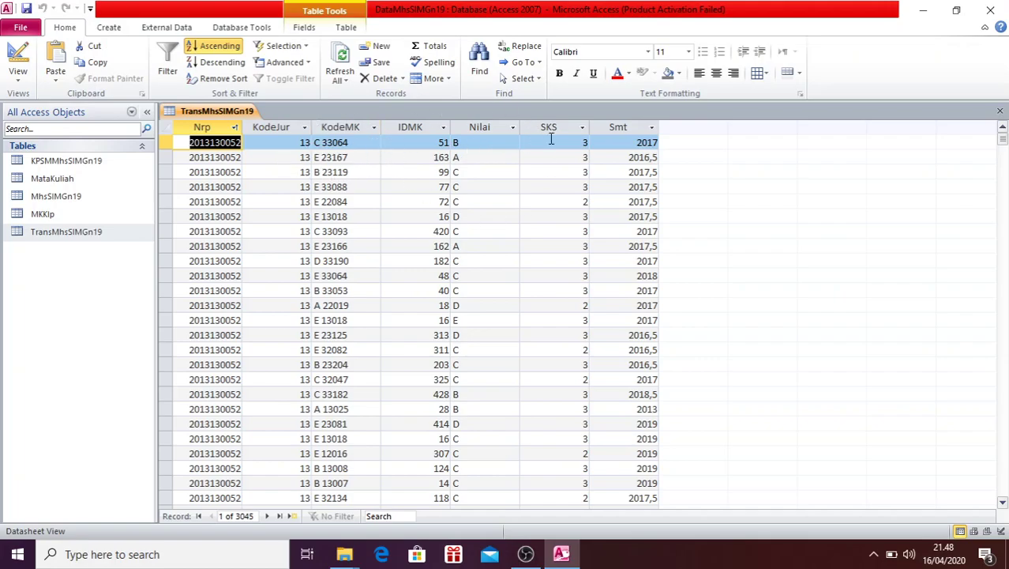
{"action": "left_click", "coordinate": [511, 200]}
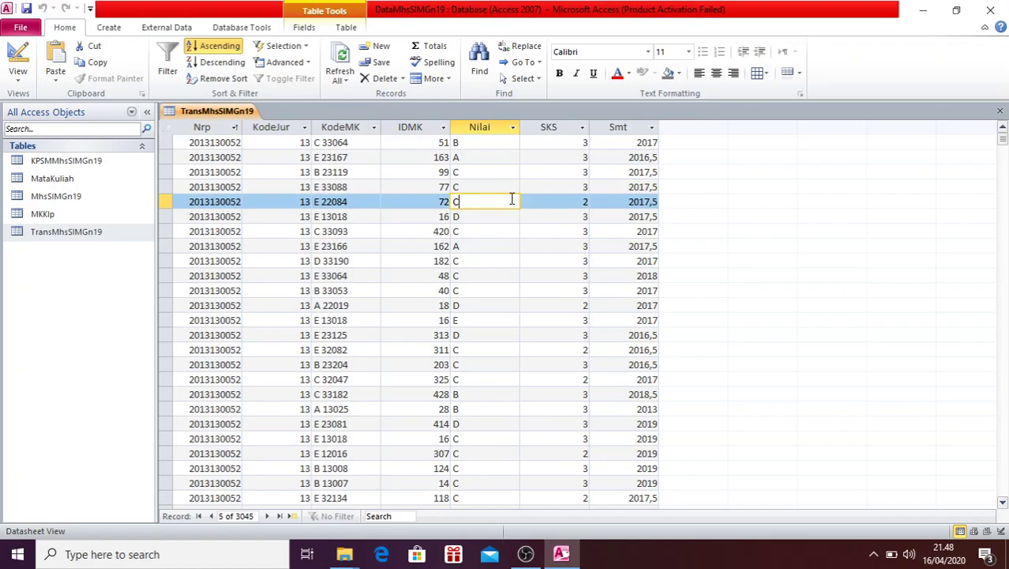
{"action": "left_click", "coordinate": [1001, 114]}
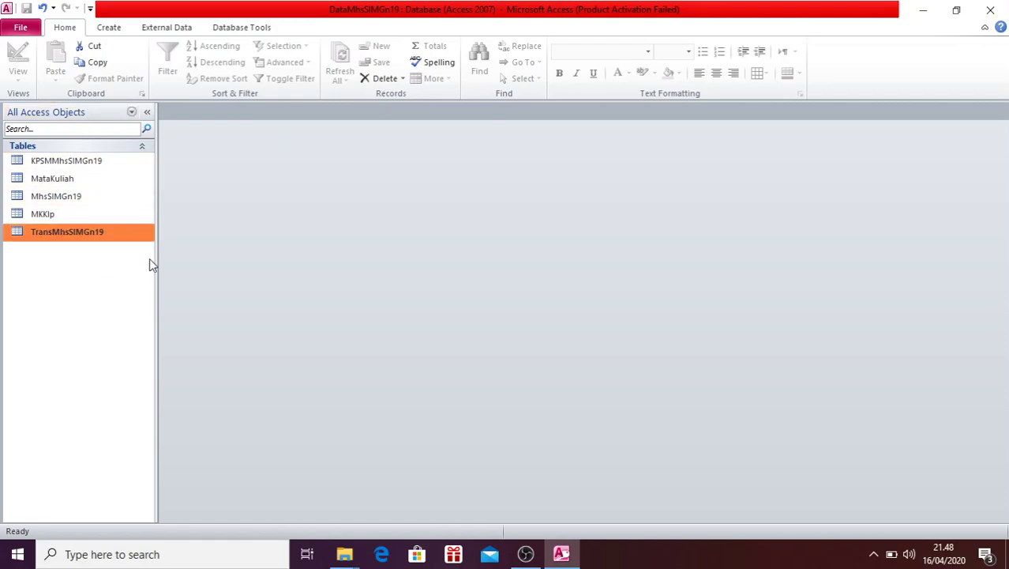
Step: Start a Simple Query Wizard query with all fields of TransMhsSIMGn19 and advance to the detail or summary choice
{"action": "left_click", "coordinate": [109, 37]}
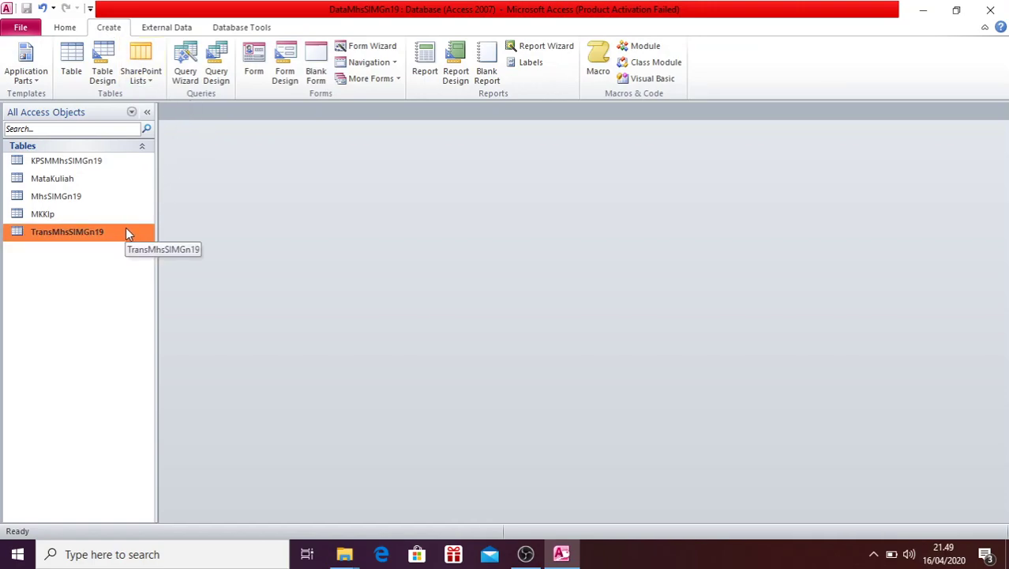
{"action": "left_click", "coordinate": [186, 72]}
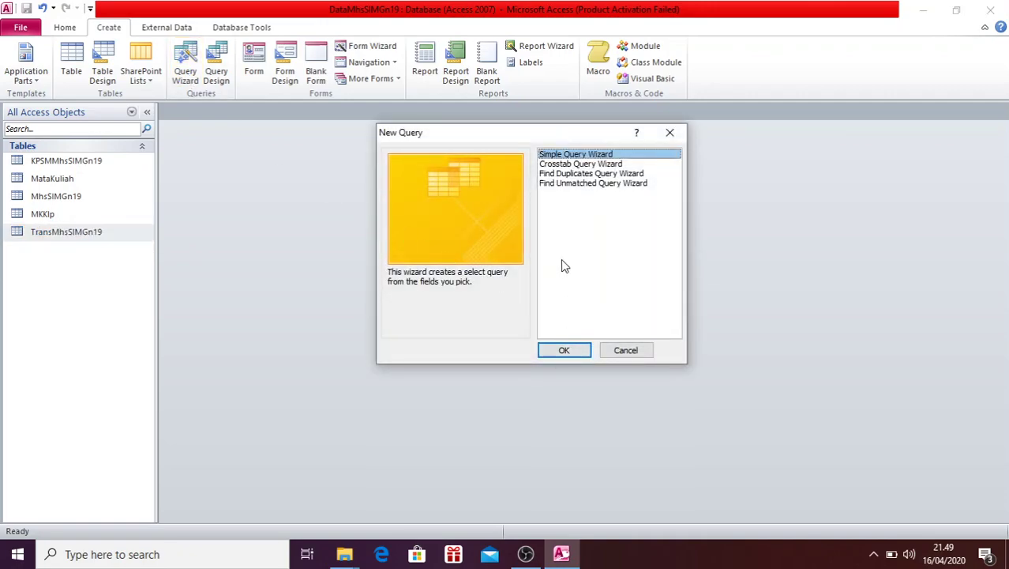
{"action": "left_click", "coordinate": [552, 354]}
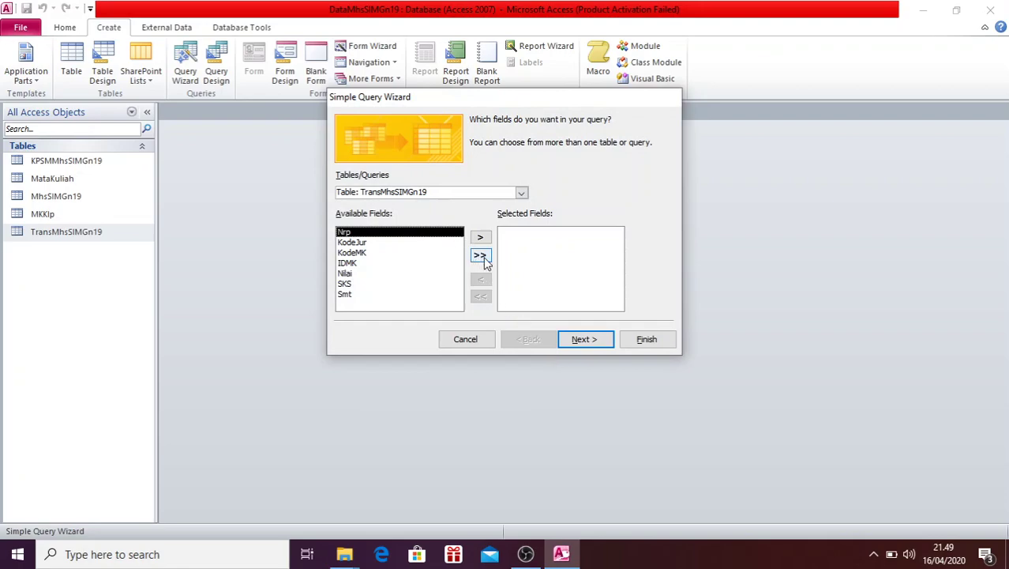
{"action": "left_click", "coordinate": [481, 256]}
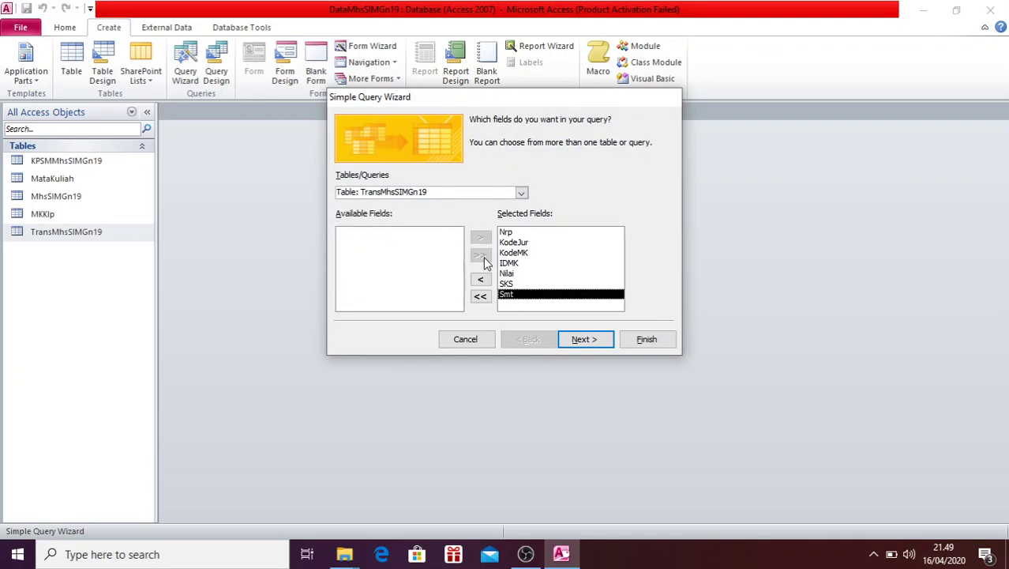
{"action": "left_click", "coordinate": [577, 348]}
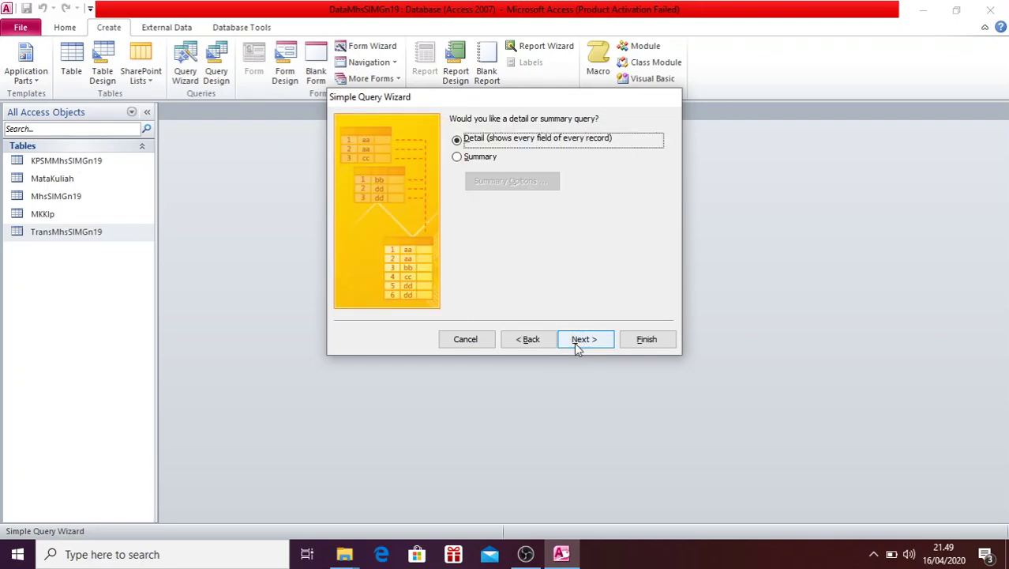
Step: Finish the wizard as a detail query that opens for modifying its design, and run the query
{"action": "left_click", "coordinate": [577, 348]}
{"action": "left_click", "coordinate": [510, 265]}
{"action": "left_click", "coordinate": [648, 338]}
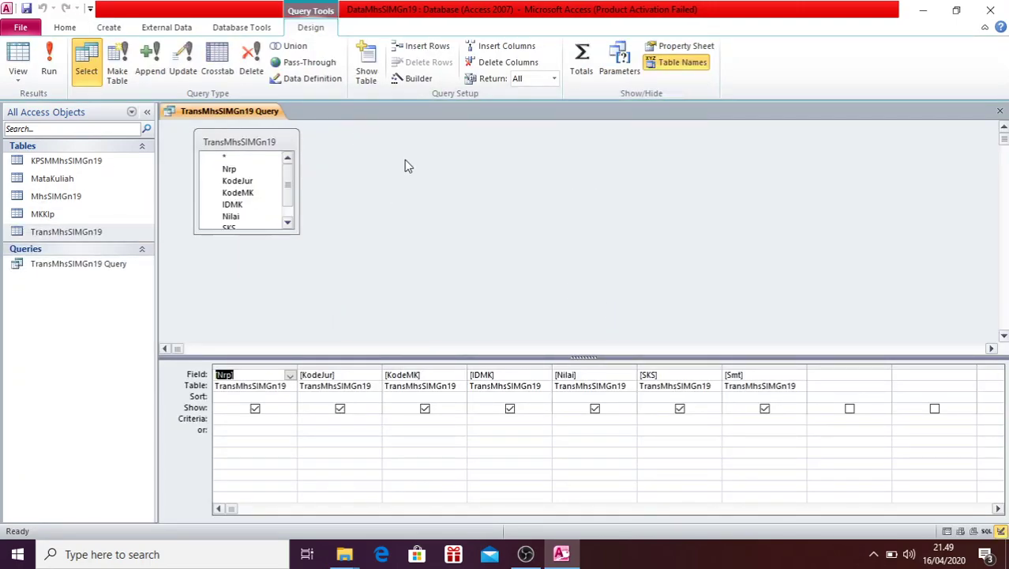
{"action": "left_click", "coordinate": [49, 57]}
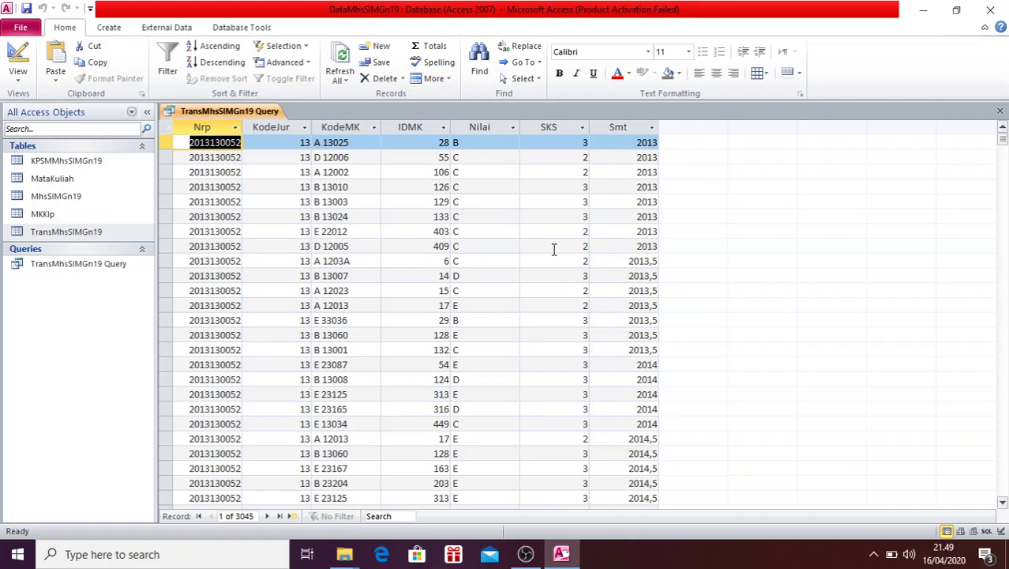
Step: Sort the query results by Smt in ascending and in descending order, and return to the query's design view
{"action": "left_click", "coordinate": [652, 128]}
{"action": "left_click", "coordinate": [695, 144]}
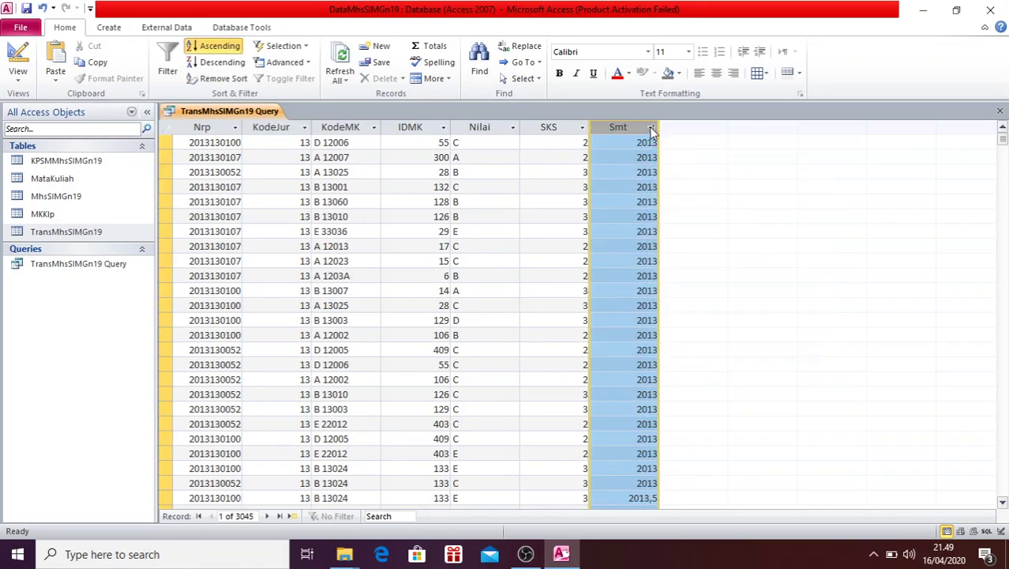
{"action": "left_click", "coordinate": [652, 128]}
{"action": "left_click", "coordinate": [667, 161]}
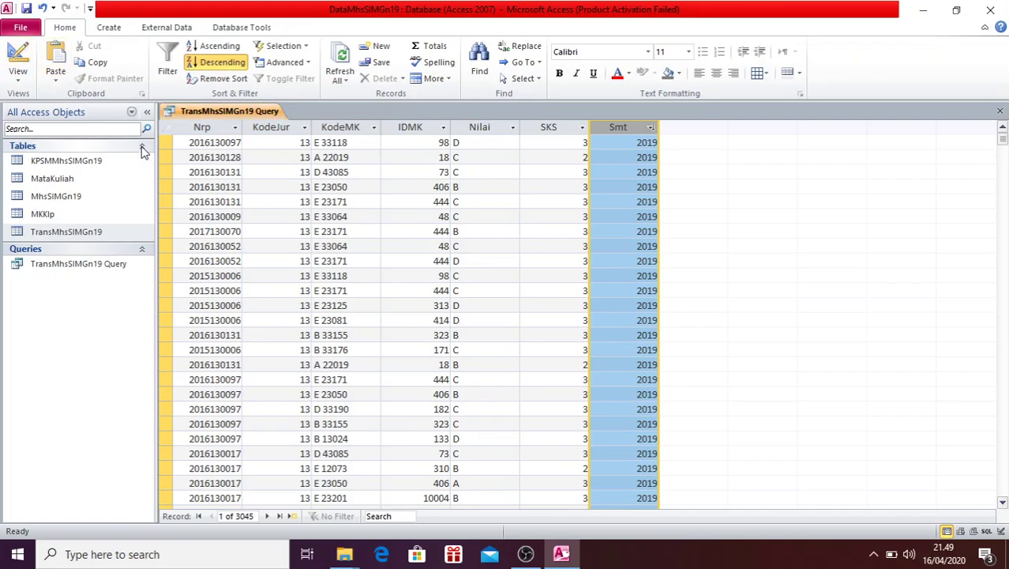
{"action": "left_click", "coordinate": [19, 68]}
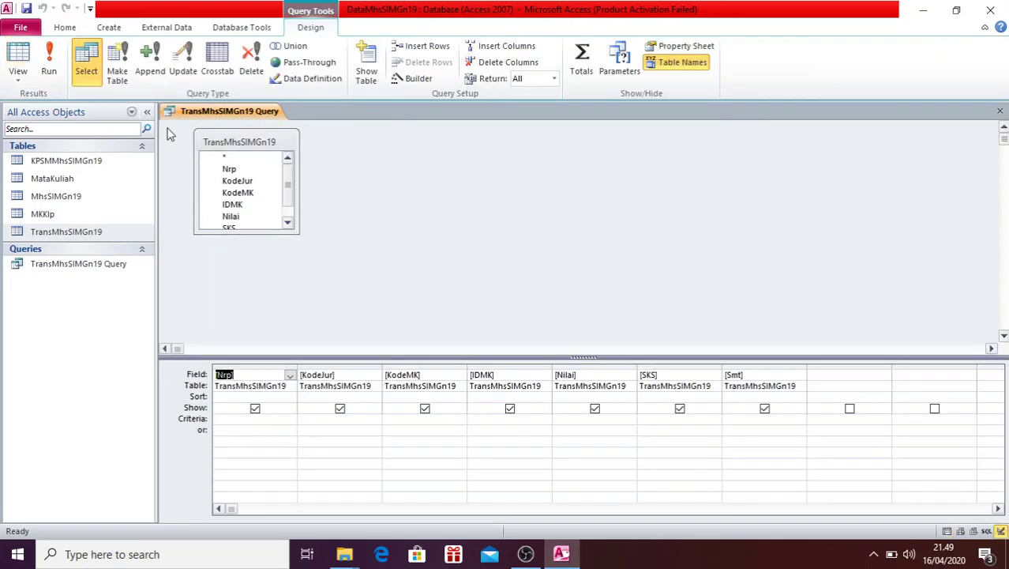
Step: Try adding the MataKuliah table to the query design and remove it again
{"action": "left_click", "coordinate": [367, 67]}
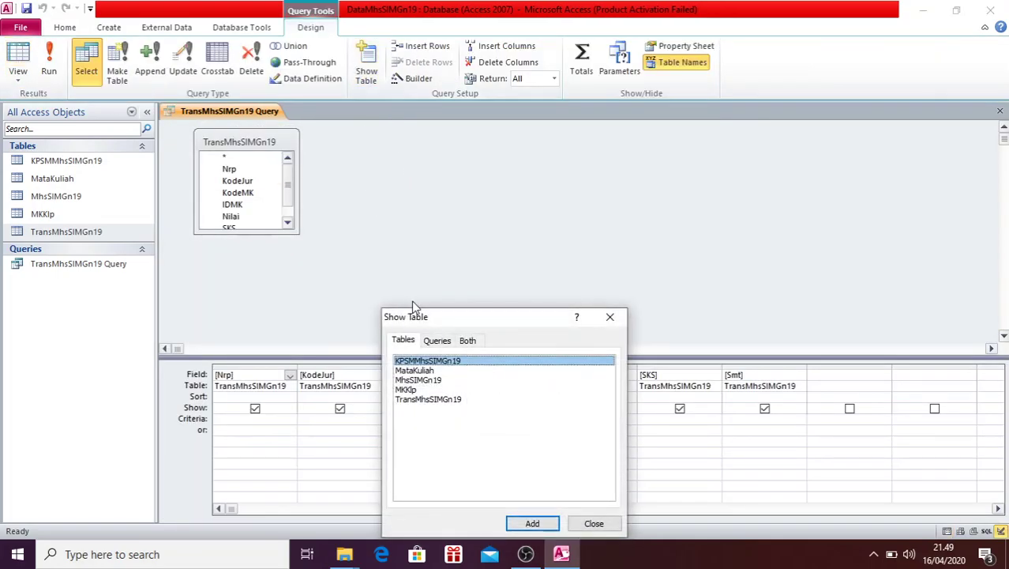
{"action": "double_click", "coordinate": [457, 373]}
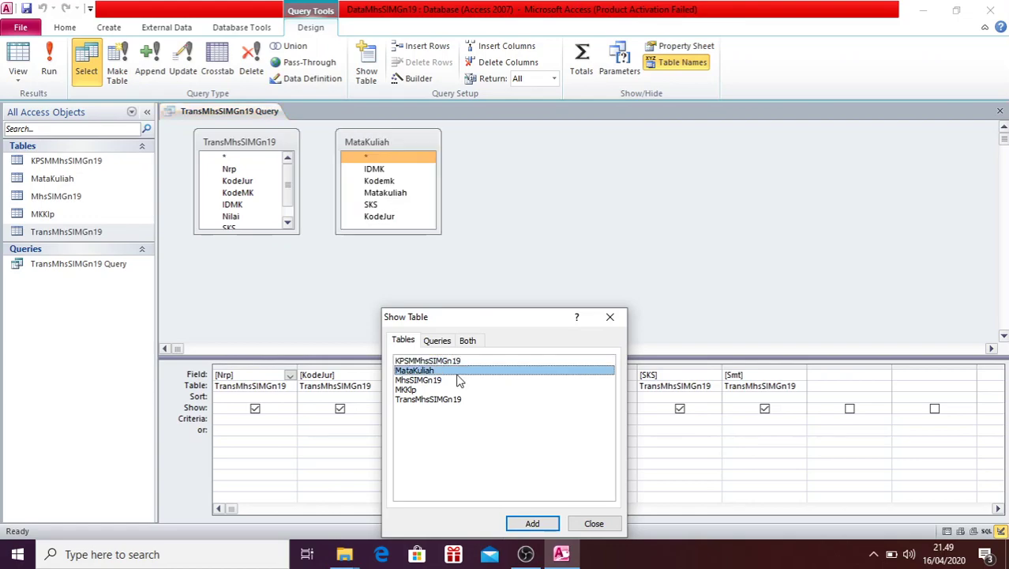
{"action": "left_click", "coordinate": [595, 524]}
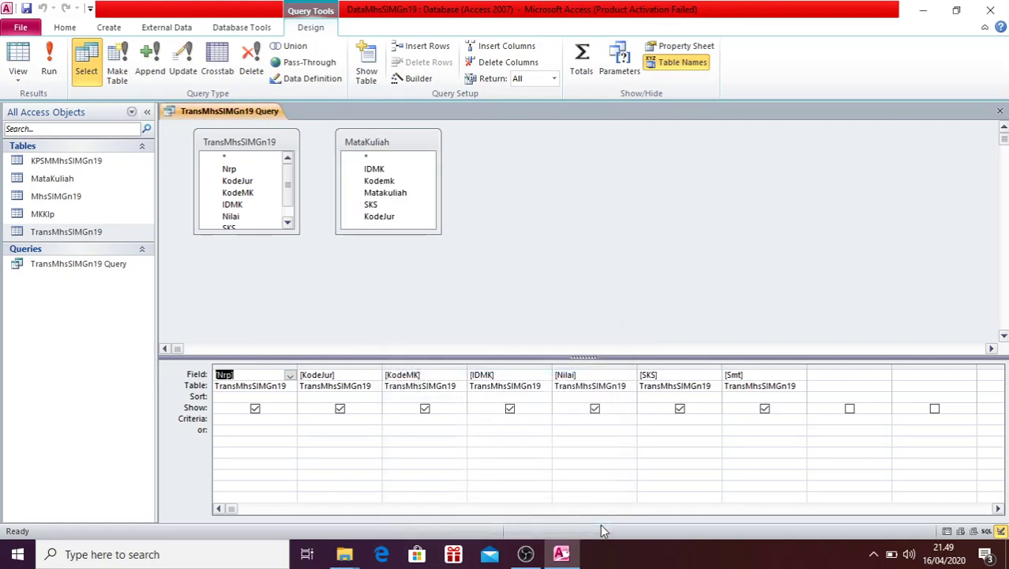
{"action": "left_click", "coordinate": [371, 158]}
{"action": "key", "text": "Delete"}
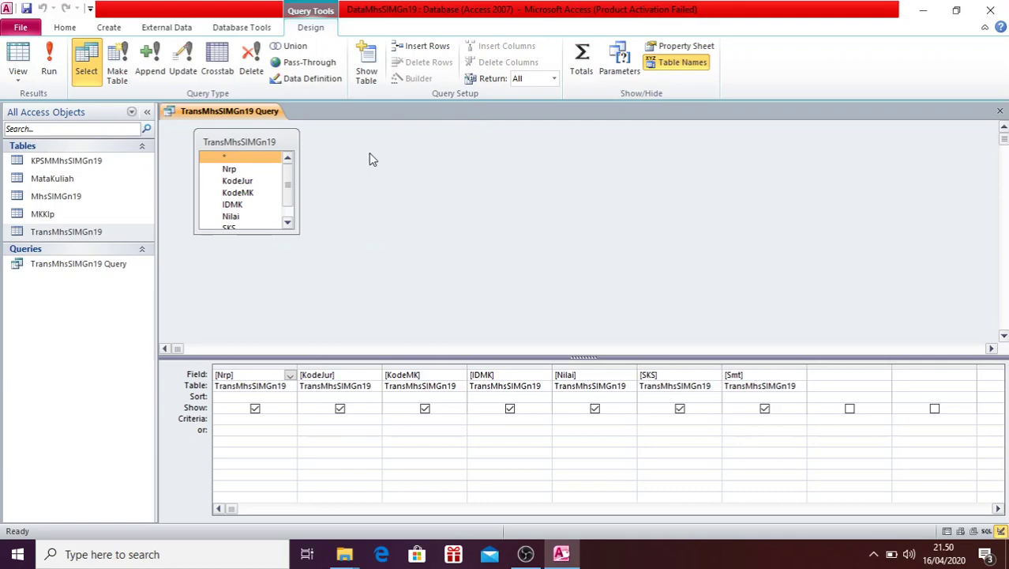
Step: Add the MataKuliah table to the query design and lengthen its field list box
{"action": "left_click", "coordinate": [368, 57]}
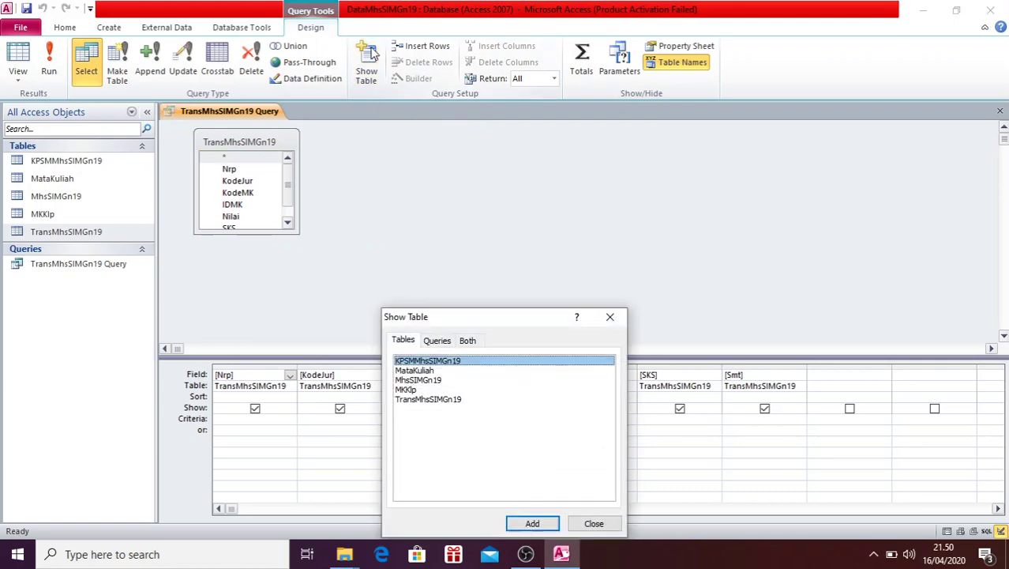
{"action": "left_click", "coordinate": [420, 371]}
{"action": "double_click", "coordinate": [421, 371]}
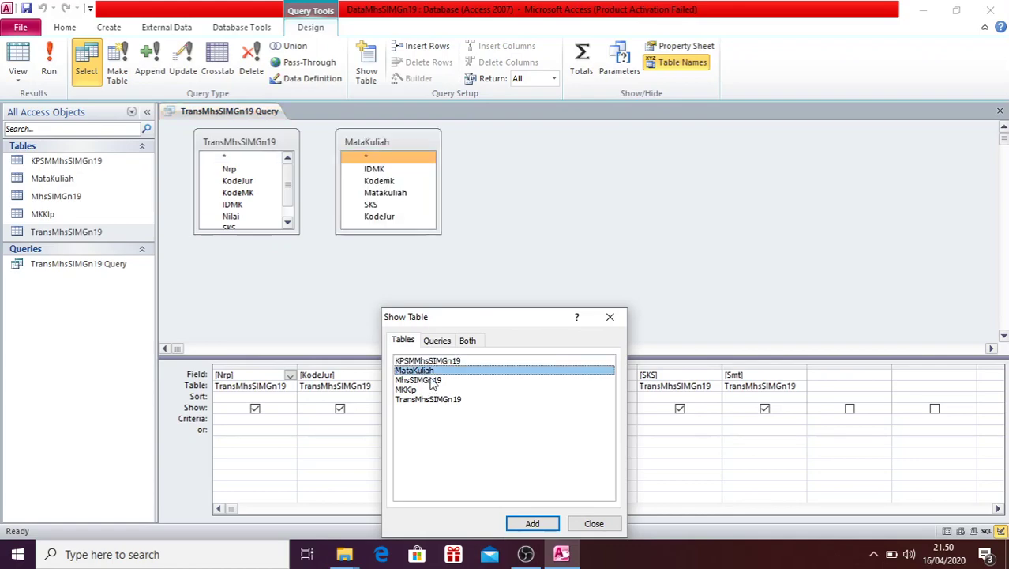
{"action": "left_click", "coordinate": [594, 524]}
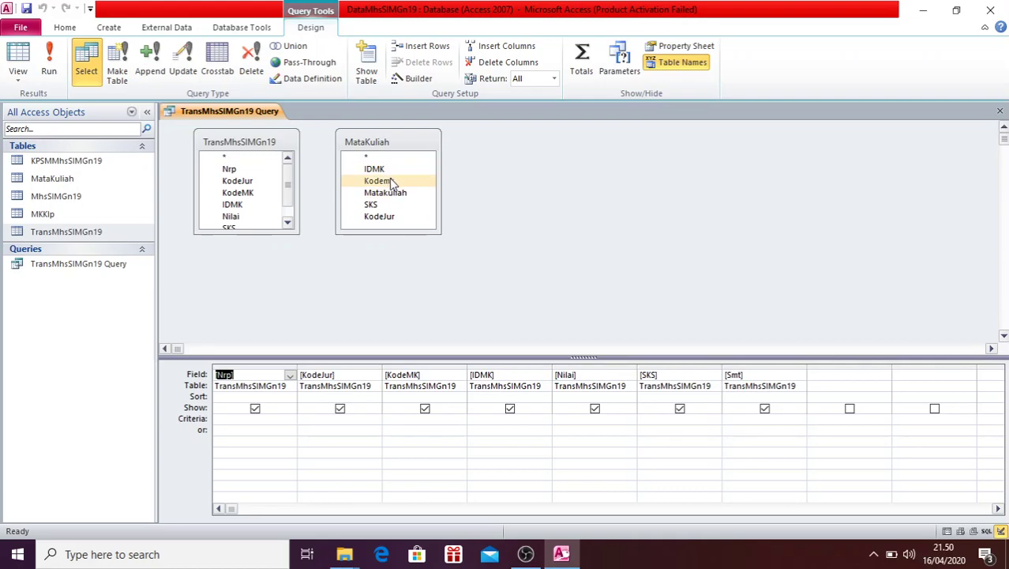
{"action": "left_click_drag", "start_coordinate": [404, 230], "coordinate": [414, 262]}
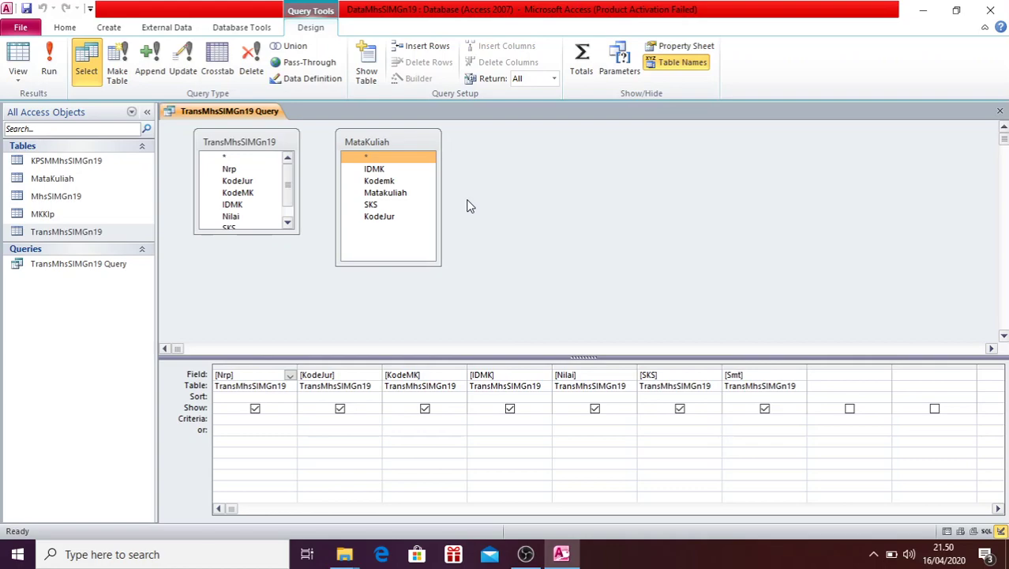
Step: Join TransMhsSIMGn19 to MataKuliah on the IDMK and KodeJur fields
{"action": "left_click", "coordinate": [268, 206]}
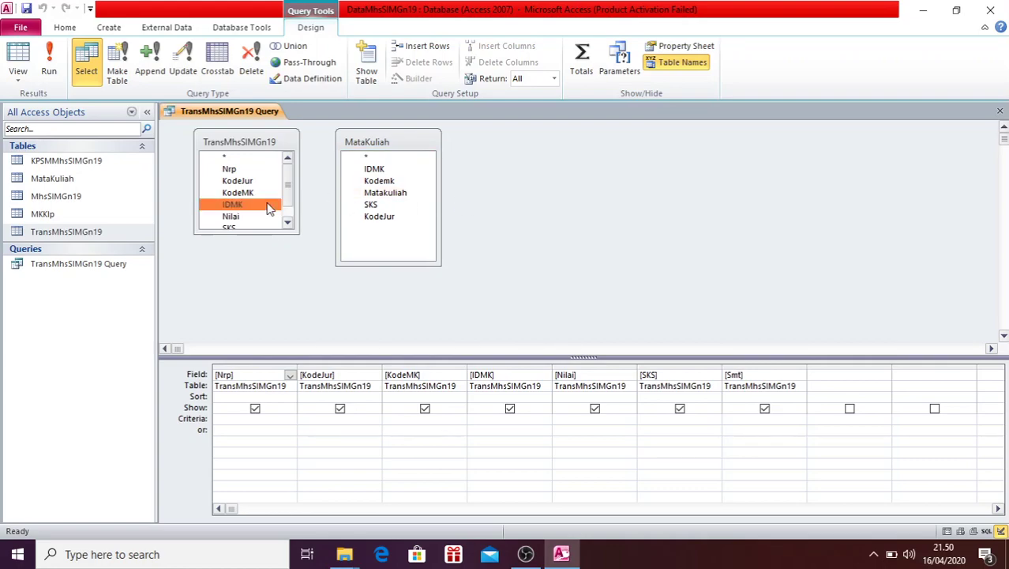
{"action": "left_click_drag", "start_coordinate": [268, 207], "coordinate": [371, 169]}
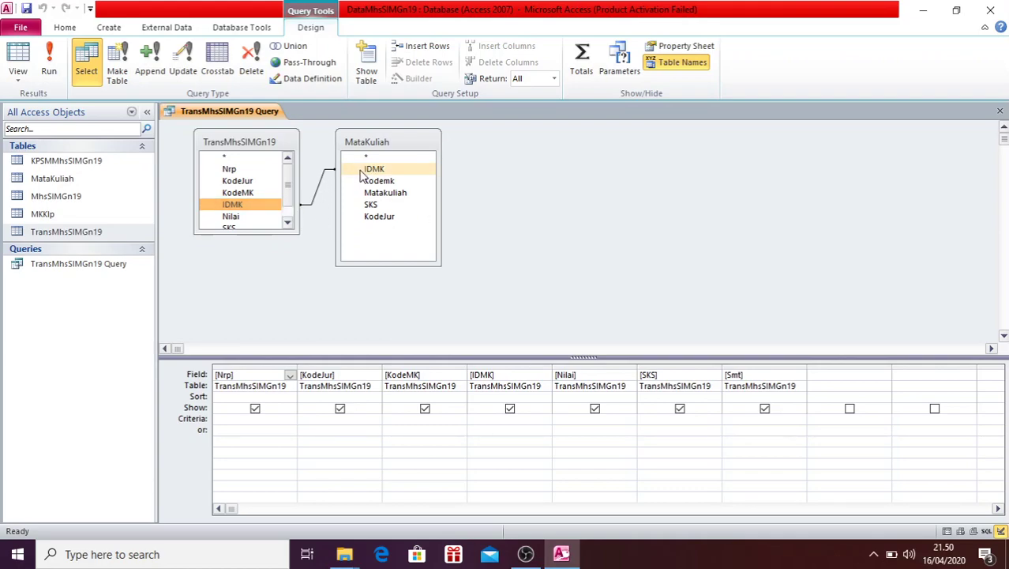
{"action": "left_click", "coordinate": [259, 185]}
{"action": "left_click_drag", "start_coordinate": [259, 186], "coordinate": [380, 222]}
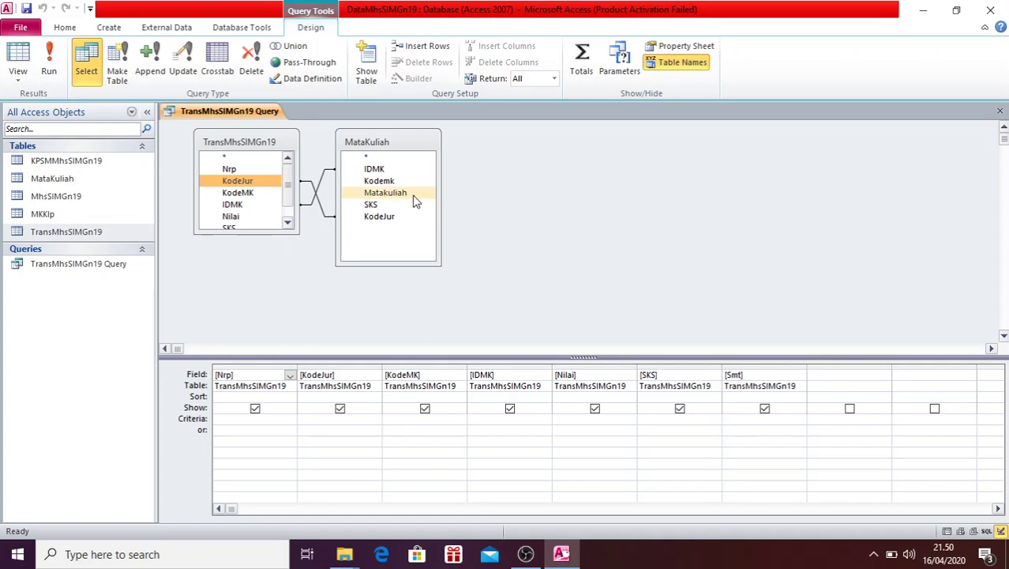
Step: Insert the Matakuliah field before Nilai in the design grid and delete the IDMK and KodeMK columns
{"action": "left_click_drag", "start_coordinate": [416, 202], "coordinate": [567, 383]}
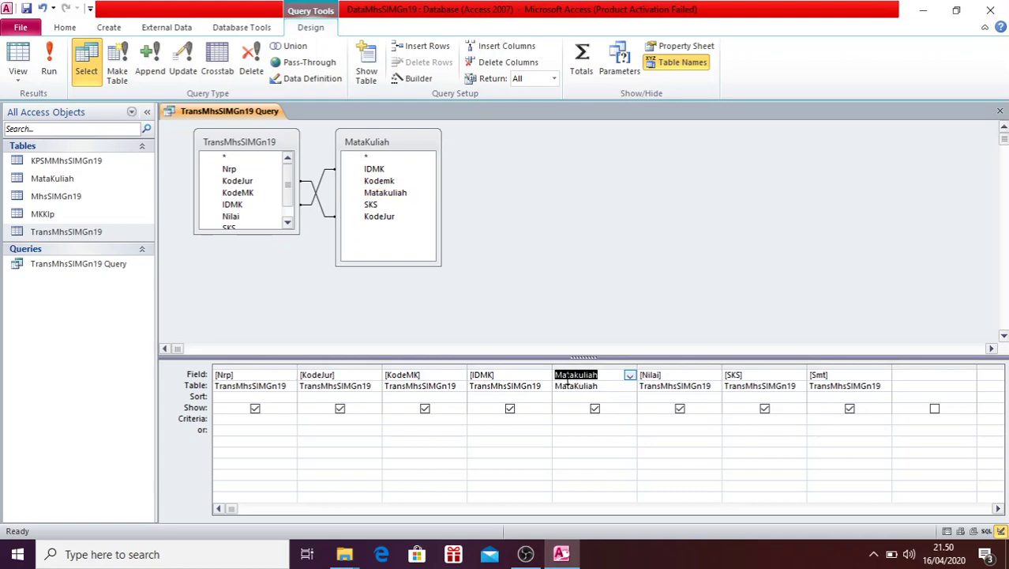
{"action": "left_click", "coordinate": [480, 366]}
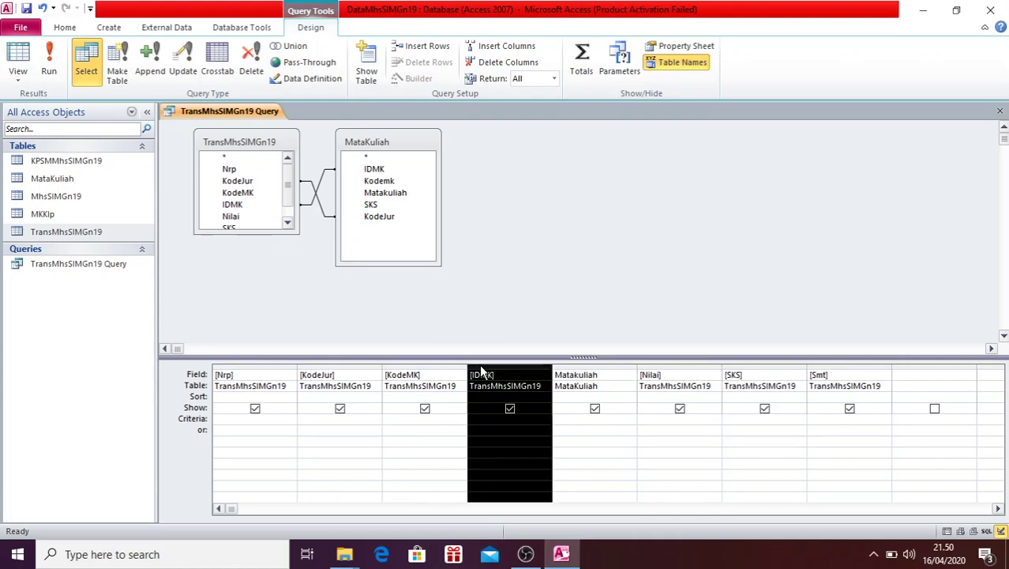
{"action": "key", "text": "Delete"}
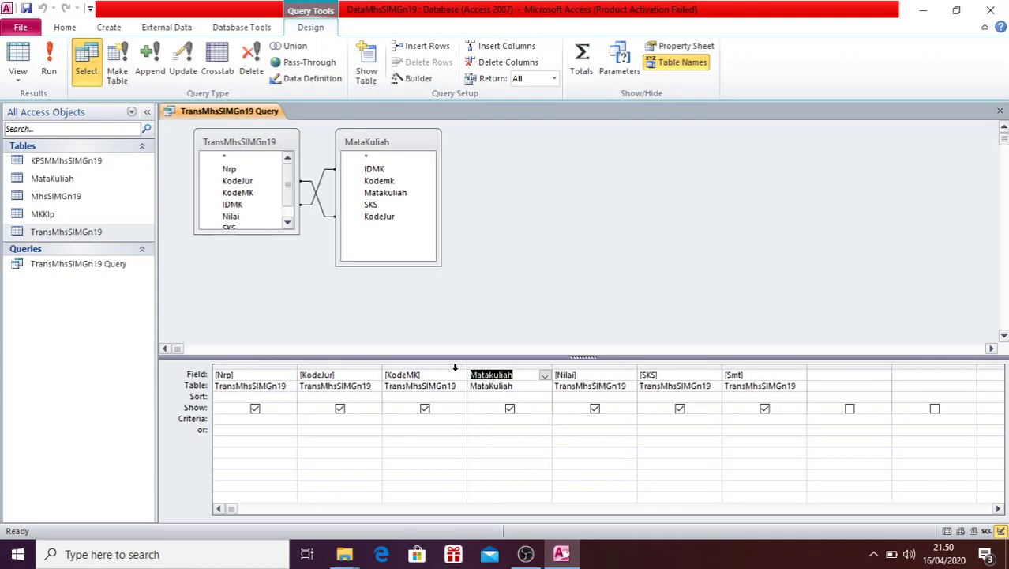
{"action": "left_click", "coordinate": [455, 367]}
{"action": "key", "text": "Delete"}
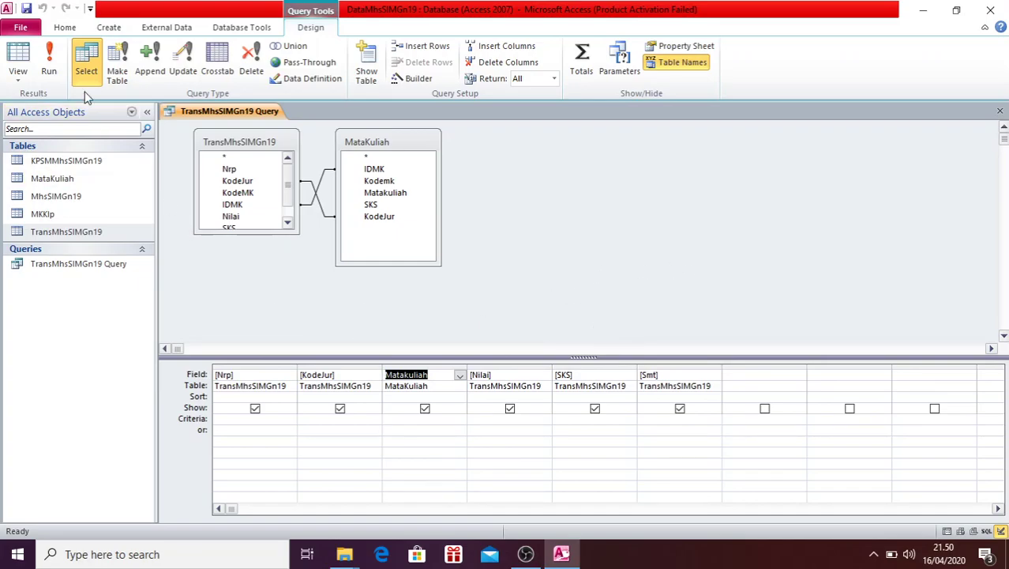
Step: Run the query and widen the Matakuliah column to fit its contents
{"action": "left_click", "coordinate": [49, 71]}
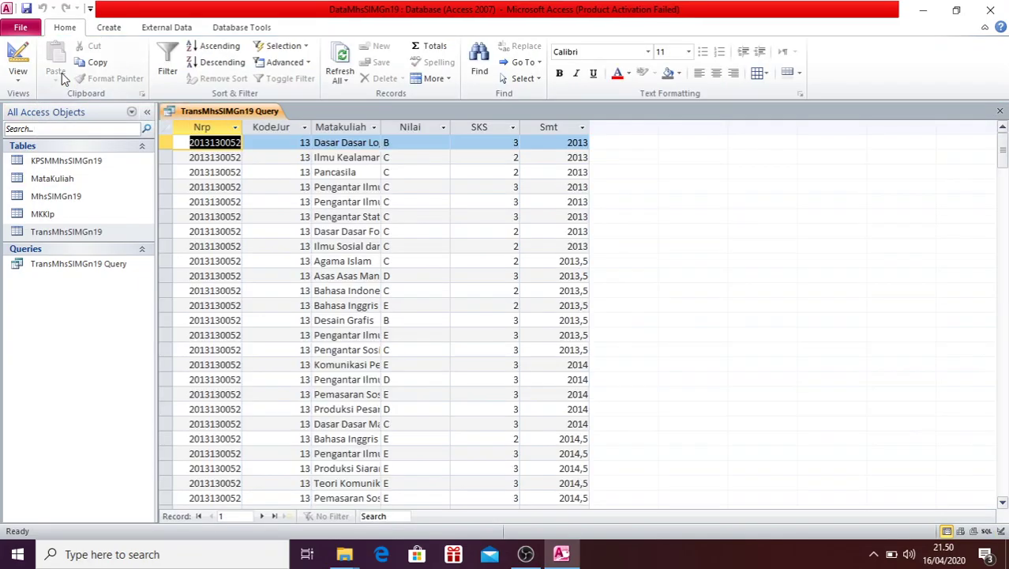
{"action": "double_click", "coordinate": [382, 122]}
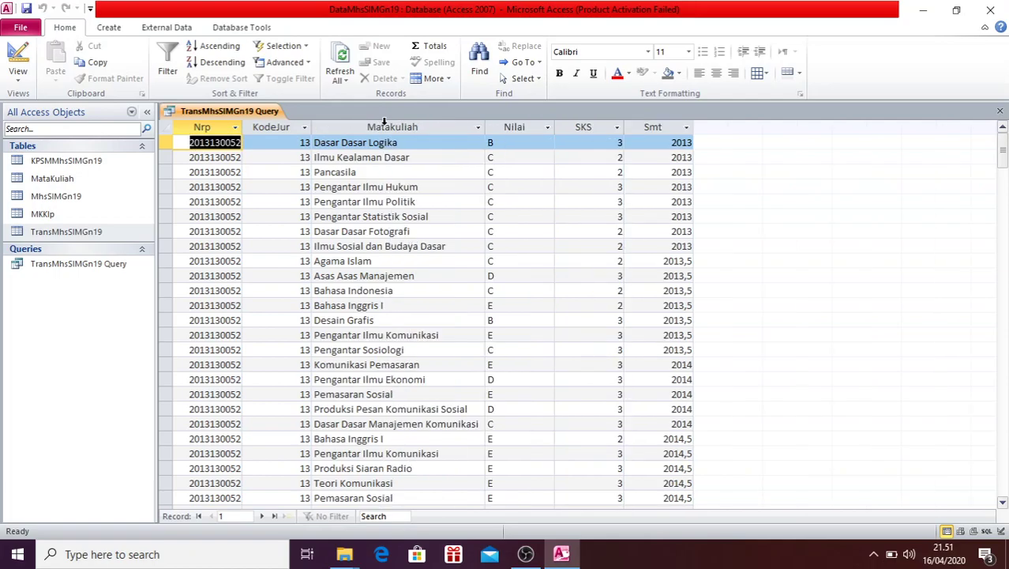
Step: Examine the first record of the query results field by field, from Nrp across to Smt
{"action": "left_click", "coordinate": [510, 170]}
{"action": "key", "text": "Left"}
{"action": "key", "text": "Left"}
{"action": "key", "text": "Left"}
{"action": "key", "text": "Left"}
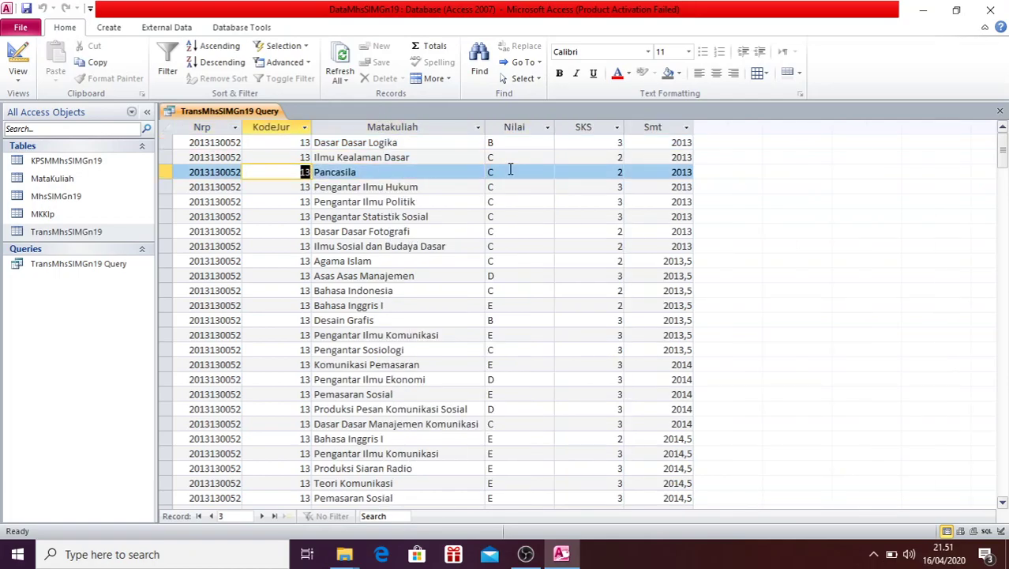
{"action": "key", "text": "Up"}
{"action": "key", "text": "Up"}
{"action": "key", "text": "Right"}
{"action": "key", "text": "Right"}
{"action": "key", "text": "Right"}
{"action": "key", "text": "Right"}
{"action": "key", "text": "Right"}
{"action": "key", "text": "Right"}
{"action": "key", "text": "Left"}
{"action": "key", "text": "Left"}
{"action": "key", "text": "Left"}
{"action": "key", "text": "Left"}
{"action": "key", "text": "Left"}
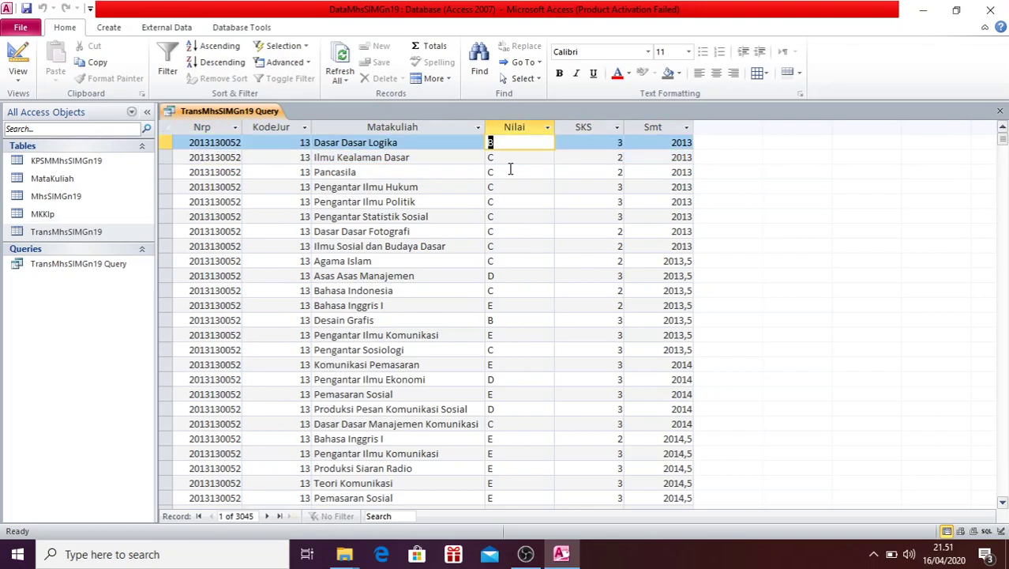
{"action": "key", "text": "Left"}
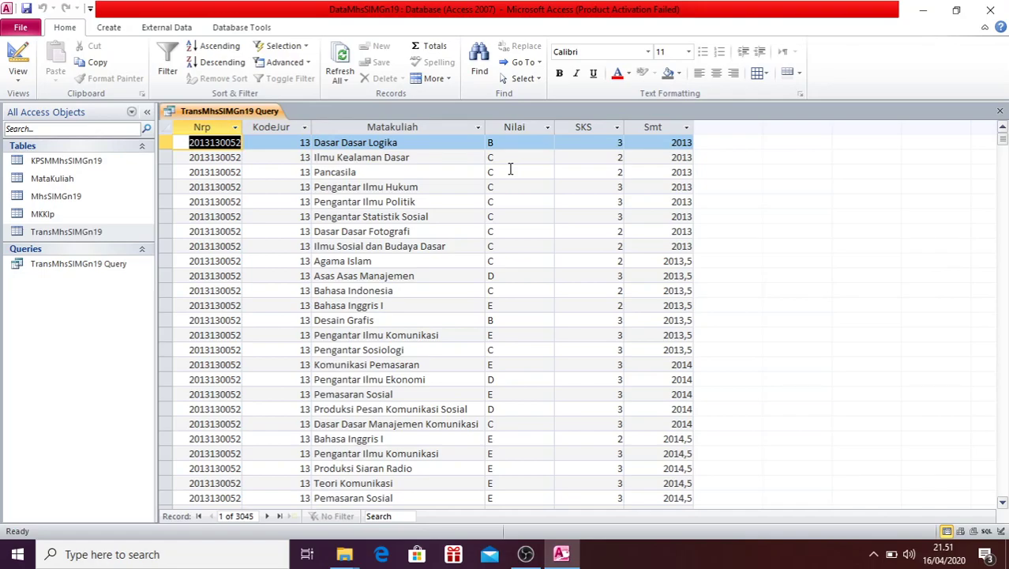
{"action": "key", "text": "Right"}
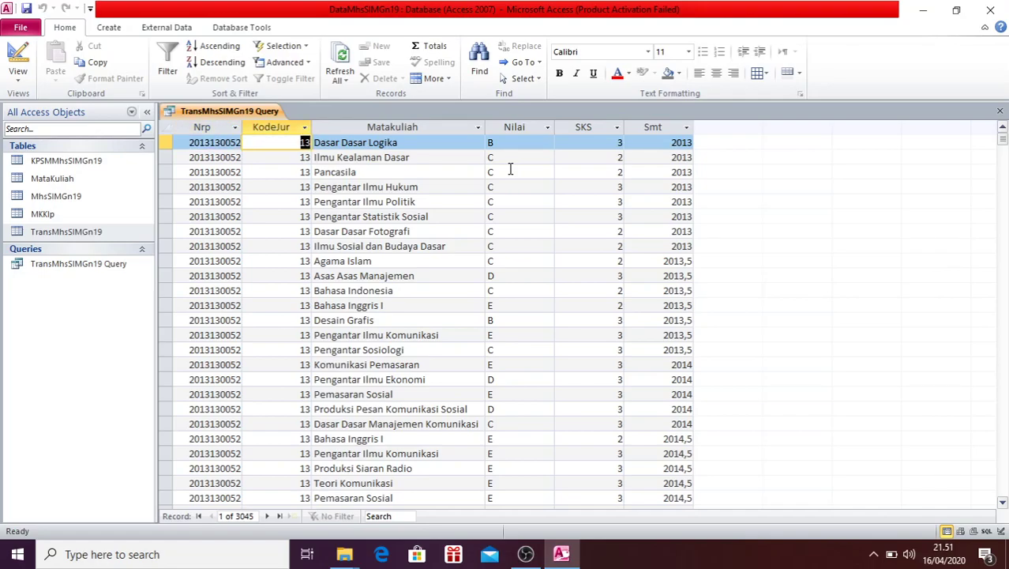
{"action": "key", "text": "Right"}
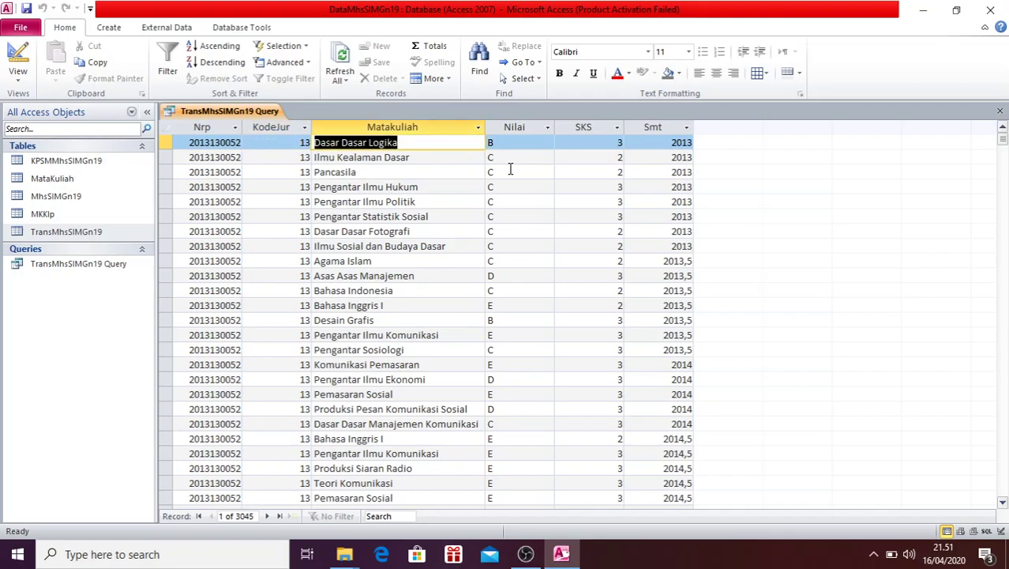
{"action": "key", "text": "Right"}
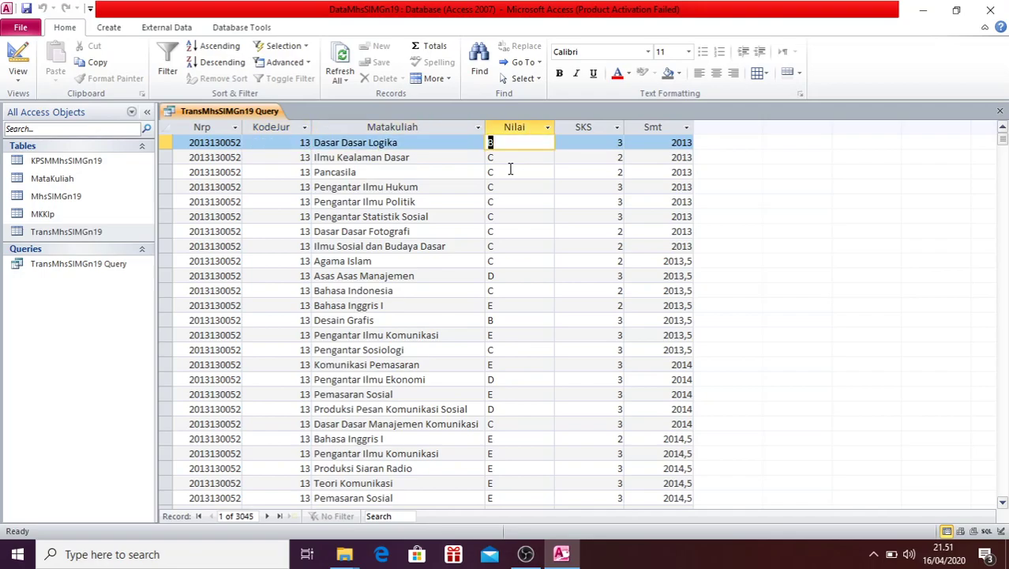
{"action": "key", "text": "Right"}
{"action": "key", "text": "Right"}
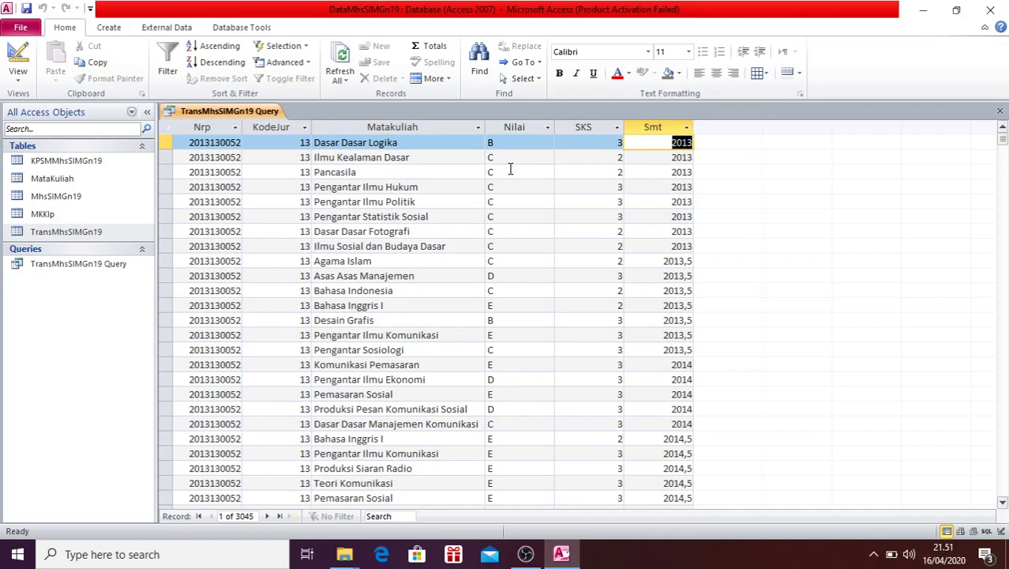
{"action": "key", "text": "shift+Tab"}
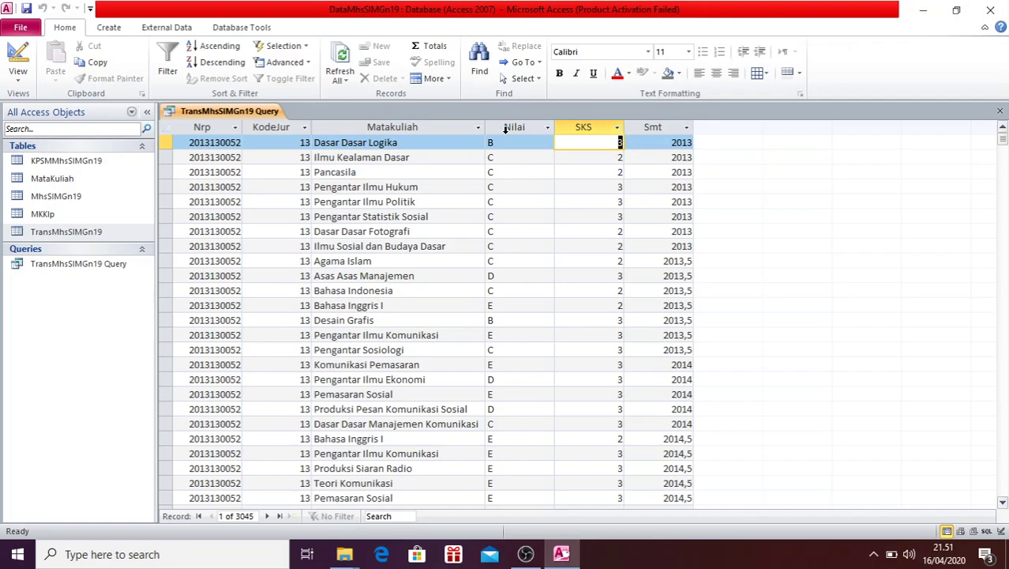
Step: Sort the query results by Nilai, trying Z to A and A to Z and ending with Z to A
{"action": "left_click", "coordinate": [547, 128]}
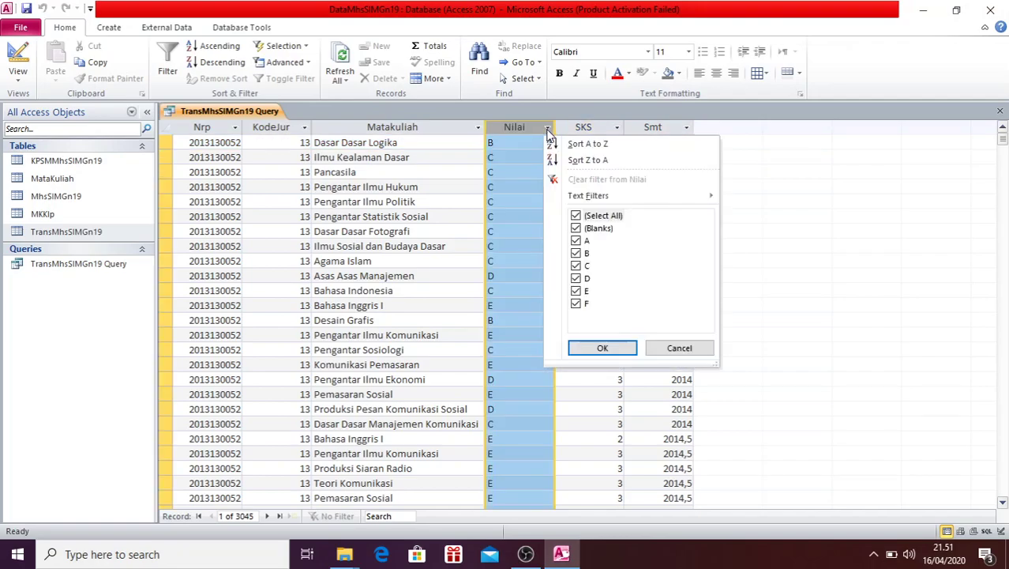
{"action": "left_click", "coordinate": [556, 157]}
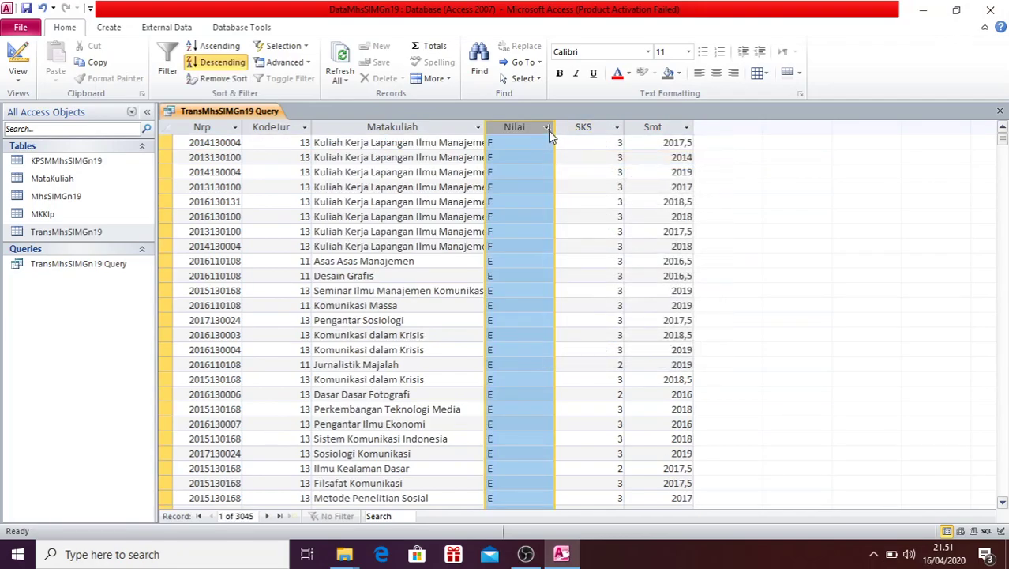
{"action": "left_click", "coordinate": [547, 128]}
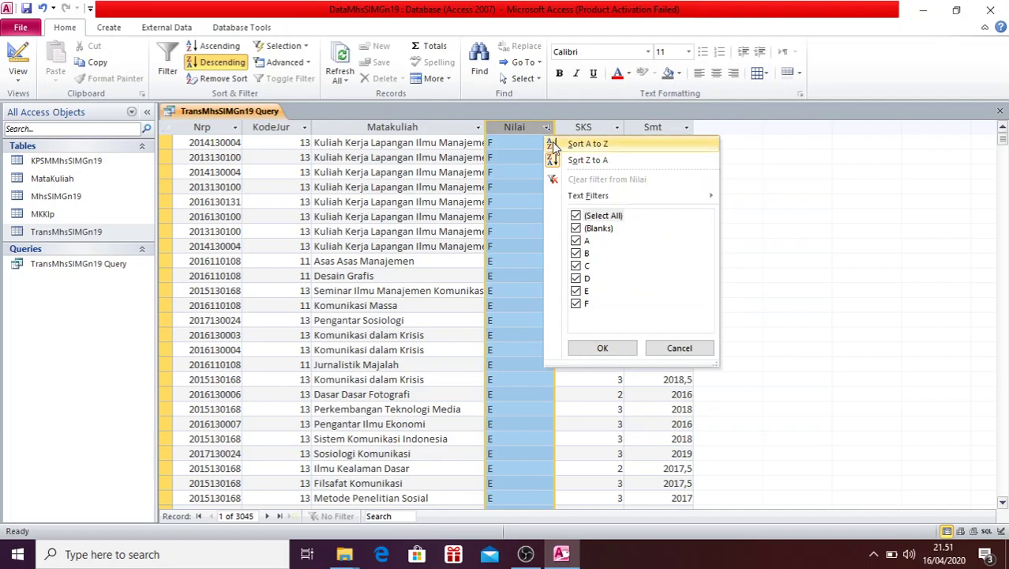
{"action": "left_click", "coordinate": [555, 145]}
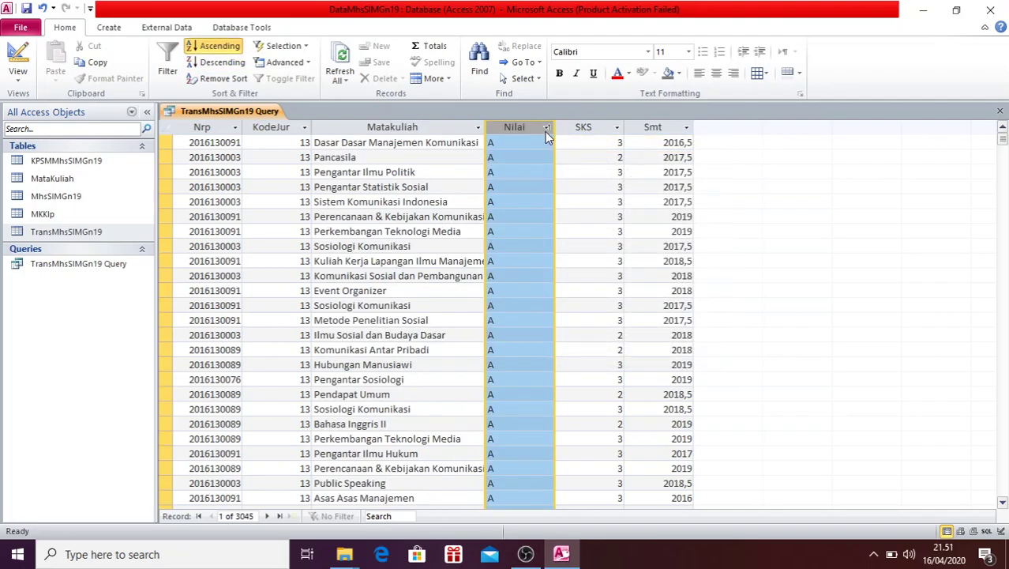
{"action": "left_click", "coordinate": [546, 128]}
{"action": "left_click", "coordinate": [552, 160]}
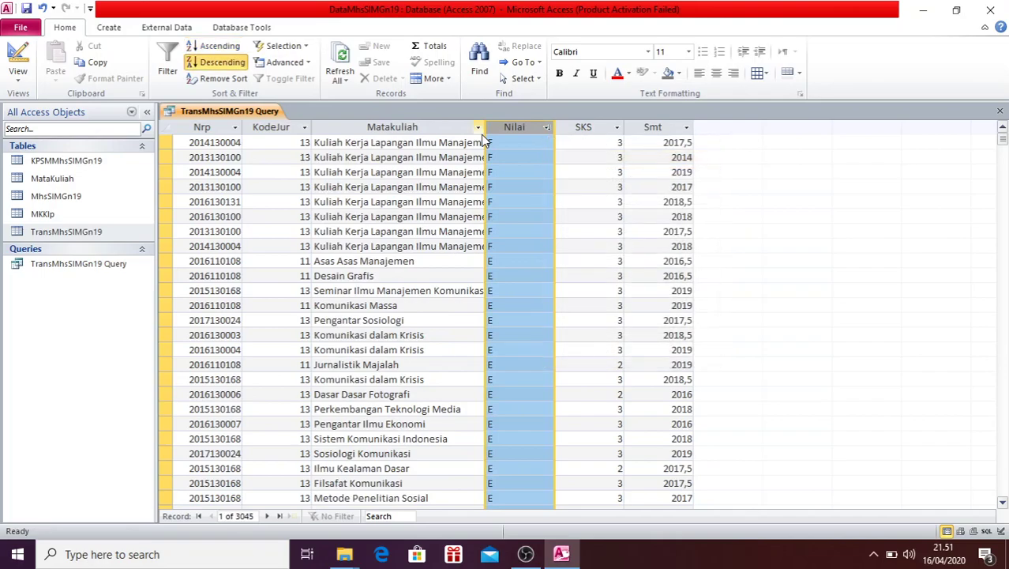
Step: Examine the sorted query results, checking the Nilai, Matakuliah and KodeJur values in the topmost records
{"action": "left_click", "coordinate": [478, 127]}
{"action": "left_click", "coordinate": [406, 160]}
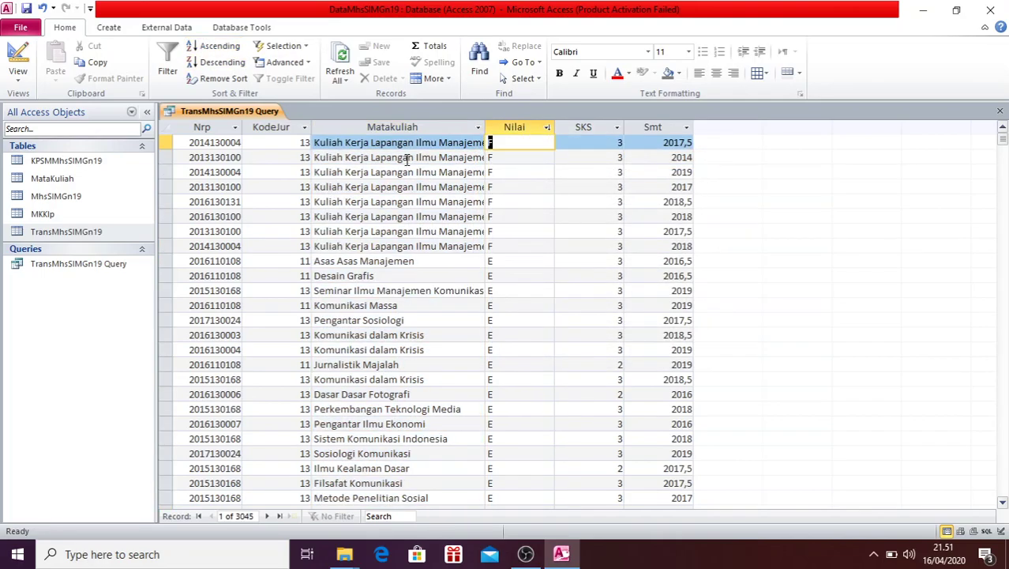
{"action": "key", "text": "Down"}
{"action": "key", "text": "Down"}
{"action": "key", "text": "Down"}
{"action": "key", "text": "Down"}
{"action": "key", "text": "Down"}
{"action": "key", "text": "Down"}
{"action": "key", "text": "Down"}
{"action": "key", "text": "Up"}
{"action": "key", "text": "Up"}
{"action": "key", "text": "Up"}
{"action": "key", "text": "Up"}
{"action": "key", "text": "Up"}
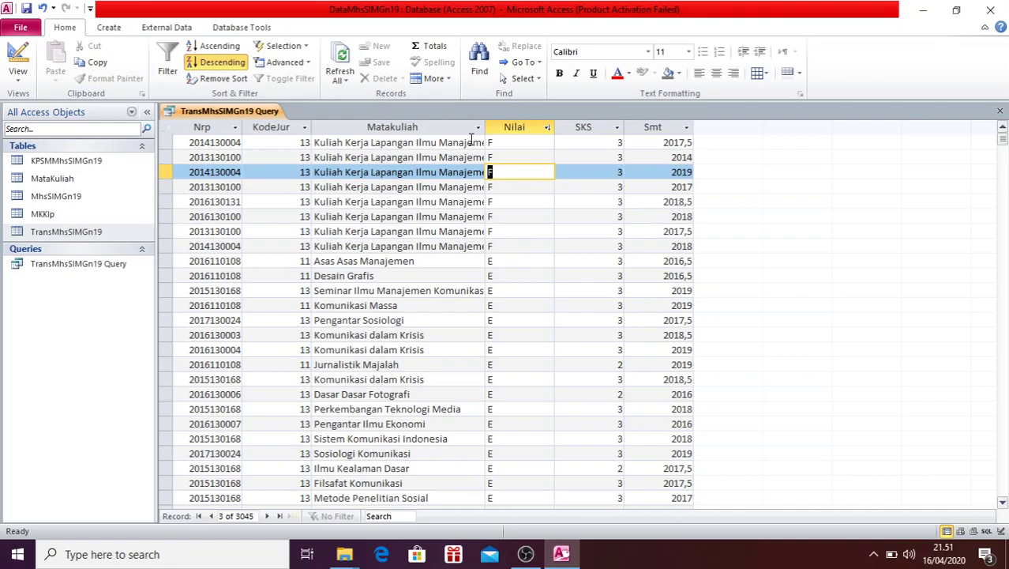
{"action": "left_click", "coordinate": [429, 127]}
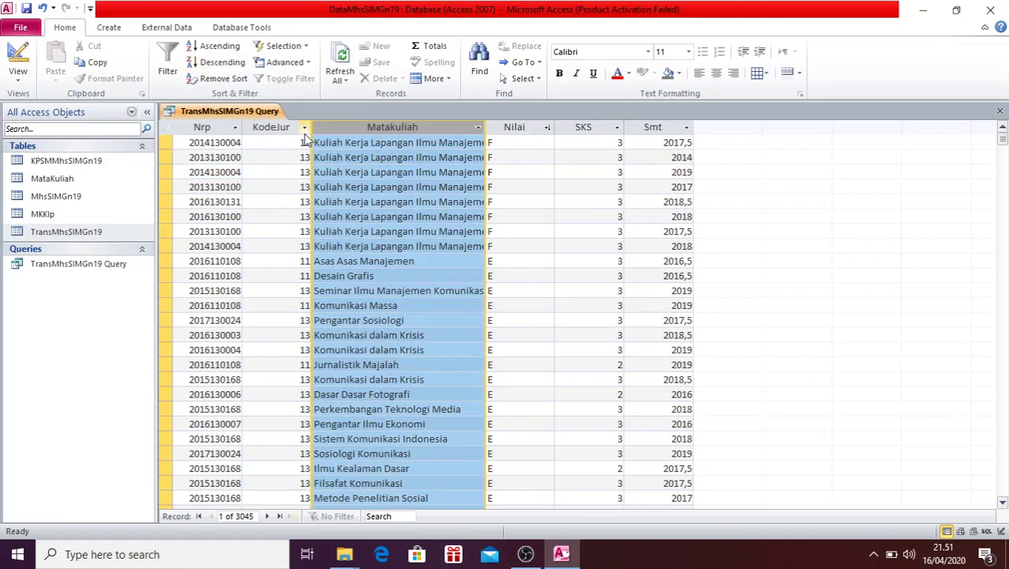
{"action": "left_click", "coordinate": [267, 156]}
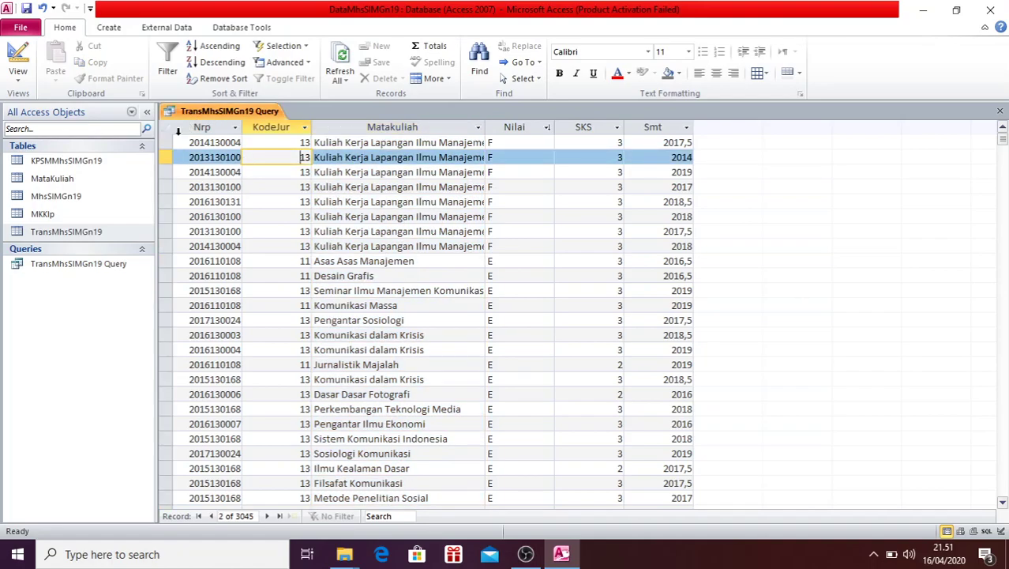
Step: Reopen the query in design view, add the MhsSIMGn19 table, and arrange MataKuliah and MhsSIMGn19 so they do not cover the join lines
{"action": "left_click", "coordinate": [19, 56]}
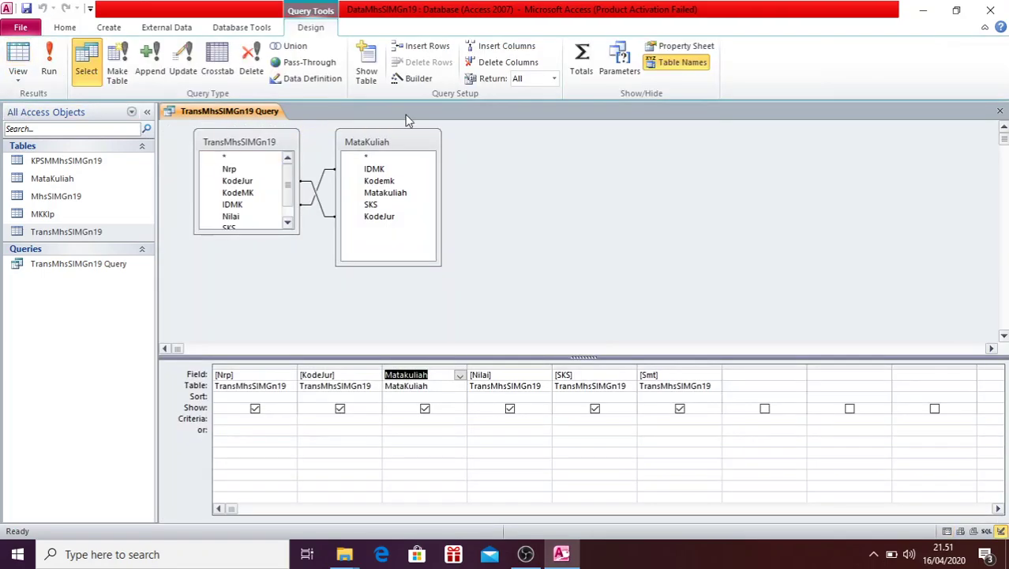
{"action": "left_click_drag", "start_coordinate": [416, 142], "coordinate": [542, 135]}
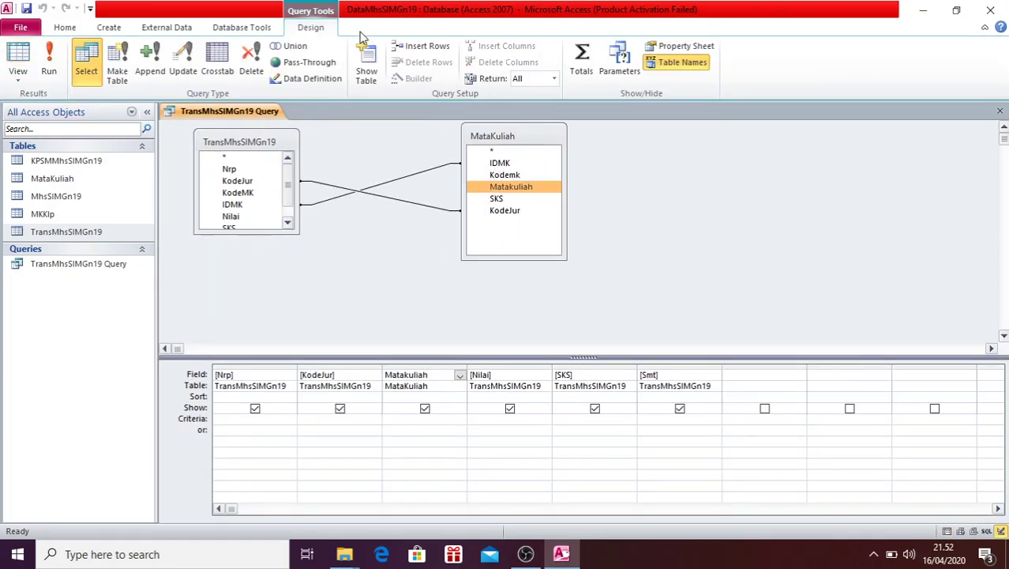
{"action": "left_click", "coordinate": [368, 63]}
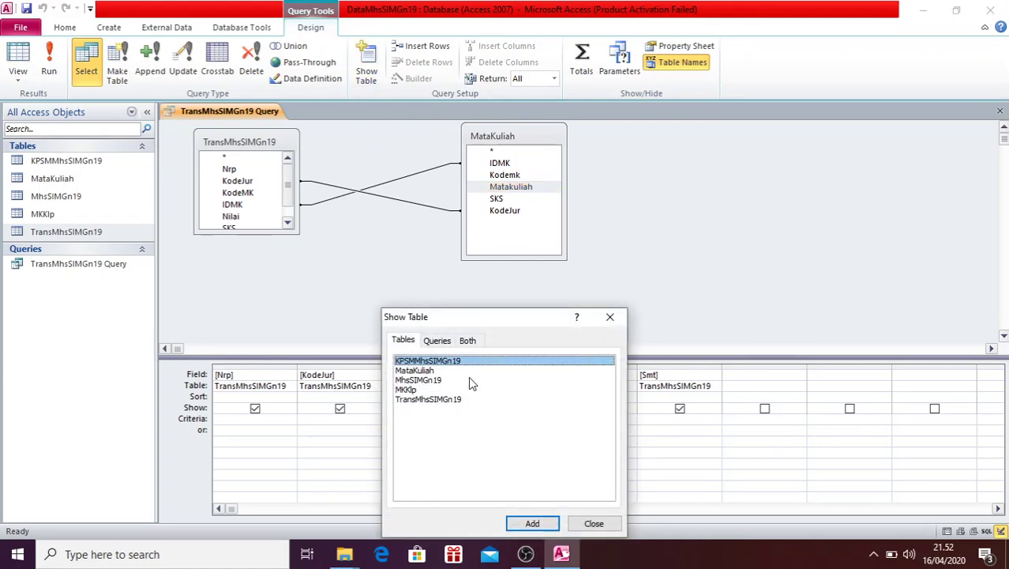
{"action": "double_click", "coordinate": [419, 381]}
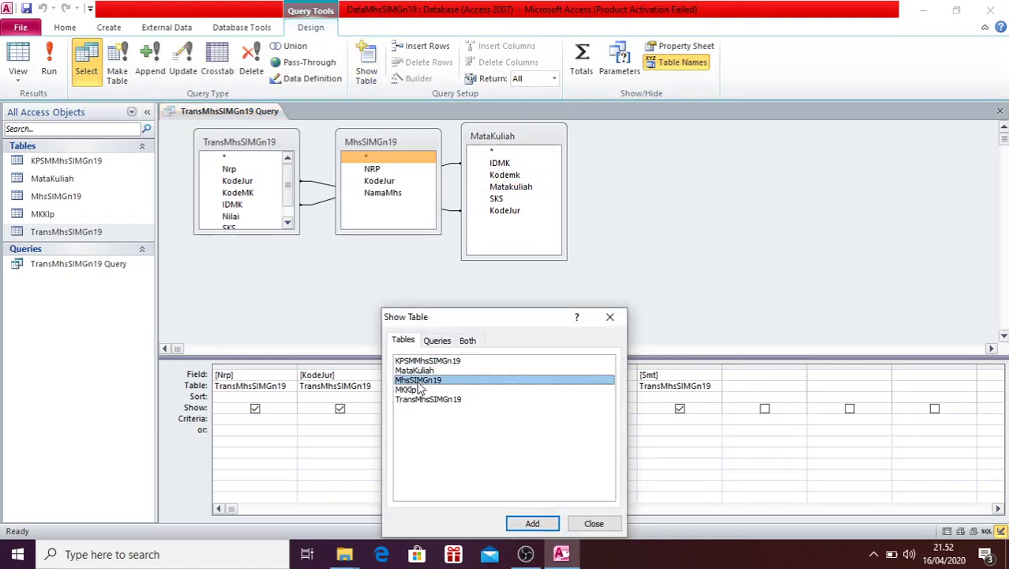
{"action": "left_click", "coordinate": [593, 523]}
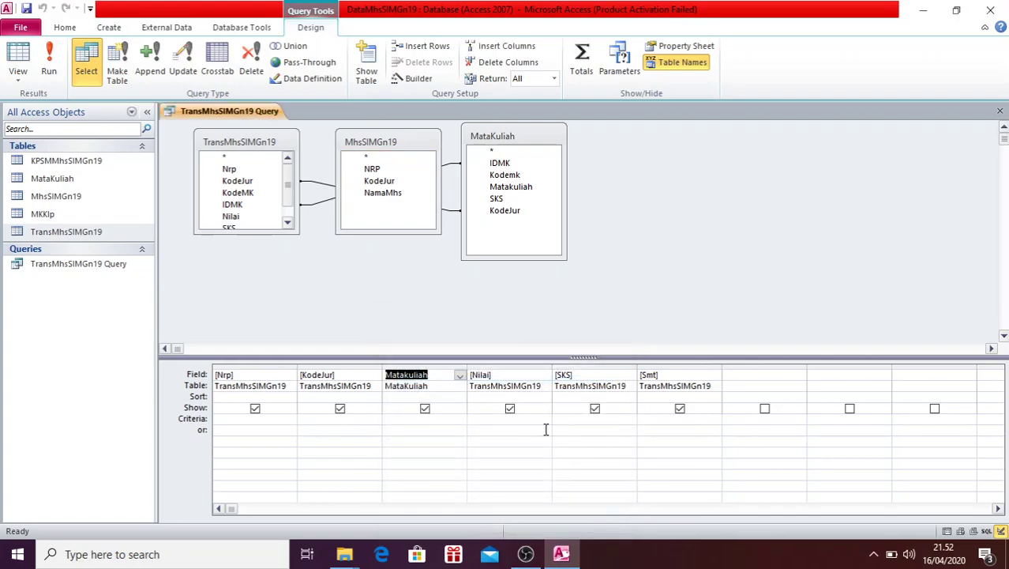
{"action": "left_click_drag", "start_coordinate": [387, 139], "coordinate": [385, 245]}
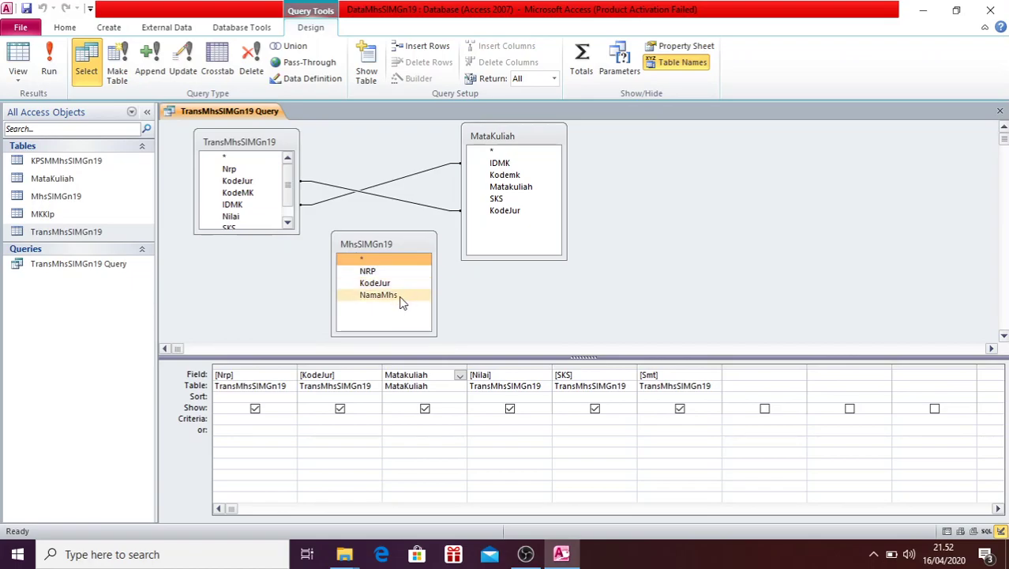
Step: Join Nrp in TransMhsSIMGn19 to NRP in MhsSIMGn19, insert NamaMhs before KodeJur, and run the query
{"action": "left_click_drag", "start_coordinate": [263, 169], "coordinate": [367, 271]}
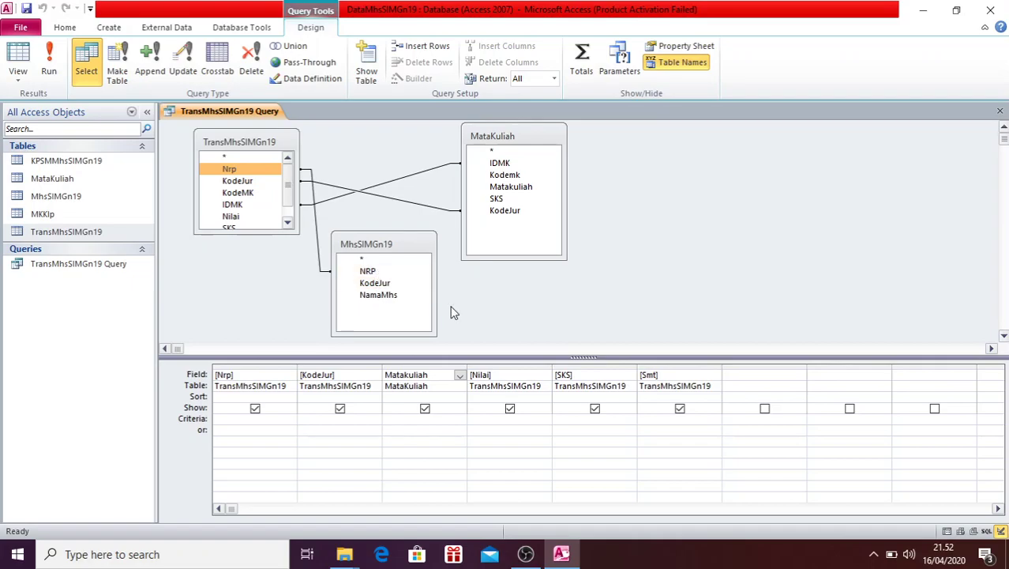
{"action": "left_click_drag", "start_coordinate": [401, 297], "coordinate": [325, 385]}
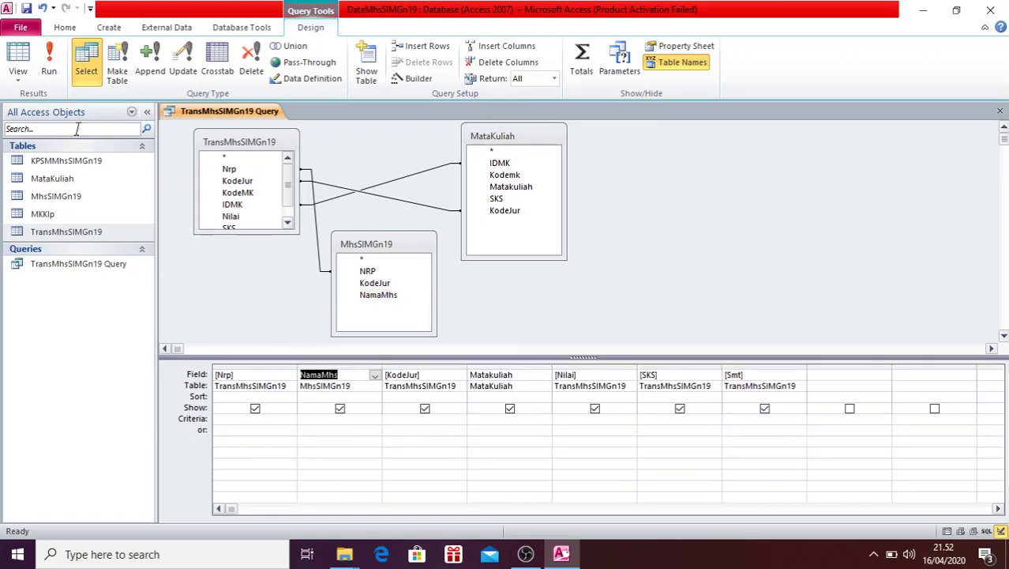
{"action": "left_click", "coordinate": [44, 64]}
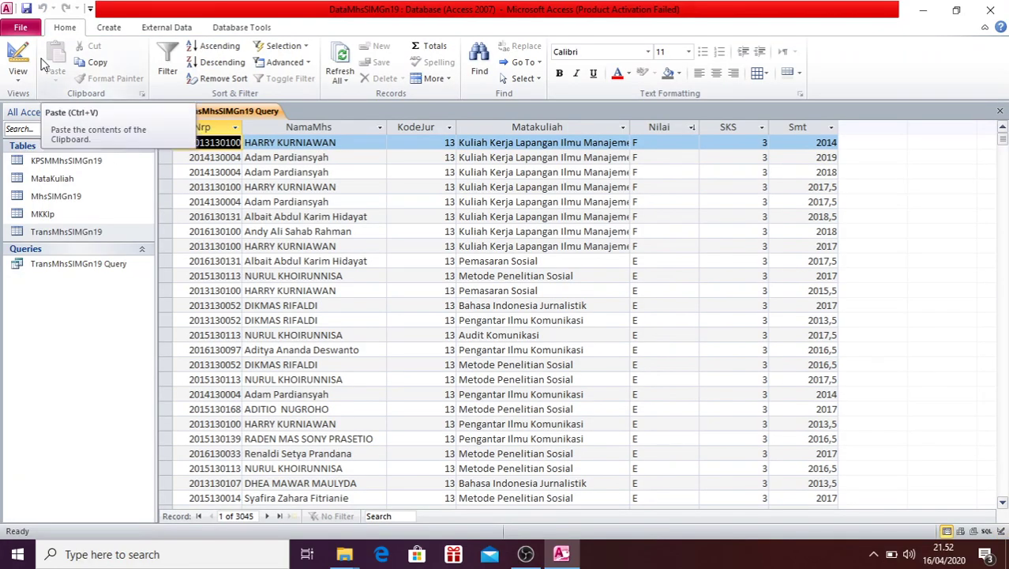
Step: Examine the first record of the results field by field, including the added NamaMhs value
{"action": "left_click", "coordinate": [336, 163]}
{"action": "key", "text": "Up"}
{"action": "key", "text": "Left"}
{"action": "key", "text": "Right"}
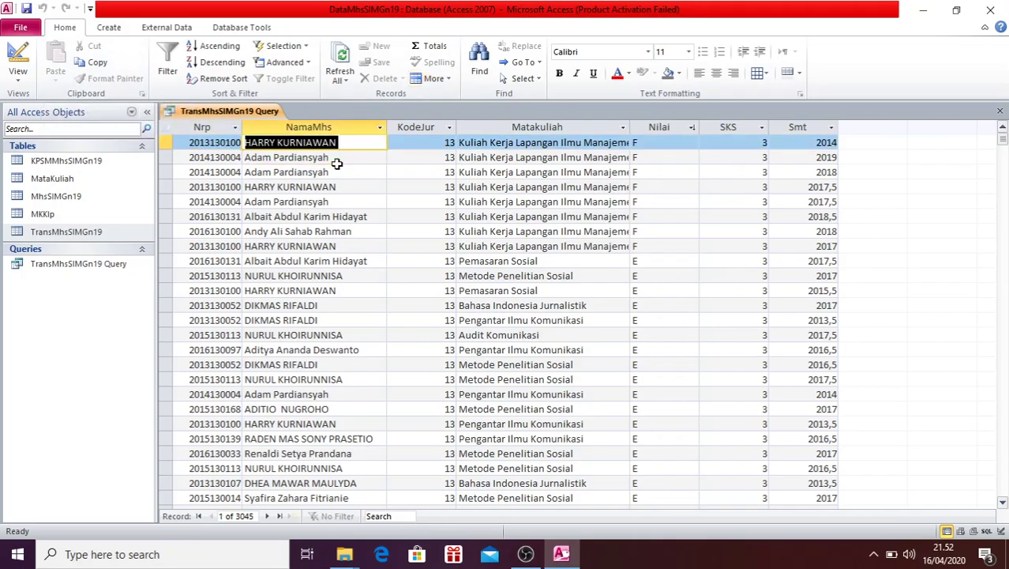
{"action": "key", "text": "Right"}
{"action": "key", "text": "Right"}
{"action": "key", "text": "Right"}
{"action": "key", "text": "Right"}
{"action": "key", "text": "Left"}
{"action": "key", "text": "Left"}
{"action": "key", "text": "Left"}
{"action": "key", "text": "Left"}
{"action": "key", "text": "Left"}
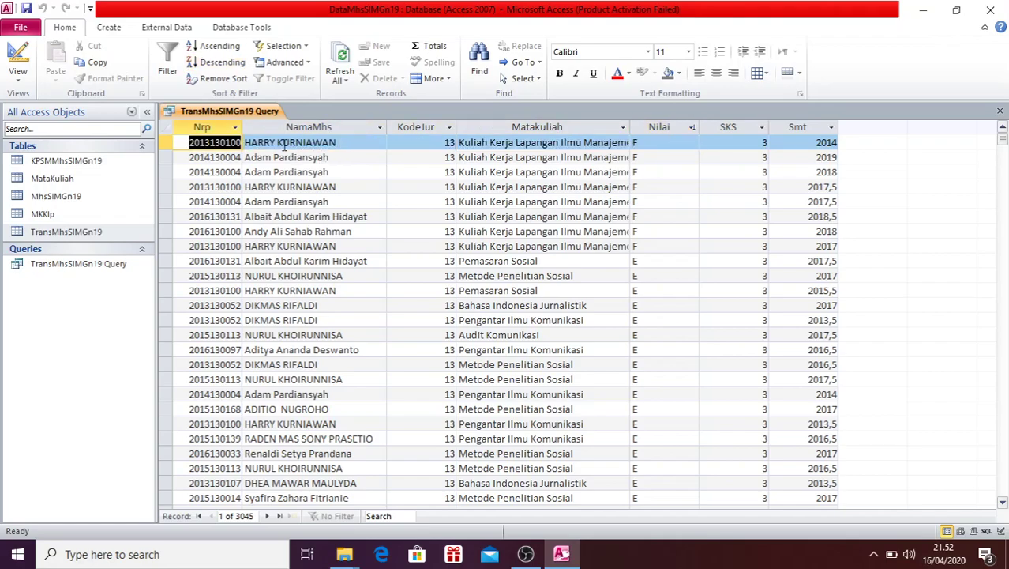
Step: Sort the query results by Nrp from largest to smallest
{"action": "left_click", "coordinate": [235, 127]}
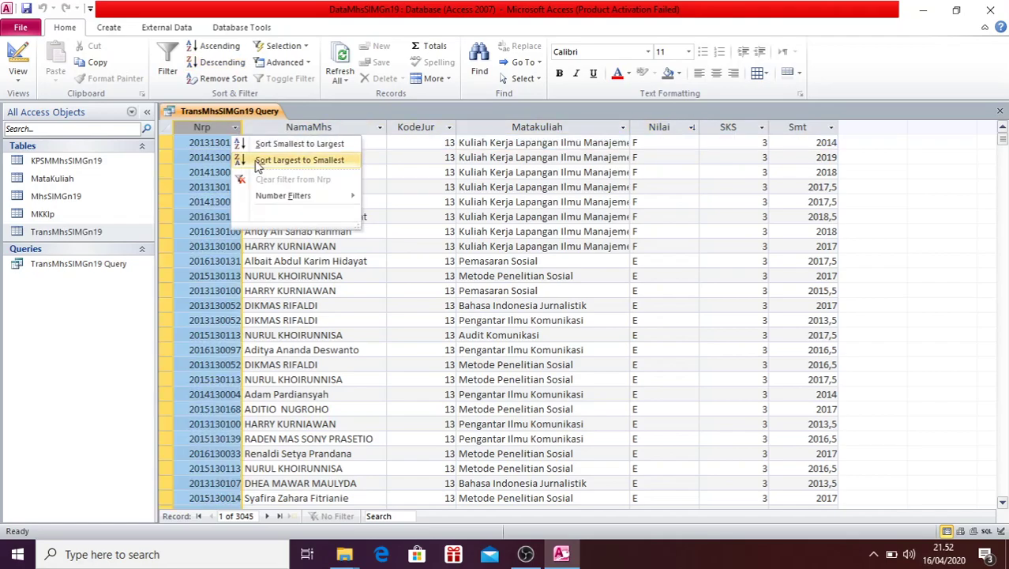
{"action": "left_click", "coordinate": [299, 160]}
{"action": "left_click", "coordinate": [357, 149]}
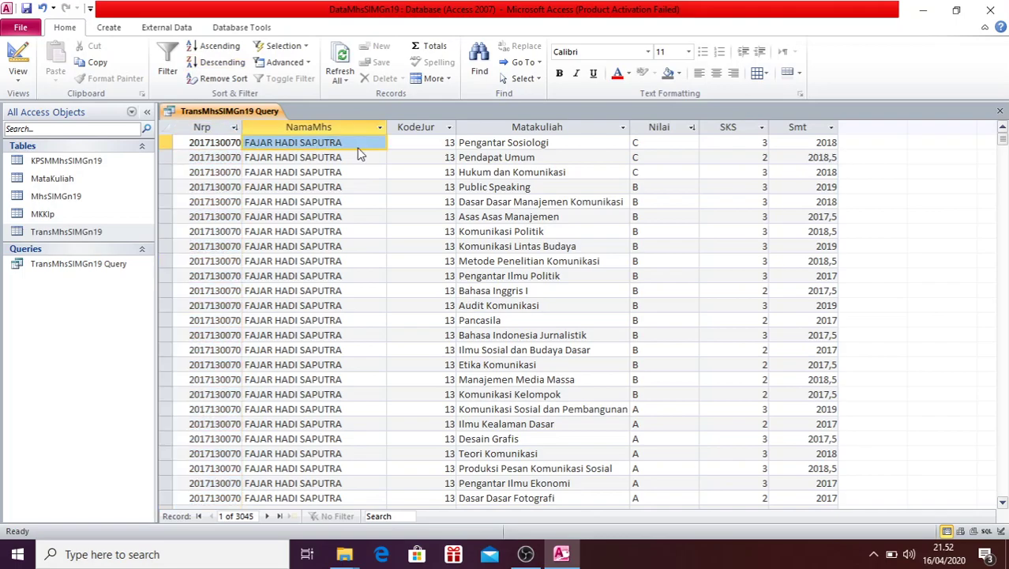
{"action": "left_click", "coordinate": [358, 148]}
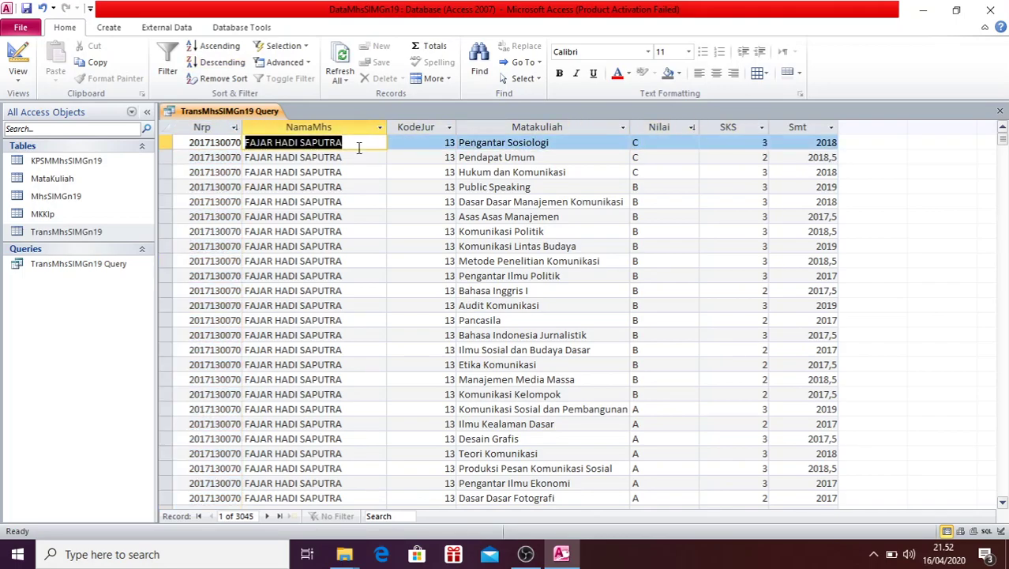
Step: Sort the Nilai column A to Z while keeping the Nrp sort
{"action": "key", "text": "Tab"}
{"action": "key", "text": "Tab"}
{"action": "key", "text": "Tab"}
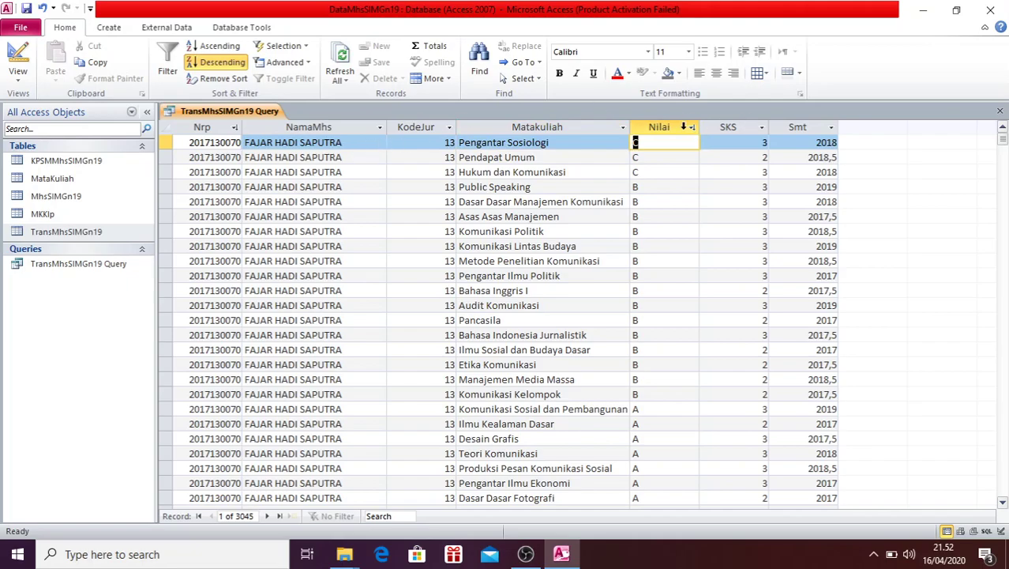
{"action": "left_click", "coordinate": [690, 128]}
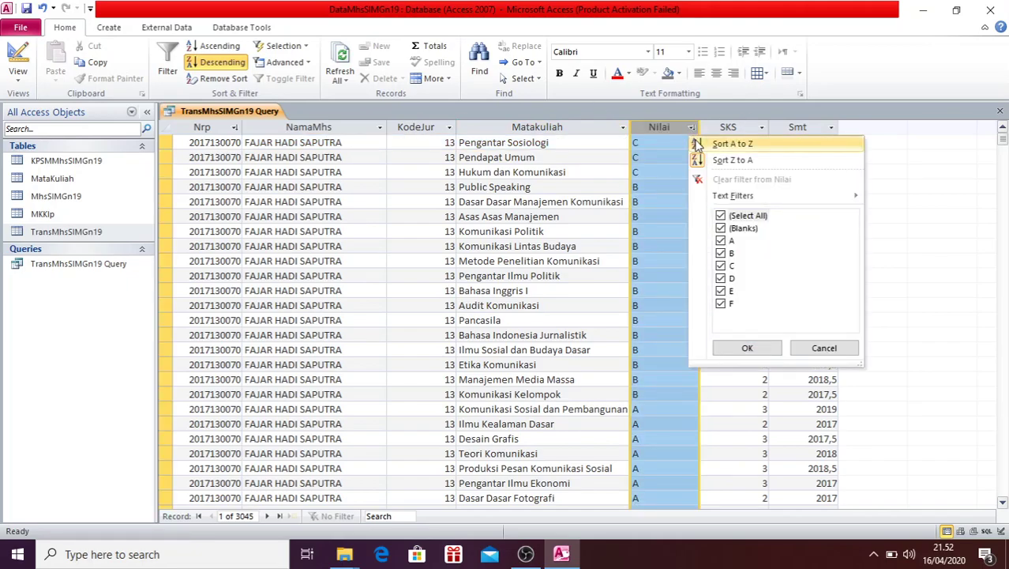
{"action": "left_click", "coordinate": [733, 143]}
{"action": "left_click", "coordinate": [669, 157]}
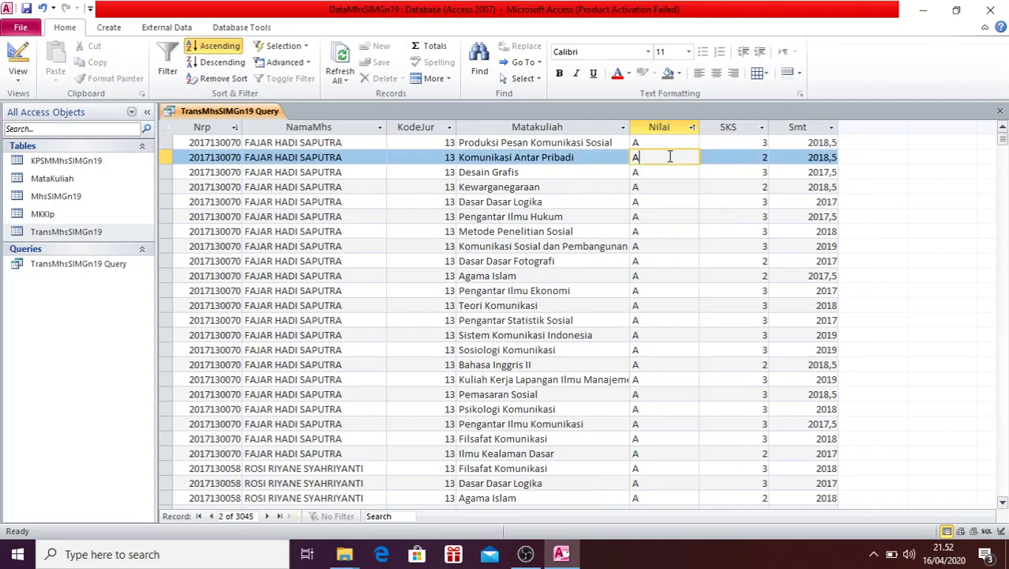
Step: Examine the first student's records with an A in Nilai, down to their last such course and across its fields
{"action": "key", "text": "Down"}
{"action": "key", "text": "Down"}
{"action": "key", "text": "Down"}
{"action": "key", "text": "Down"}
{"action": "key", "text": "Down"}
{"action": "key", "text": "Down"}
{"action": "key", "text": "Down"}
{"action": "key", "text": "Down"}
{"action": "key", "text": "Down"}
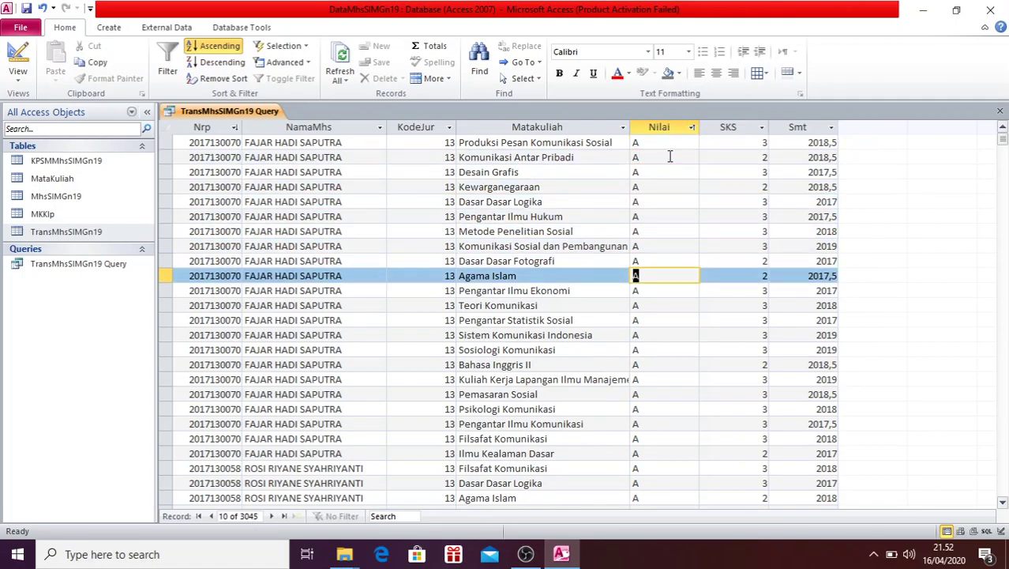
{"action": "key", "text": "Down"}
{"action": "key", "text": "Down"}
{"action": "key", "text": "Down"}
{"action": "key", "text": "Down"}
{"action": "key", "text": "Down"}
{"action": "key", "text": "Down"}
{"action": "key", "text": "Down"}
{"action": "key", "text": "Down"}
{"action": "key", "text": "Down"}
{"action": "key", "text": "Down"}
{"action": "key", "text": "Down"}
{"action": "key", "text": "Down"}
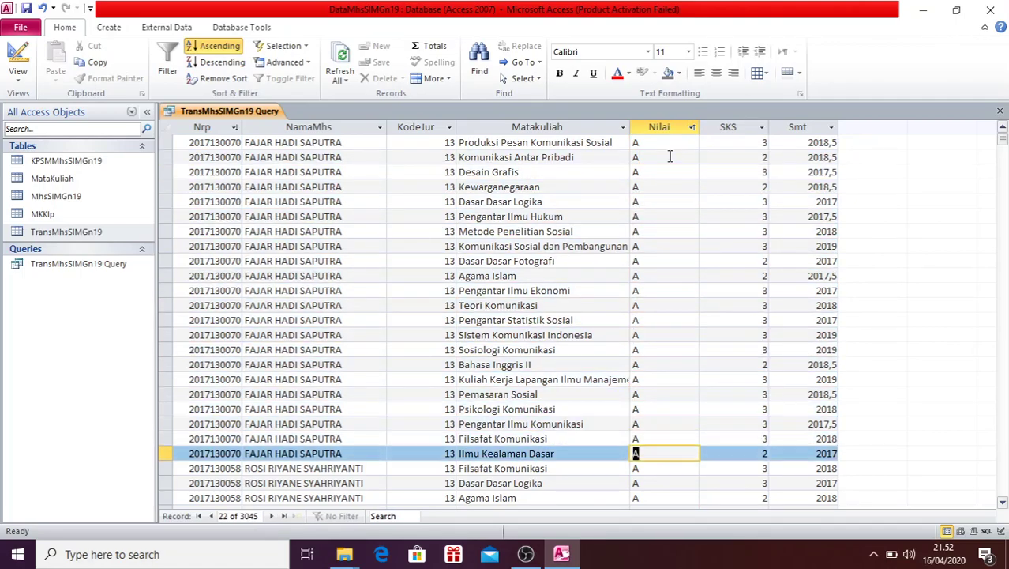
{"action": "key", "text": "Up"}
{"action": "key", "text": "Left"}
{"action": "key", "text": "Left"}
{"action": "key", "text": "Left"}
{"action": "key", "text": "Left"}
{"action": "key", "text": "Left"}
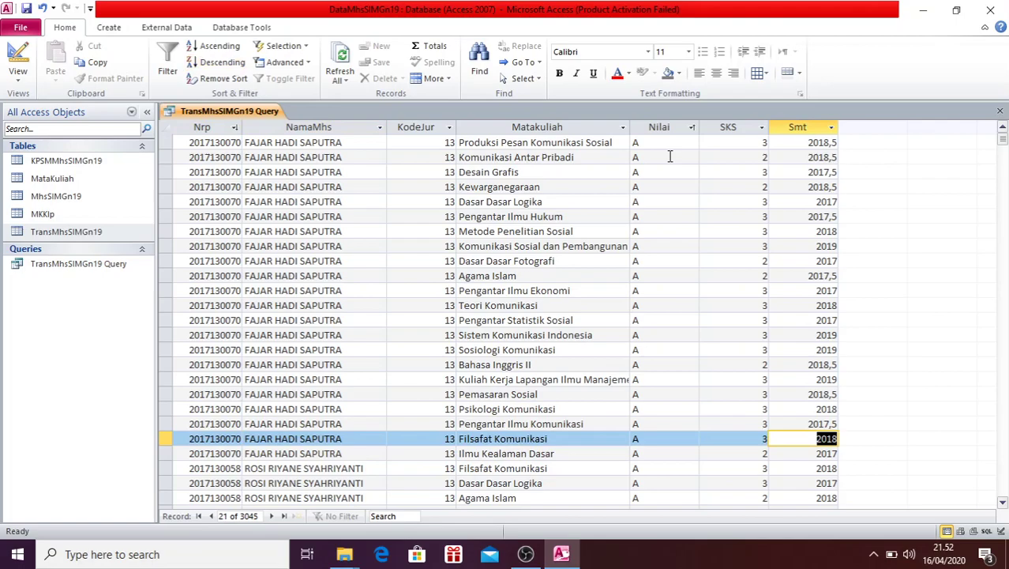
{"action": "key", "text": "Right"}
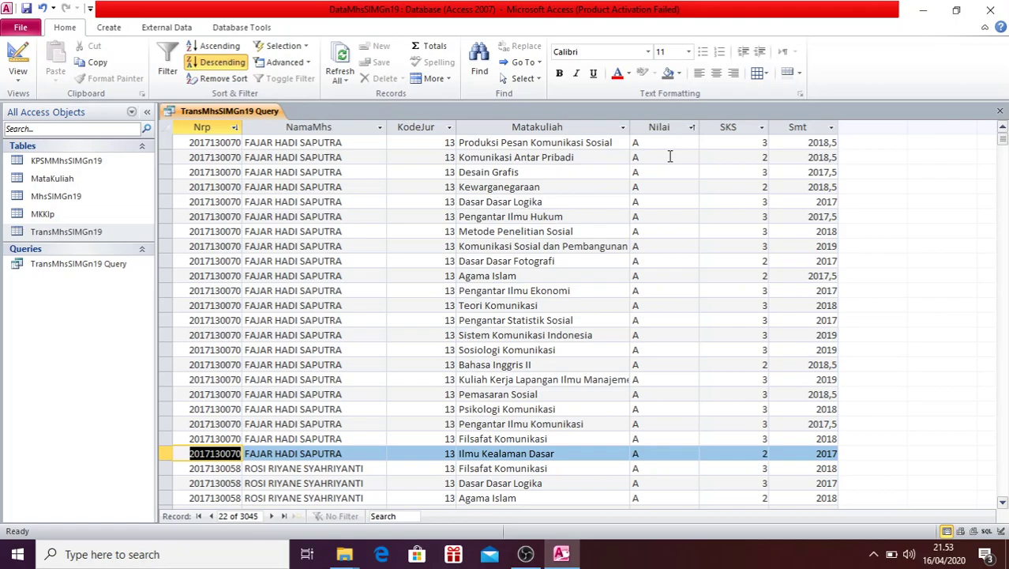
Step: Examine the next students' records by Nrp and return to the first record to check the Nilai column
{"action": "key", "text": "Down"}
{"action": "key", "text": "Down"}
{"action": "key", "text": "Down"}
{"action": "key", "text": "Down"}
{"action": "key", "text": "Down"}
{"action": "key", "text": "Down"}
{"action": "key", "text": "Down"}
{"action": "key", "text": "Down"}
{"action": "key", "text": "Down"}
{"action": "key", "text": "Down"}
{"action": "key", "text": "Down"}
{"action": "key", "text": "Down"}
{"action": "key", "text": "Down"}
{"action": "key", "text": "Down"}
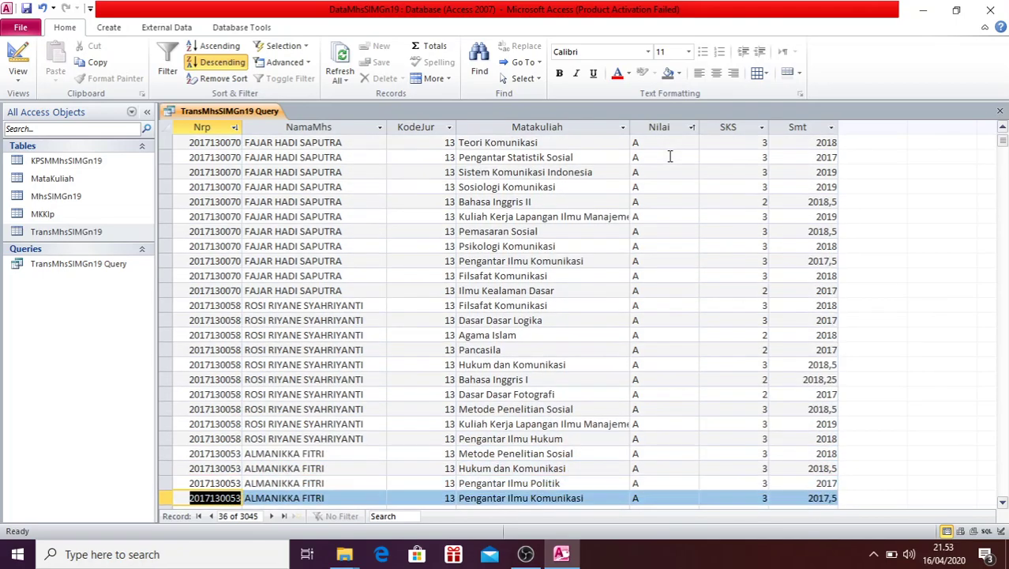
{"action": "key", "text": "Up"}
{"action": "key", "text": "Up"}
{"action": "key", "text": "Up"}
{"action": "key", "text": "Up"}
{"action": "key", "text": "Up"}
{"action": "key", "text": "Up"}
{"action": "key", "text": "Up"}
{"action": "key", "text": "Up"}
{"action": "key", "text": "Up"}
{"action": "key", "text": "Up"}
{"action": "key", "text": "Up"}
{"action": "key", "text": "Up"}
{"action": "key", "text": "Up"}
{"action": "key", "text": "Up"}
{"action": "key", "text": "Up"}
{"action": "key", "text": "Up"}
{"action": "key", "text": "Up"}
{"action": "key", "text": "Up"}
{"action": "key", "text": "Up"}
{"action": "key", "text": "Up"}
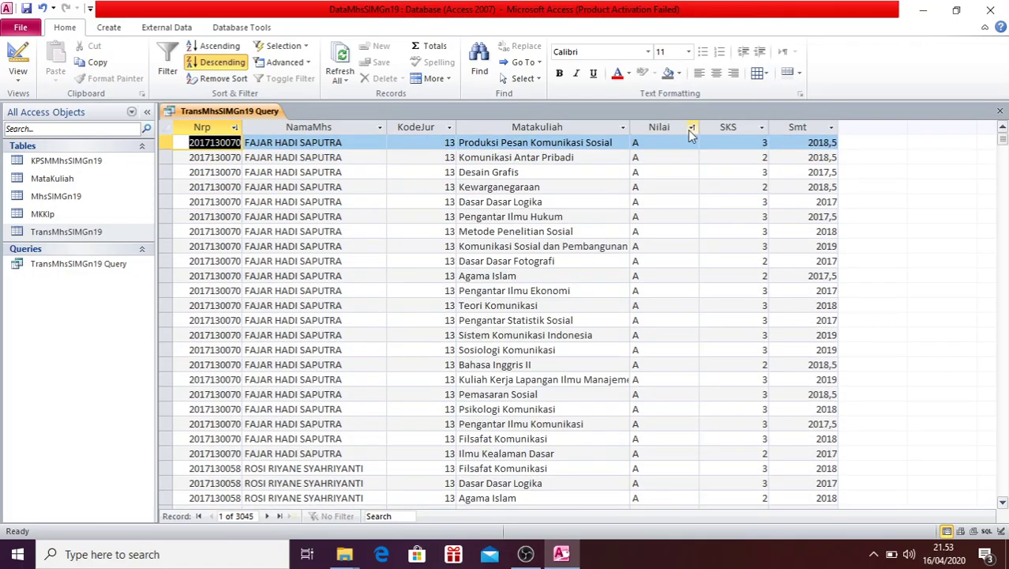
{"action": "left_click", "coordinate": [691, 128]}
{"action": "left_click_drag", "start_coordinate": [1003, 145], "coordinate": [969, 90]}
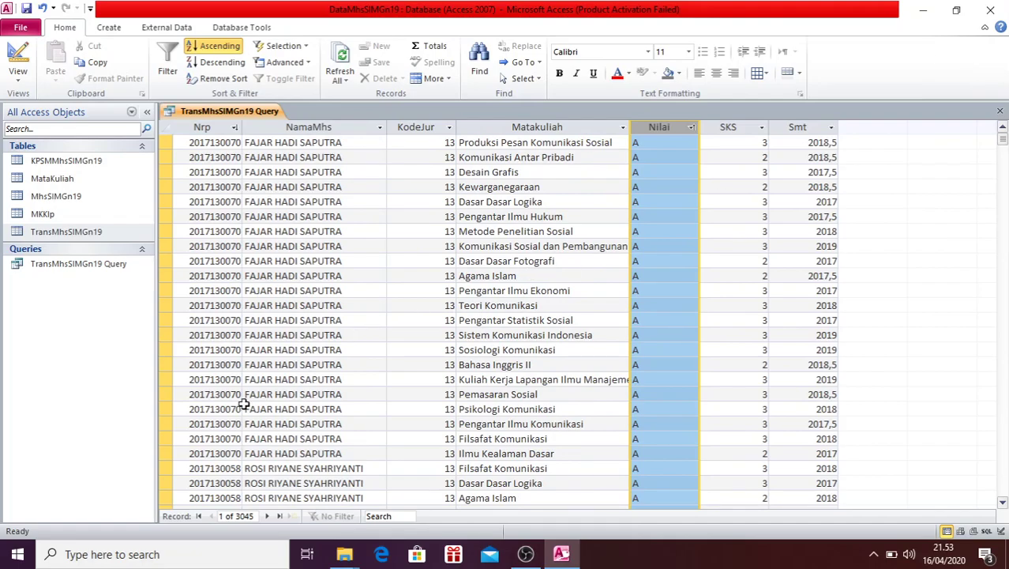
Step: Copy the first student's Nrp value, paste it as the Nrp criterion in the query design, and run the query
{"action": "left_click", "coordinate": [203, 186]}
{"action": "key", "text": "ctrl+c"}
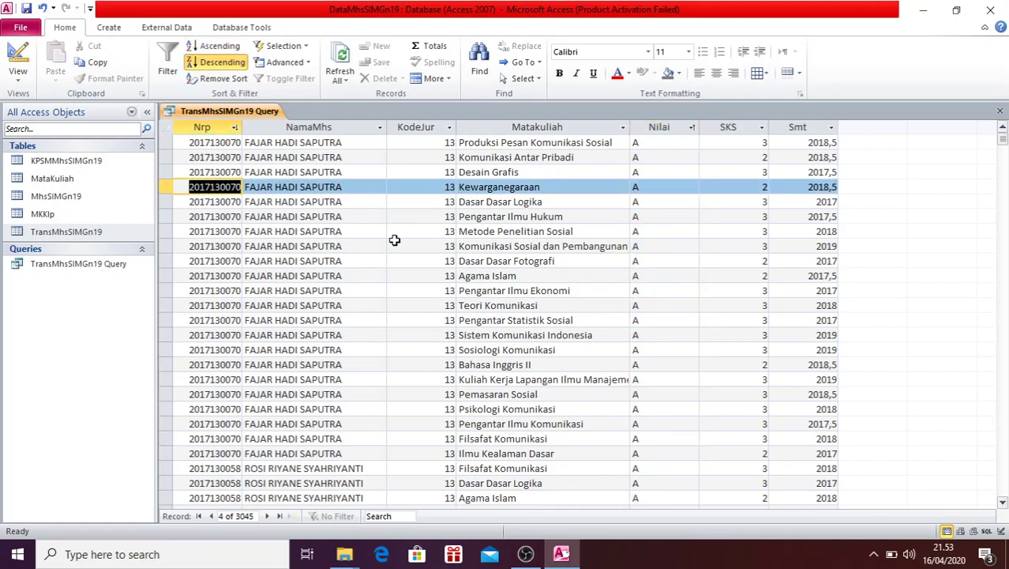
{"action": "left_click", "coordinate": [18, 55]}
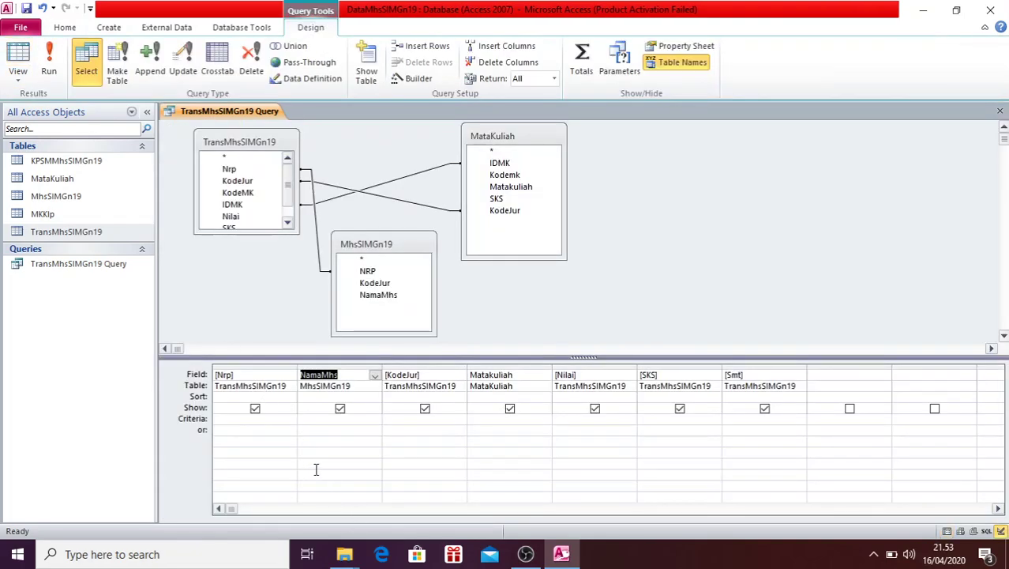
{"action": "left_click", "coordinate": [266, 418]}
{"action": "key", "text": "ctrl+v"}
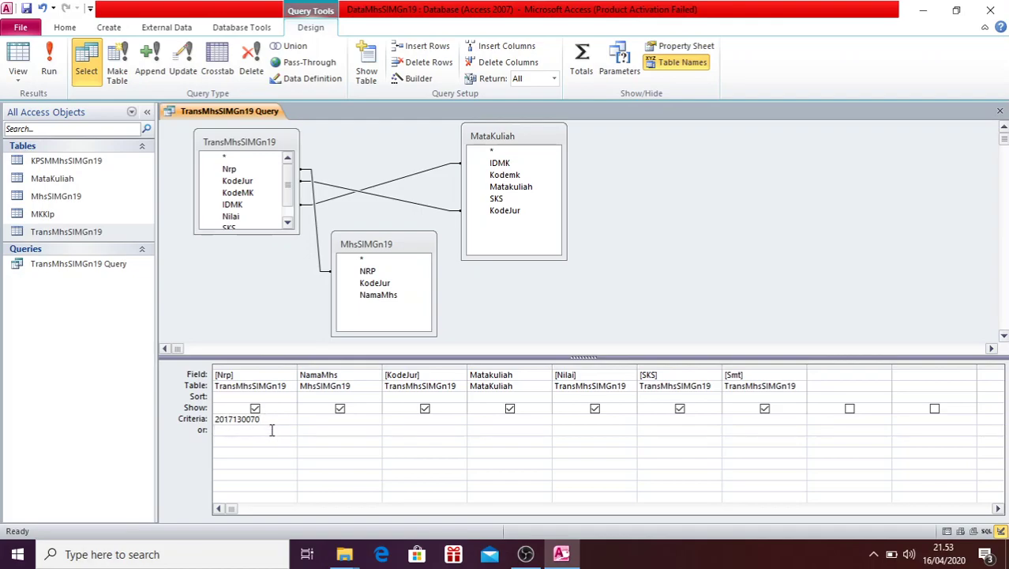
{"action": "left_click", "coordinate": [48, 75]}
Step: Examine the filtered results for the single student, going through the SKS values down to the final courses
{"action": "left_click", "coordinate": [378, 230]}
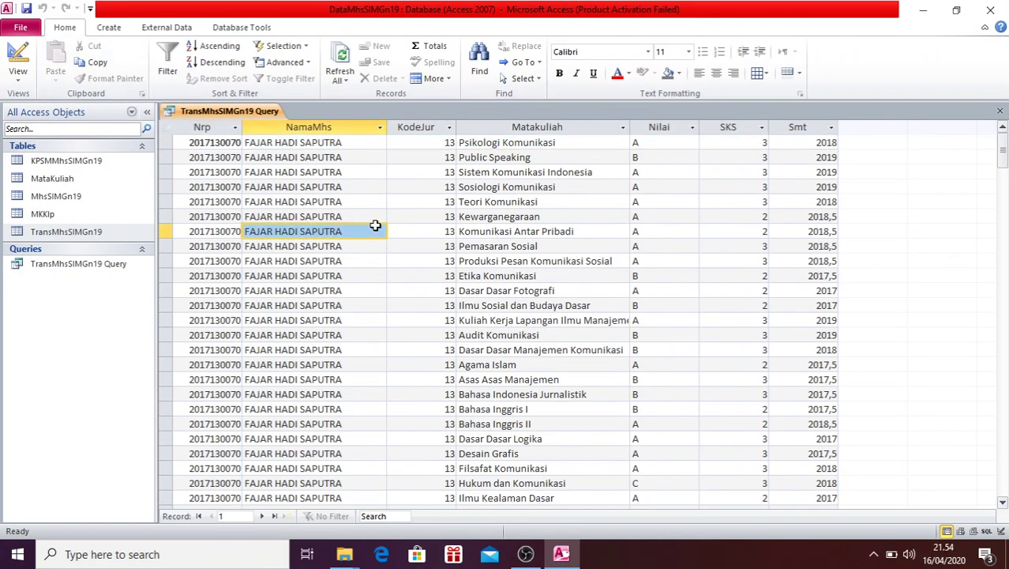
{"action": "key", "text": "Tab"}
{"action": "key", "text": "Tab"}
{"action": "key", "text": "Tab"}
{"action": "key", "text": "Tab"}
{"action": "key", "text": "Down"}
{"action": "key", "text": "Down"}
{"action": "key", "text": "Down"}
{"action": "key", "text": "Down"}
{"action": "key", "text": "Down"}
{"action": "key", "text": "Down"}
{"action": "key", "text": "Down"}
{"action": "key", "text": "Down"}
{"action": "key", "text": "Down"}
{"action": "key", "text": "Down"}
{"action": "key", "text": "Down"}
{"action": "key", "text": "Down"}
{"action": "key", "text": "Down"}
{"action": "key", "text": "Down"}
{"action": "key", "text": "Down"}
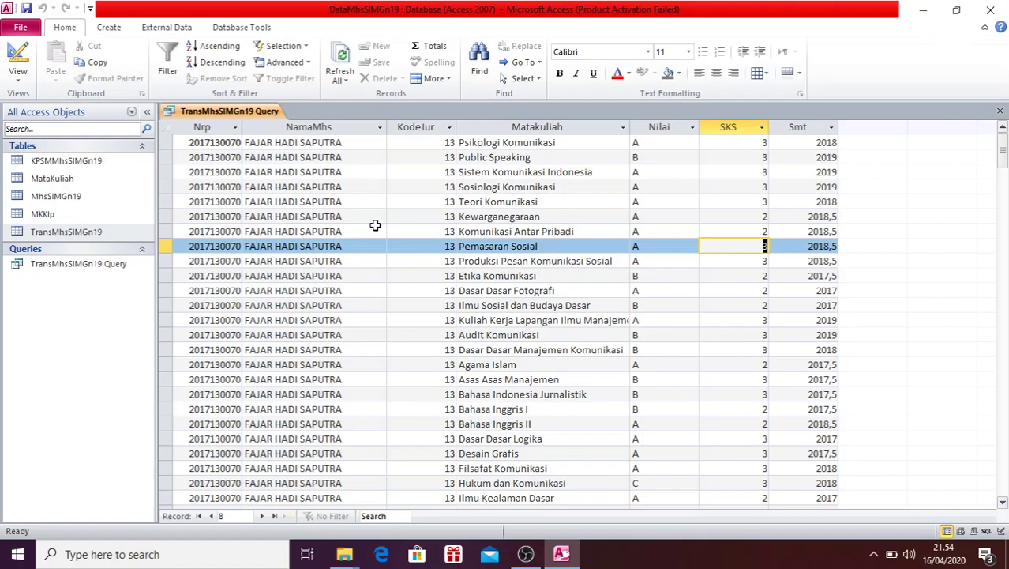
{"action": "key", "text": "Down"}
{"action": "key", "text": "Down"}
{"action": "key", "text": "Down"}
{"action": "key", "text": "Down"}
{"action": "key", "text": "Down"}
{"action": "key", "text": "Down"}
{"action": "key", "text": "Down"}
{"action": "key", "text": "Down"}
{"action": "key", "text": "Down"}
{"action": "key", "text": "Down"}
{"action": "key", "text": "Down"}
{"action": "key", "text": "Down"}
{"action": "key", "text": "Down"}
{"action": "key", "text": "Down"}
{"action": "key", "text": "Down"}
{"action": "key", "text": "Down"}
{"action": "key", "text": "Down"}
{"action": "key", "text": "Down"}
{"action": "key", "text": "Up"}
{"action": "key", "text": "Up"}
{"action": "key", "text": "Up"}
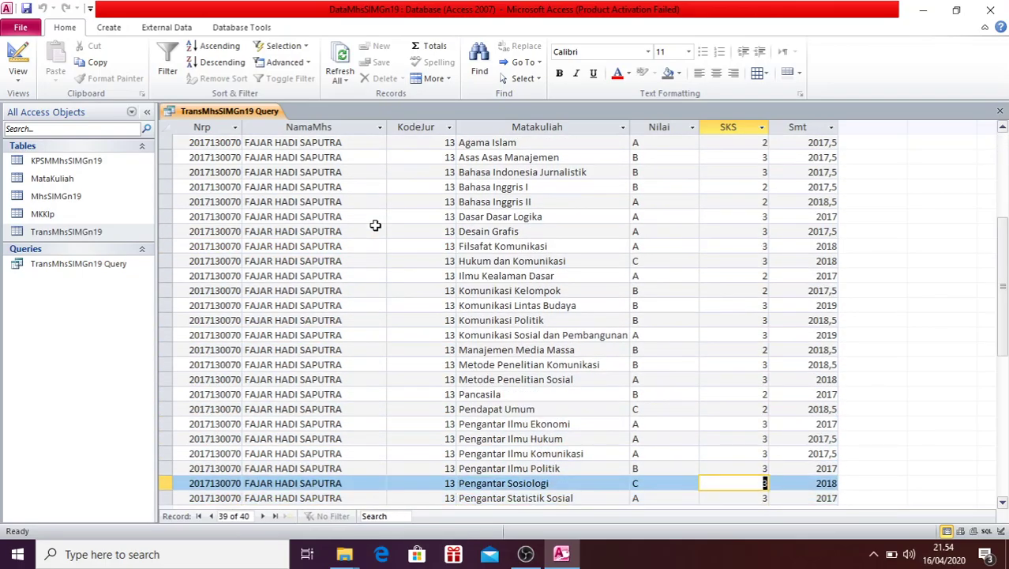
Step: Sort the filtered query results by the Smt column from smallest to largest
{"action": "key", "text": "Up"}
{"action": "key", "text": "Up"}
{"action": "key", "text": "Up"}
{"action": "key", "text": "Up"}
{"action": "key", "text": "Up"}
{"action": "key", "text": "Up"}
{"action": "key", "text": "Up"}
{"action": "key", "text": "Up"}
{"action": "key", "text": "Up"}
{"action": "key", "text": "Up"}
{"action": "key", "text": "Up"}
{"action": "key", "text": "Up"}
{"action": "key", "text": "Up"}
{"action": "key", "text": "Up"}
{"action": "key", "text": "Up"}
{"action": "key", "text": "Up"}
{"action": "key", "text": "Up"}
{"action": "key", "text": "Up"}
{"action": "key", "text": "Up"}
{"action": "key", "text": "Up"}
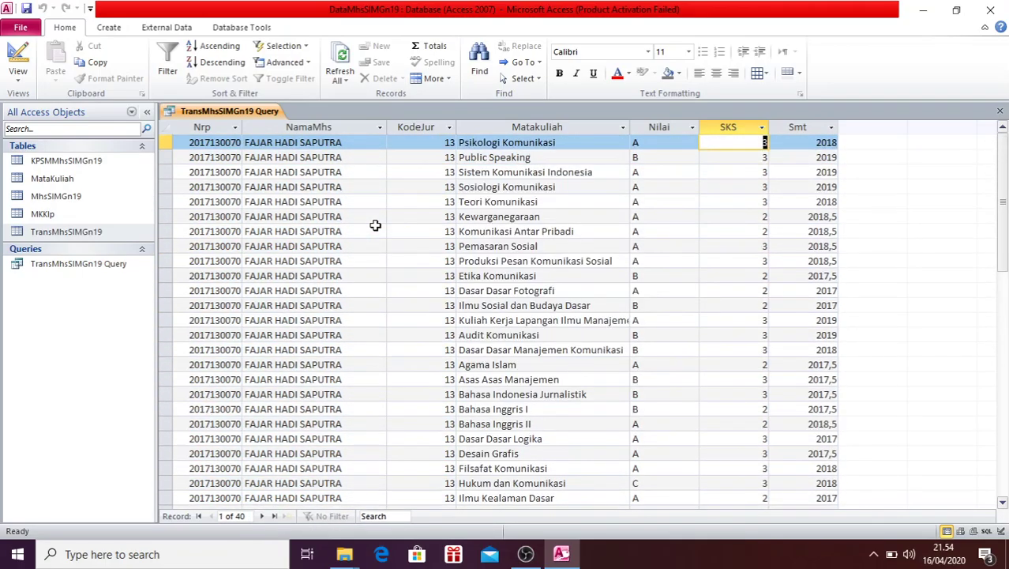
{"action": "left_click", "coordinate": [833, 128]}
{"action": "left_click", "coordinate": [833, 129]}
{"action": "left_click", "coordinate": [845, 141]}
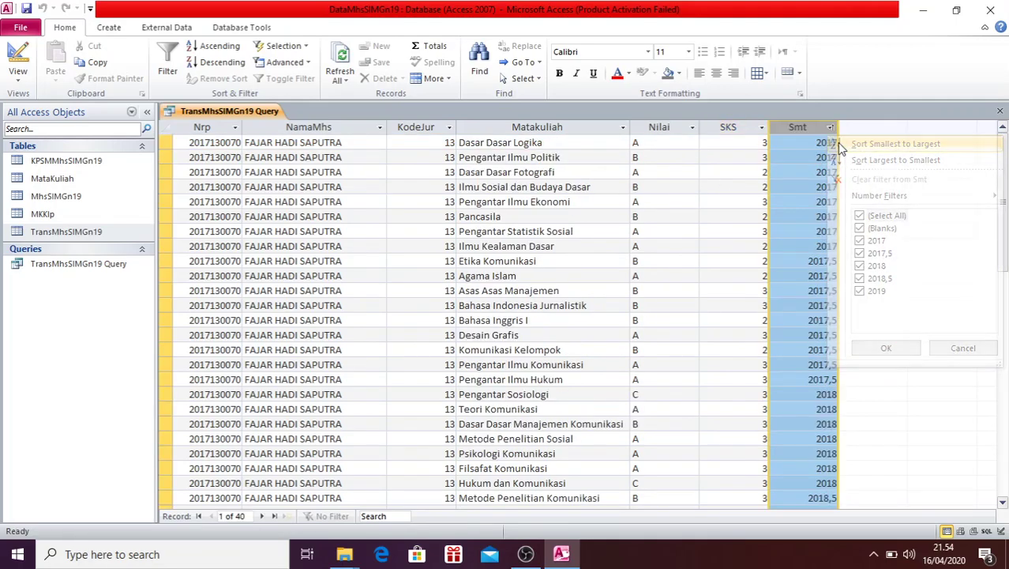
Step: Examine the first record of the sorted results across its fields, from Smt back to Nrp and over to Nilai
{"action": "left_click", "coordinate": [733, 158]}
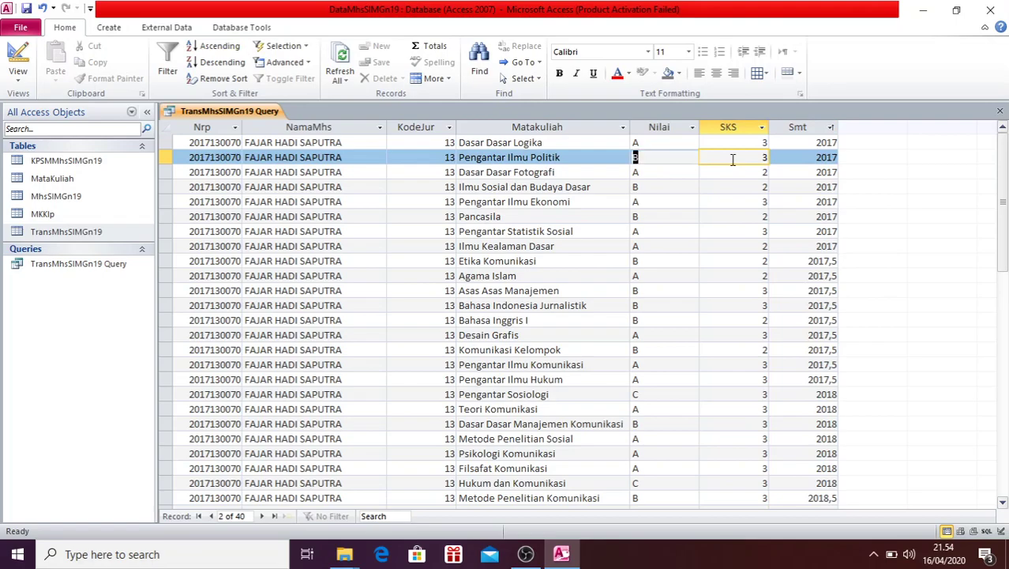
{"action": "key", "text": "Tab"}
{"action": "key", "text": "Up"}
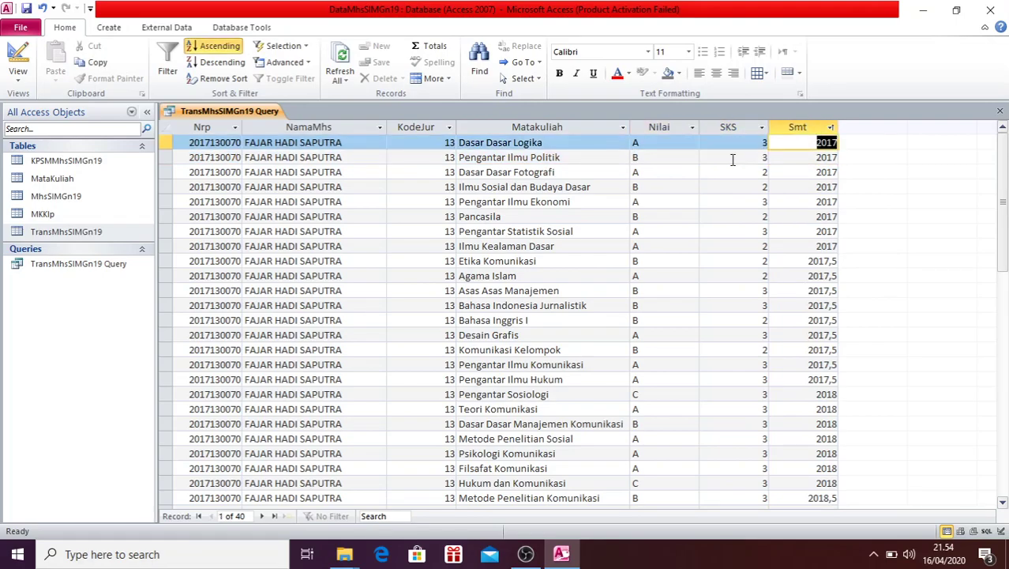
{"action": "key", "text": "Left"}
{"action": "key", "text": "Left"}
{"action": "key", "text": "Left"}
{"action": "key", "text": "Left"}
{"action": "key", "text": "Left"}
{"action": "key", "text": "Left"}
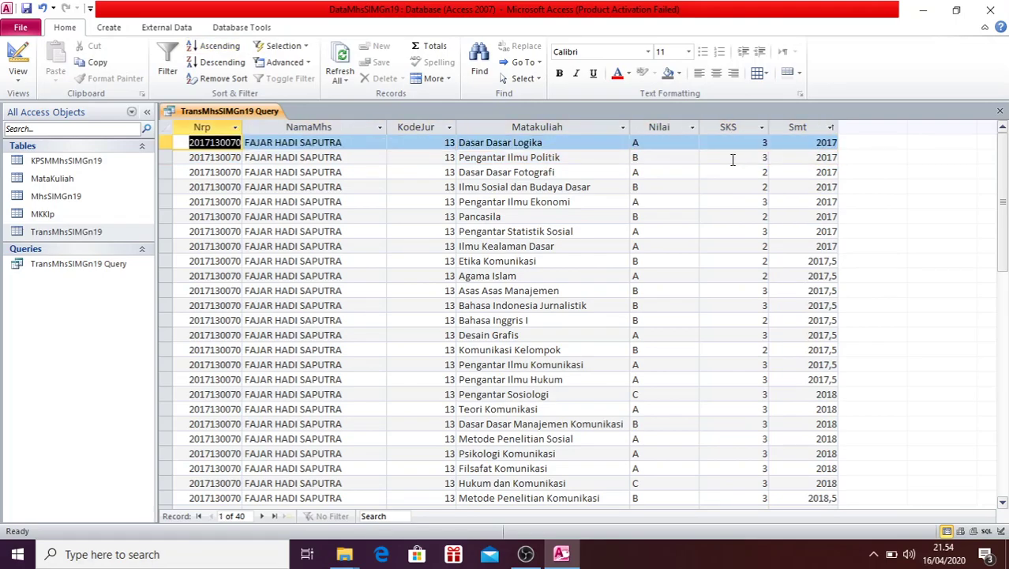
{"action": "key", "text": "Right"}
{"action": "key", "text": "Right"}
{"action": "key", "text": "Right"}
{"action": "key", "text": "Right"}
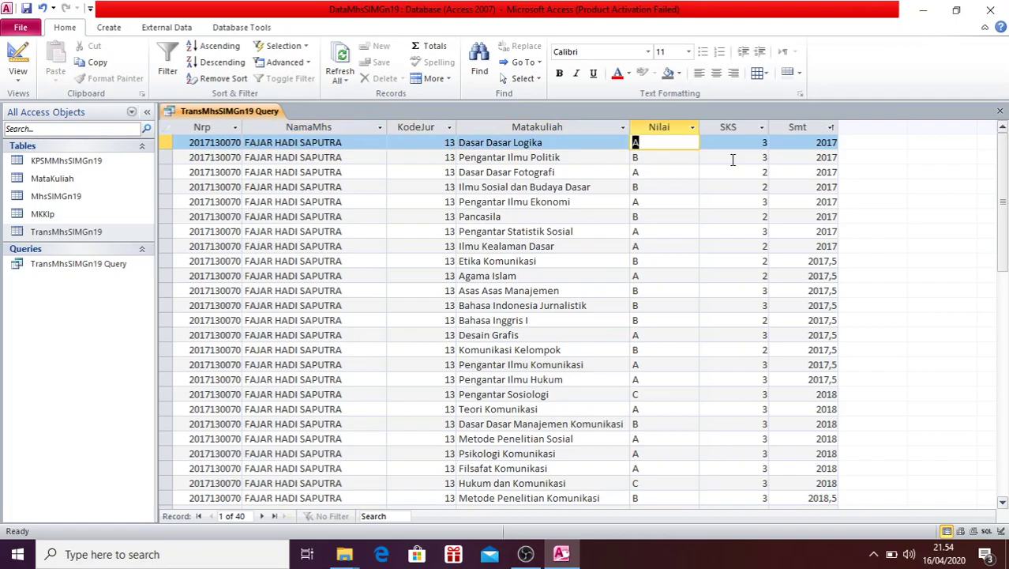
Step: Examine the student's Nilai values semester by semester, down to the last record
{"action": "key", "text": "Down"}
{"action": "key", "text": "Down"}
{"action": "key", "text": "Down"}
{"action": "key", "text": "Down"}
{"action": "key", "text": "Down"}
{"action": "key", "text": "Down"}
{"action": "key", "text": "Down"}
{"action": "key", "text": "Down"}
{"action": "key", "text": "Down"}
{"action": "key", "text": "Down"}
{"action": "key", "text": "Down"}
{"action": "key", "text": "Down"}
{"action": "key", "text": "Down"}
{"action": "key", "text": "Down"}
{"action": "key", "text": "Down"}
{"action": "key", "text": "Down"}
{"action": "key", "text": "Down"}
{"action": "key", "text": "Down"}
{"action": "key", "text": "Down"}
{"action": "key", "text": "Down"}
{"action": "key", "text": "Down"}
{"action": "key", "text": "Down"}
{"action": "key", "text": "Down"}
{"action": "key", "text": "Down"}
{"action": "key", "text": "Down"}
{"action": "key", "text": "Down"}
{"action": "key", "text": "Down"}
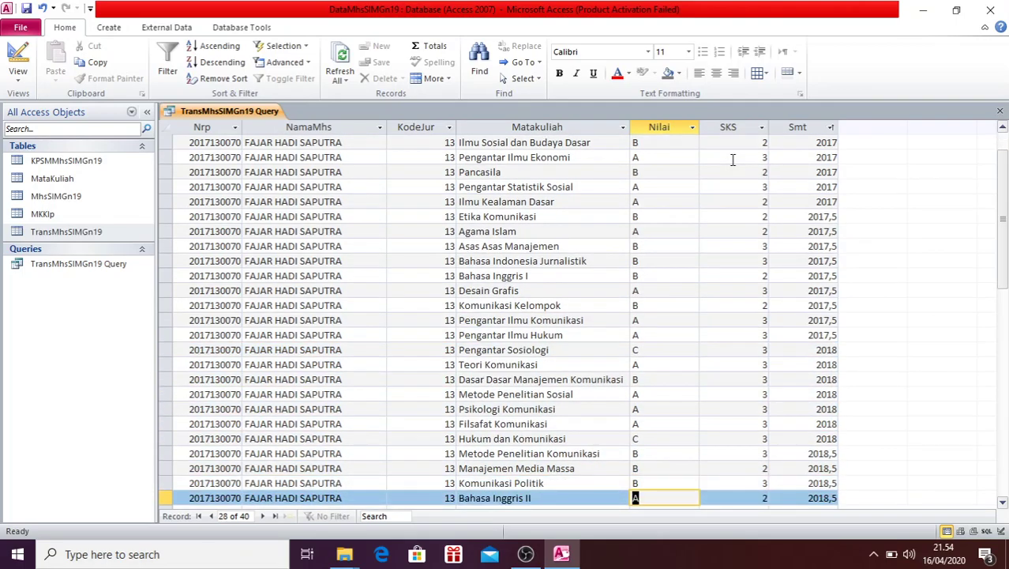
{"action": "key", "text": "Down"}
{"action": "key", "text": "Down"}
{"action": "key", "text": "Down"}
{"action": "key", "text": "Down"}
{"action": "key", "text": "Down"}
{"action": "key", "text": "Down"}
{"action": "key", "text": "Down"}
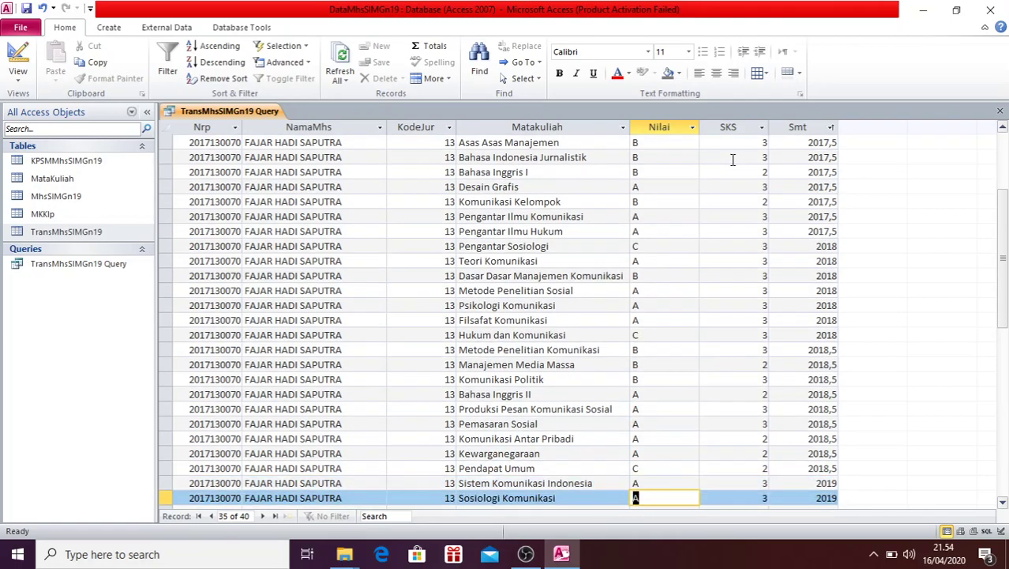
{"action": "key", "text": "Down"}
{"action": "key", "text": "Down"}
{"action": "key", "text": "Down"}
{"action": "key", "text": "Down"}
{"action": "key", "text": "Down"}
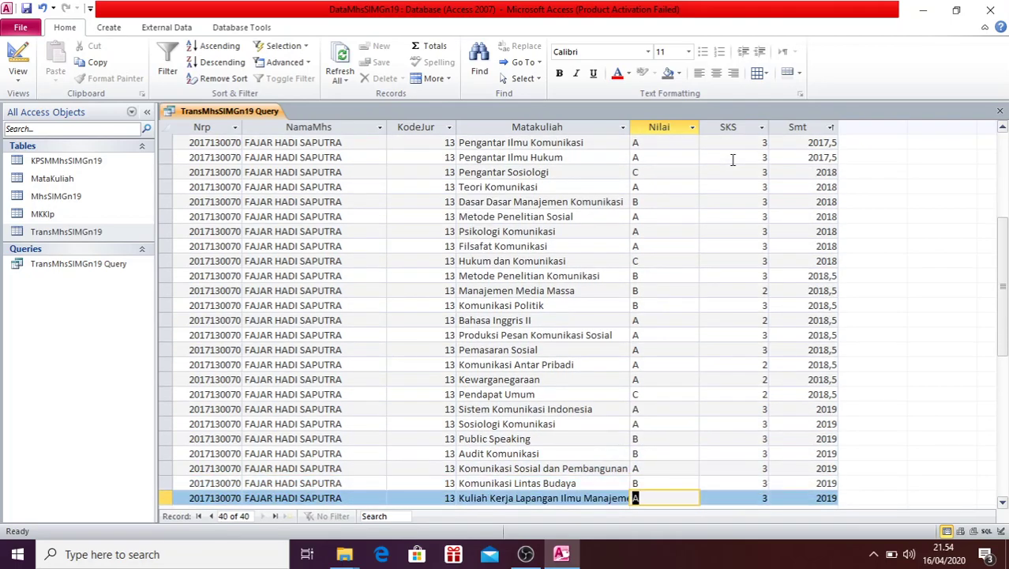
Step: Check the student's courses in semester 2019, ending on the Nrp of the Sosiologi Komunikasi record
{"action": "key", "text": "Up"}
{"action": "key", "text": "Up"}
{"action": "key", "text": "Up"}
{"action": "key", "text": "Up"}
{"action": "key", "text": "Up"}
{"action": "key", "text": "Left"}
{"action": "key", "text": "Left"}
{"action": "key", "text": "Left"}
{"action": "key", "text": "Left"}
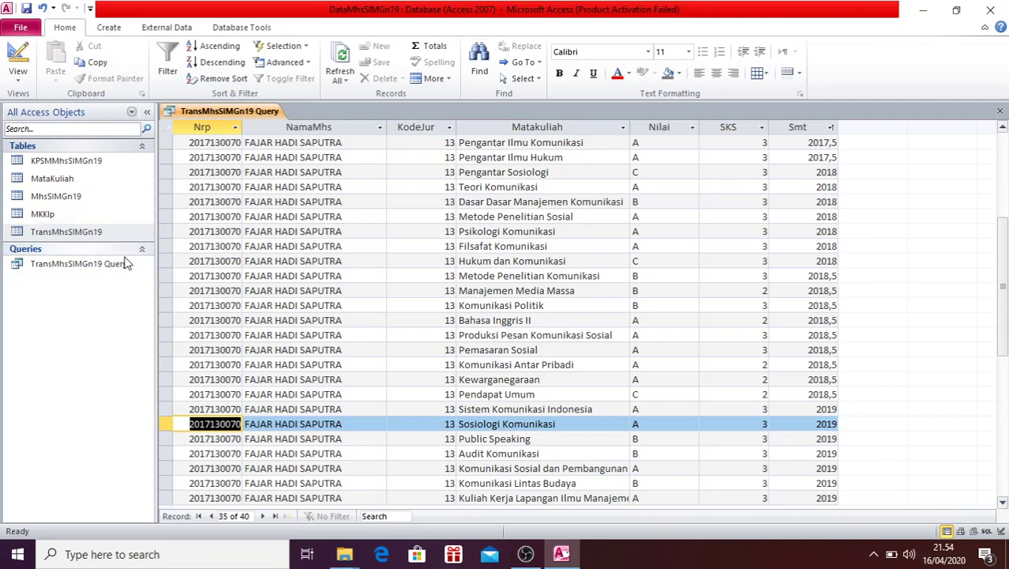
Step: Open the MhsSIMGn19 table and copy the NRP of the student in record 14
{"action": "left_click", "coordinate": [63, 199]}
{"action": "double_click", "coordinate": [64, 199]}
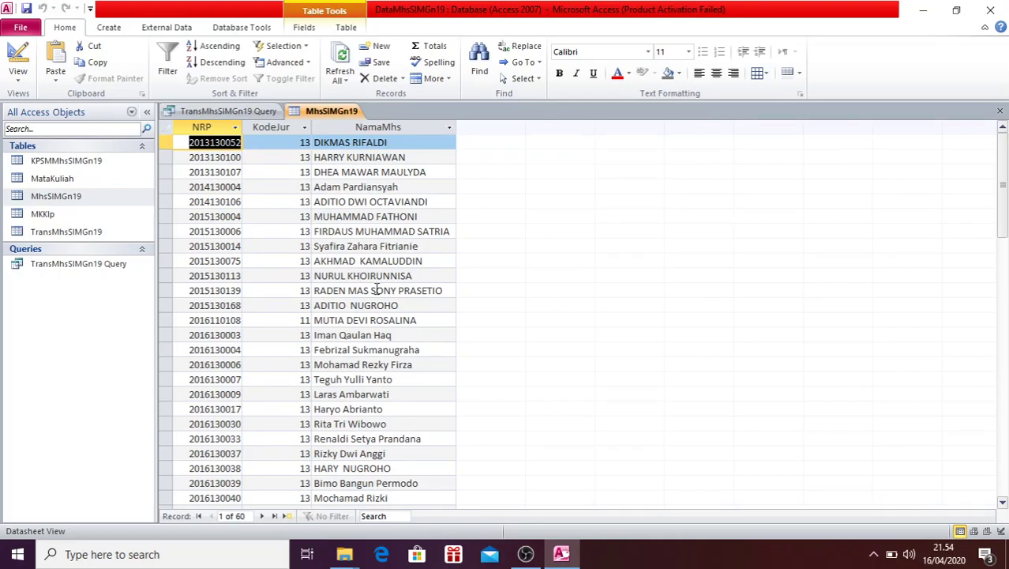
{"action": "left_click", "coordinate": [217, 334]}
{"action": "key", "text": "ctrl+c"}
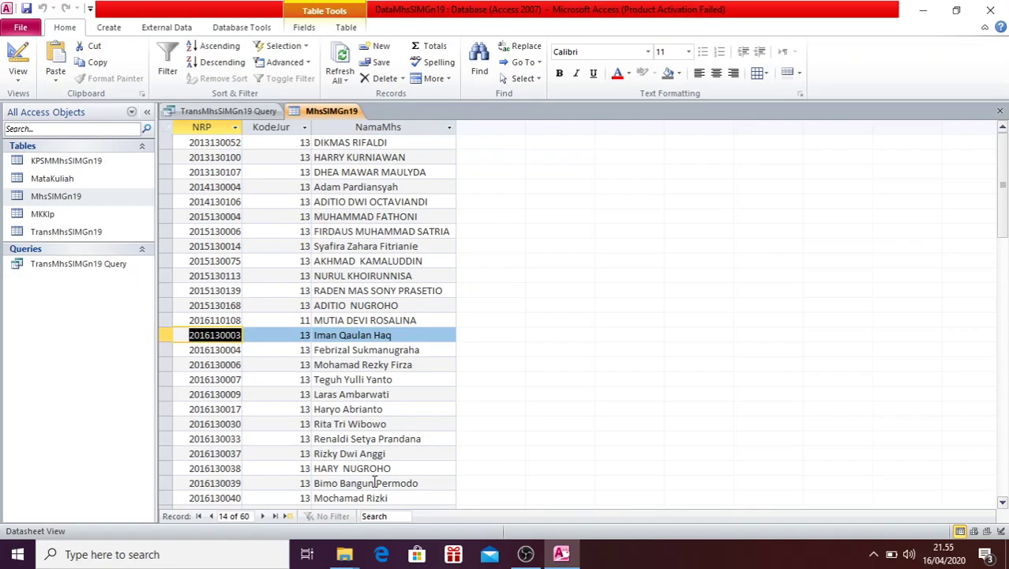
Step: Try switching MhsSIMGn19 to design view, decline read-only access, and close the table
{"action": "left_click", "coordinate": [17, 54]}
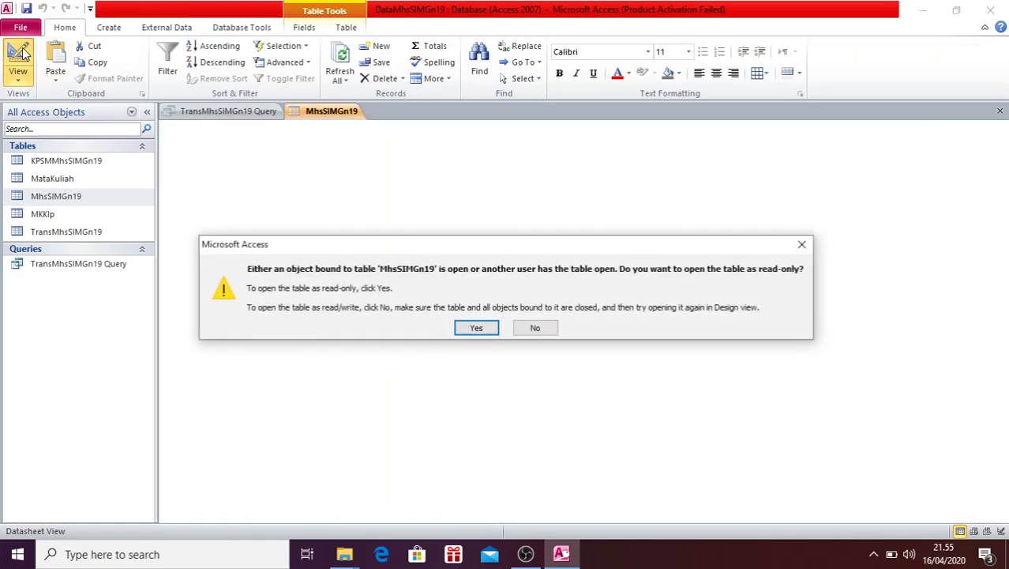
{"action": "left_click", "coordinate": [535, 327]}
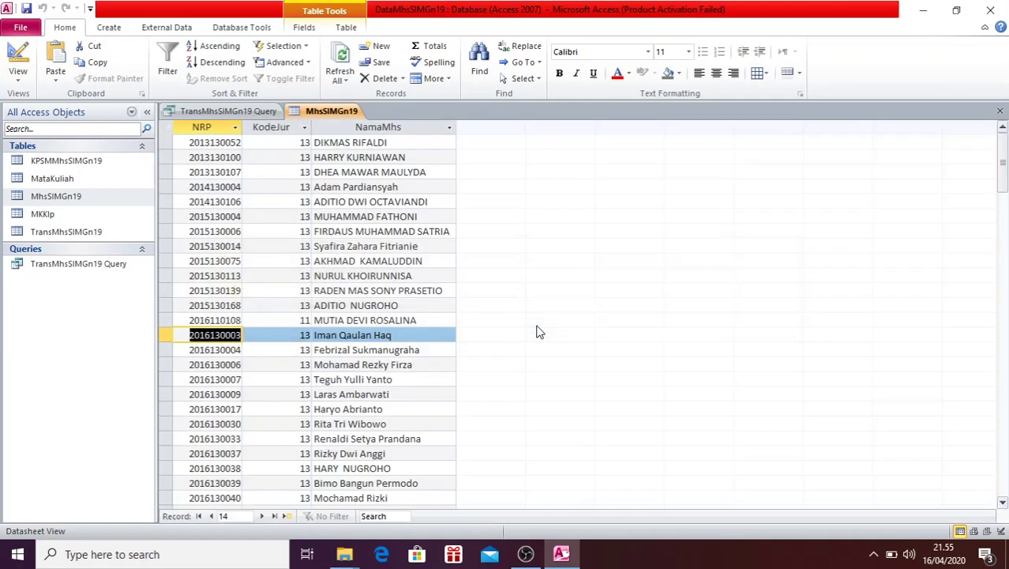
{"action": "left_click", "coordinate": [999, 110]}
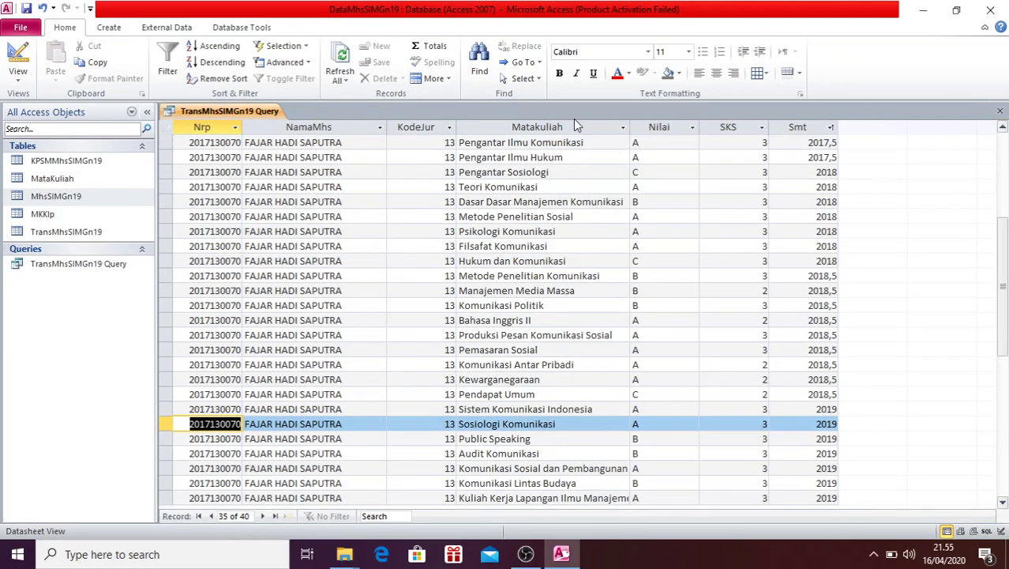
Step: In the query design, paste the copied NRP as an alternative Nrp criterion and run the query
{"action": "left_click", "coordinate": [17, 55]}
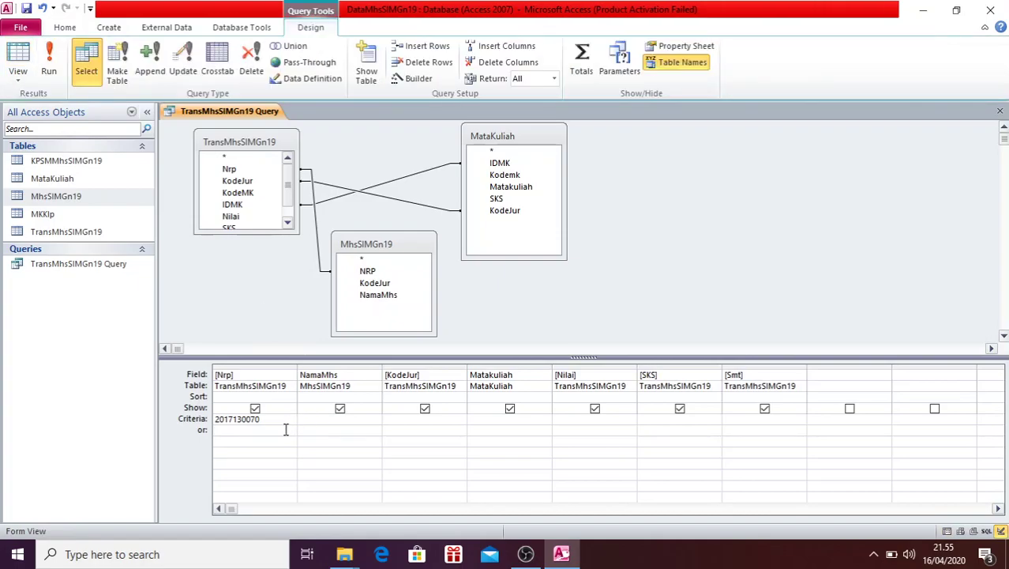
{"action": "key", "text": "ctrl+v"}
{"action": "left_click", "coordinate": [61, 73]}
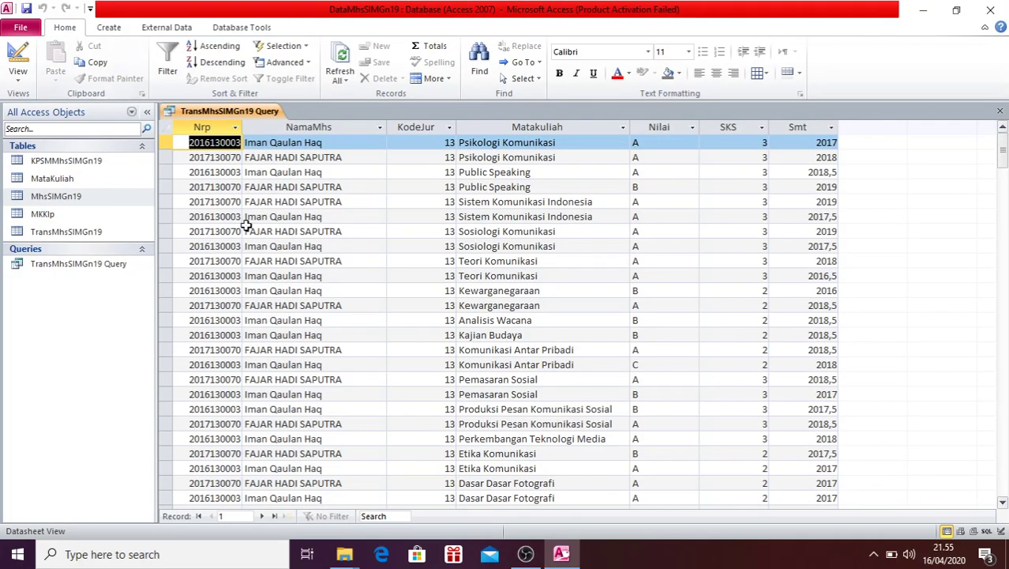
Step: Sort the two-student query results by the Nrp column from smallest to largest
{"action": "left_click", "coordinate": [235, 131]}
{"action": "left_click", "coordinate": [245, 144]}
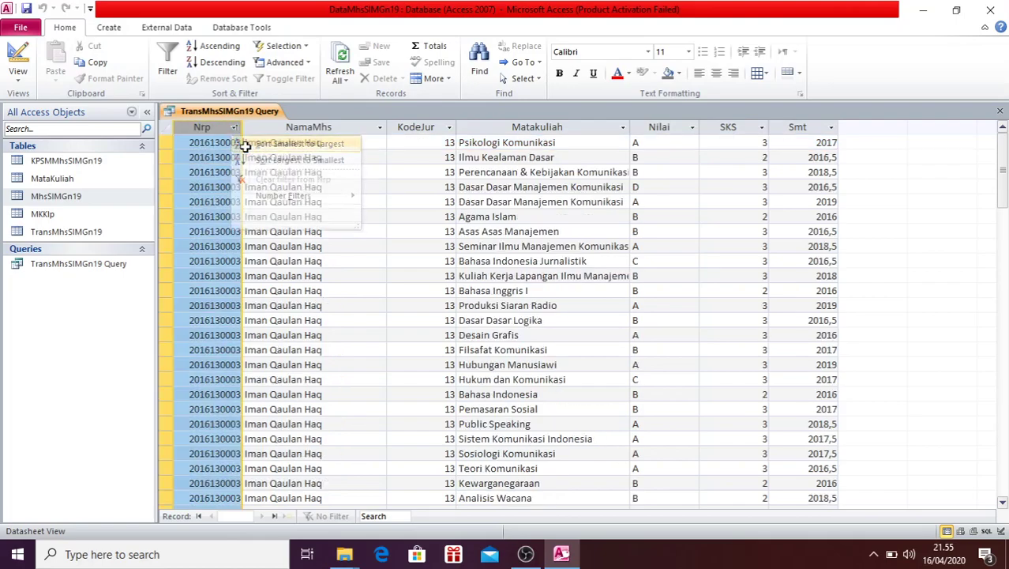
Step: Examine the second record of the sorted results across its fields and stop at its Nilai value
{"action": "left_click", "coordinate": [321, 158]}
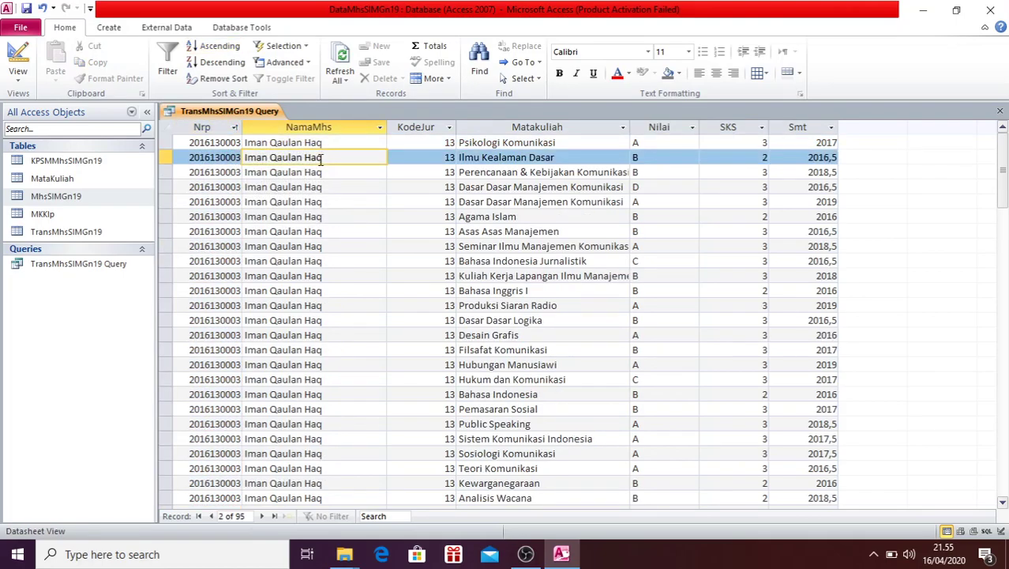
{"action": "key", "text": "Tab"}
{"action": "key", "text": "Tab"}
{"action": "key", "text": "Tab"}
{"action": "key", "text": "Tab"}
{"action": "key", "text": "Tab"}
{"action": "key", "text": "Tab"}
{"action": "key", "text": "Tab"}
{"action": "key", "text": "Tab"}
{"action": "key", "text": "shift+Tab"}
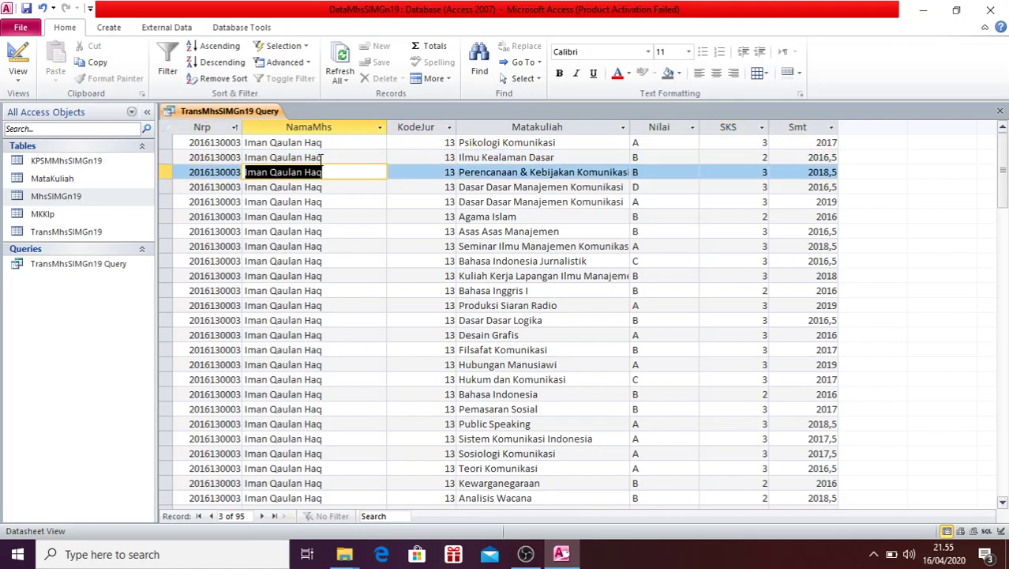
{"action": "key", "text": "shift+Tab"}
{"action": "key", "text": "shift+Tab"}
{"action": "key", "text": "shift+Tab"}
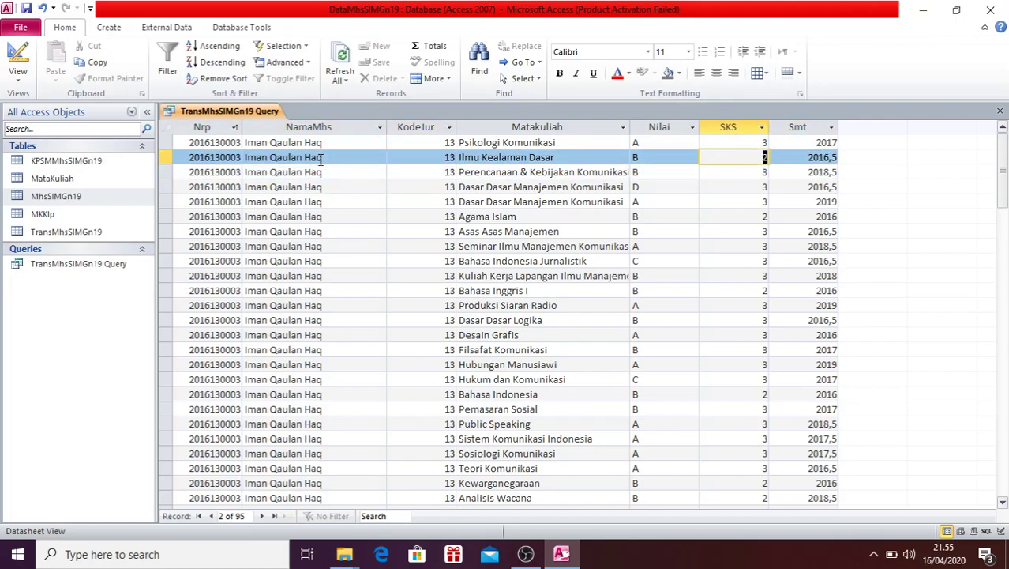
{"action": "key", "text": "shift+Tab"}
Step: Examine the Nilai values down through the first student's courses and into the second student's records
{"action": "key", "text": "Down"}
{"action": "key", "text": "Down"}
{"action": "key", "text": "Down"}
{"action": "key", "text": "Down"}
{"action": "key", "text": "Down"}
{"action": "key", "text": "Down"}
{"action": "key", "text": "Down"}
{"action": "key", "text": "Down"}
{"action": "key", "text": "Down"}
{"action": "key", "text": "Down"}
{"action": "key", "text": "Down"}
{"action": "key", "text": "Down"}
{"action": "key", "text": "Down"}
{"action": "key", "text": "Down"}
{"action": "key", "text": "Down"}
{"action": "key", "text": "Down"}
{"action": "key", "text": "Down"}
{"action": "key", "text": "Down"}
{"action": "key", "text": "Down"}
{"action": "key", "text": "Down"}
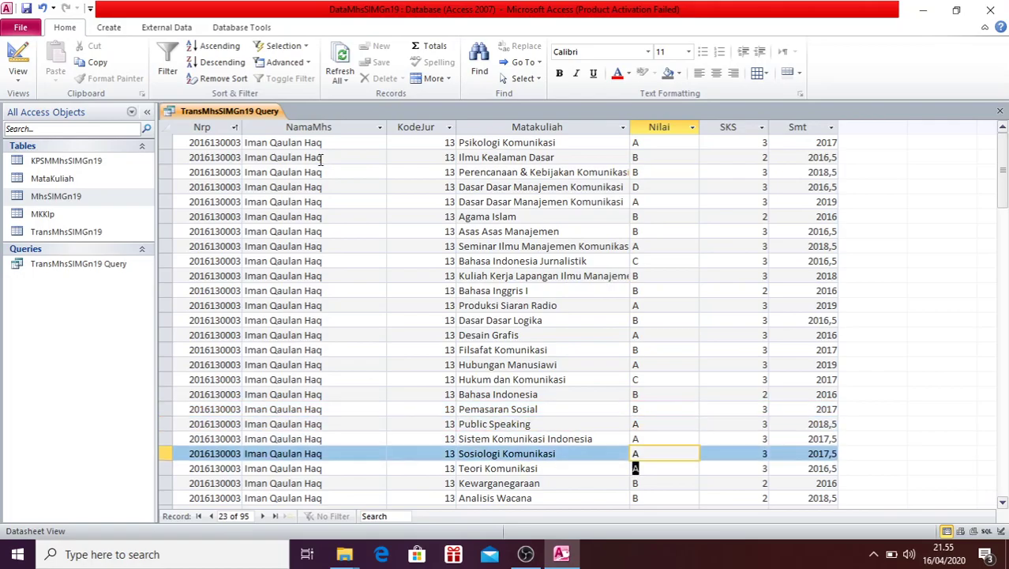
{"action": "key", "text": "Down"}
{"action": "key", "text": "Down"}
{"action": "key", "text": "Down"}
{"action": "key", "text": "Down"}
{"action": "key", "text": "Down"}
{"action": "key", "text": "Down"}
{"action": "key", "text": "Down"}
{"action": "key", "text": "Down"}
{"action": "key", "text": "Down"}
{"action": "key", "text": "Down"}
{"action": "key", "text": "Down"}
{"action": "key", "text": "Down"}
{"action": "key", "text": "Down"}
{"action": "key", "text": "Down"}
{"action": "key", "text": "Down"}
{"action": "key", "text": "Down"}
{"action": "key", "text": "Down"}
{"action": "key", "text": "Down"}
{"action": "key", "text": "Down"}
{"action": "key", "text": "Down"}
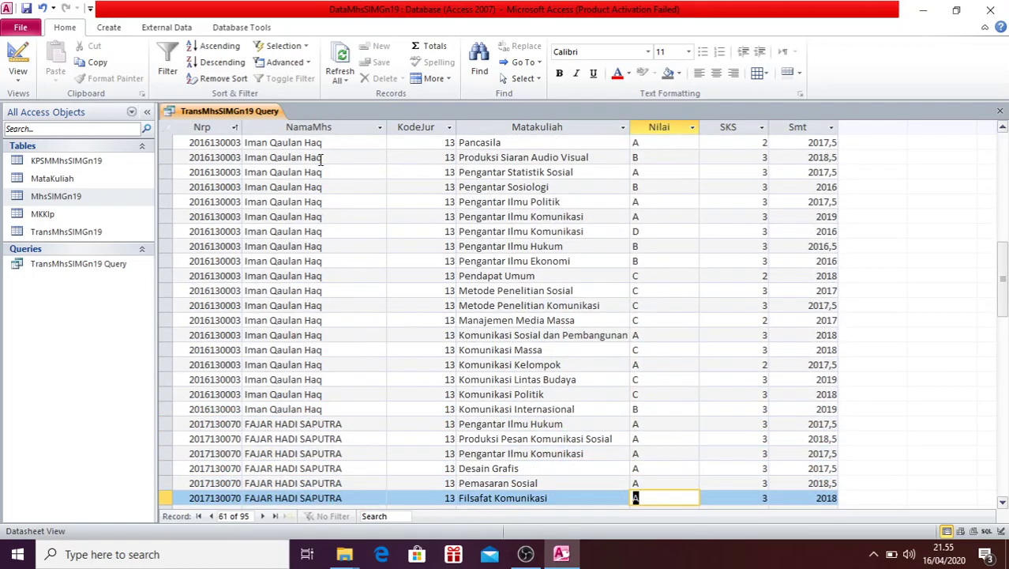
Step: Examine the Nilai values back up through the first student's courses, as far as Hubungan Manusiawi
{"action": "key", "text": "Up"}
{"action": "key", "text": "Up"}
{"action": "key", "text": "Up"}
{"action": "key", "text": "Up"}
{"action": "key", "text": "Up"}
{"action": "key", "text": "Up"}
{"action": "key", "text": "Up"}
{"action": "key", "text": "Up"}
{"action": "key", "text": "Up"}
{"action": "key", "text": "Up"}
{"action": "key", "text": "Up"}
{"action": "key", "text": "Up"}
{"action": "key", "text": "Up"}
{"action": "key", "text": "Up"}
{"action": "key", "text": "Up"}
{"action": "key", "text": "Up"}
{"action": "key", "text": "Up"}
{"action": "key", "text": "Up"}
{"action": "key", "text": "Up"}
{"action": "key", "text": "Up"}
{"action": "key", "text": "Up"}
{"action": "key", "text": "Up"}
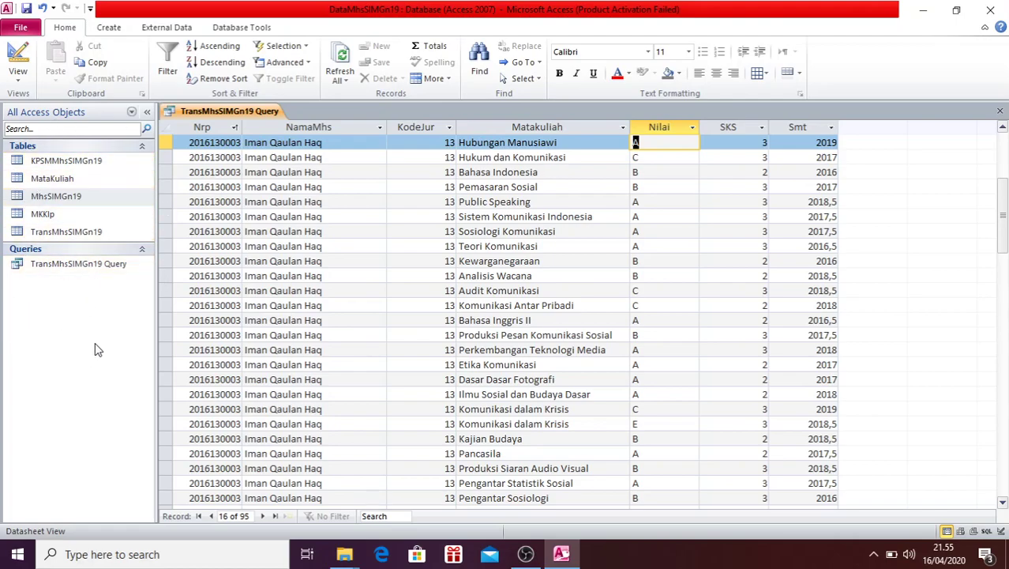
Step: Close the TransMhsSIMGn19 Query without saving its design changes
{"action": "left_click", "coordinate": [136, 114]}
{"action": "left_click", "coordinate": [133, 112]}
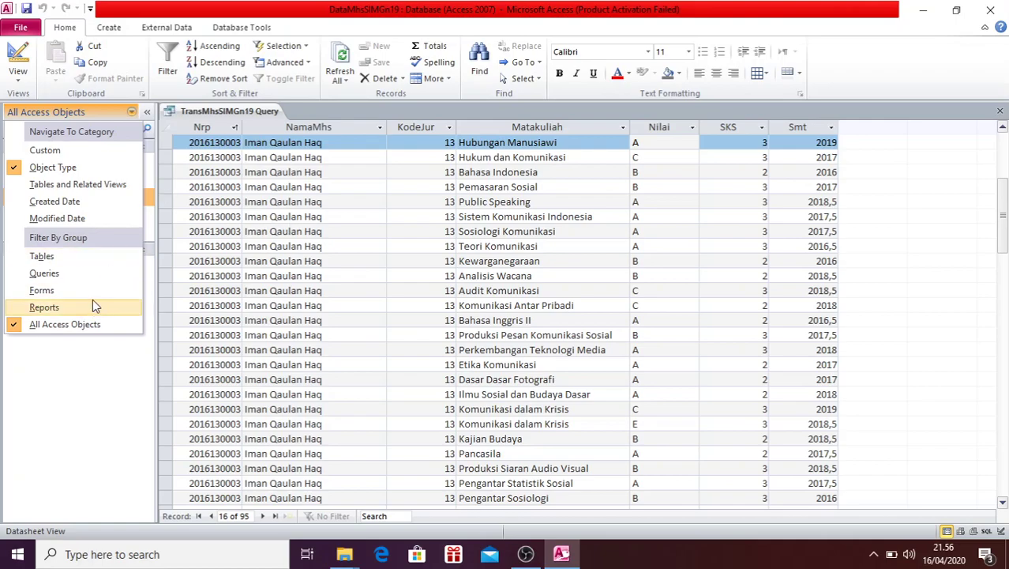
{"action": "left_click", "coordinate": [1000, 113]}
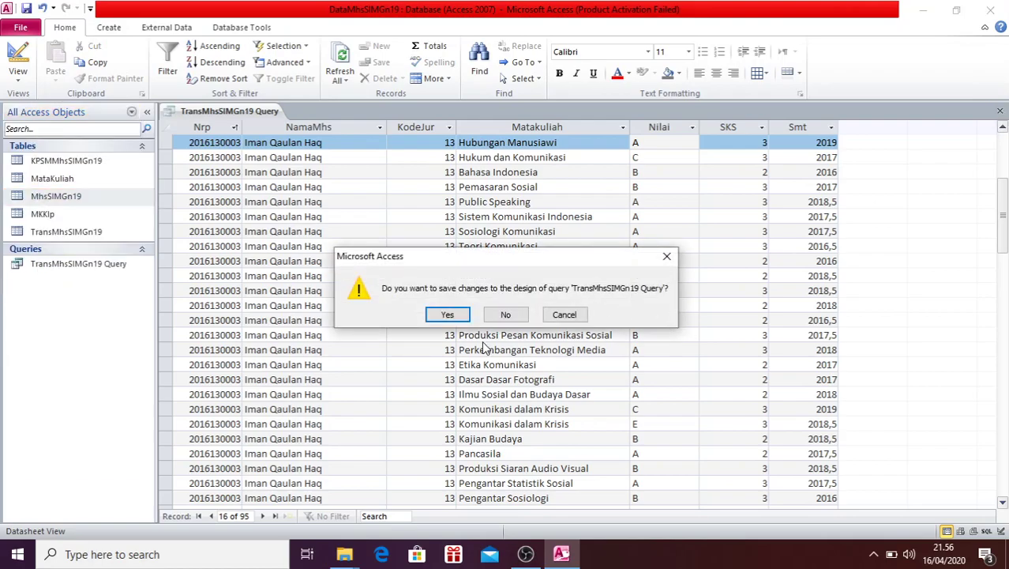
{"action": "left_click", "coordinate": [509, 319]}
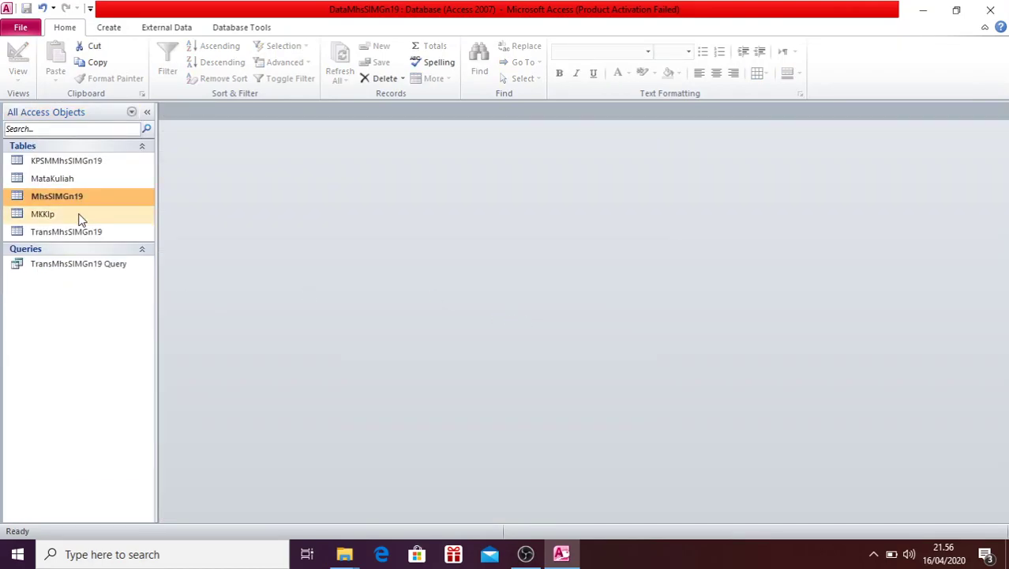
{"action": "left_click", "coordinate": [110, 34]}
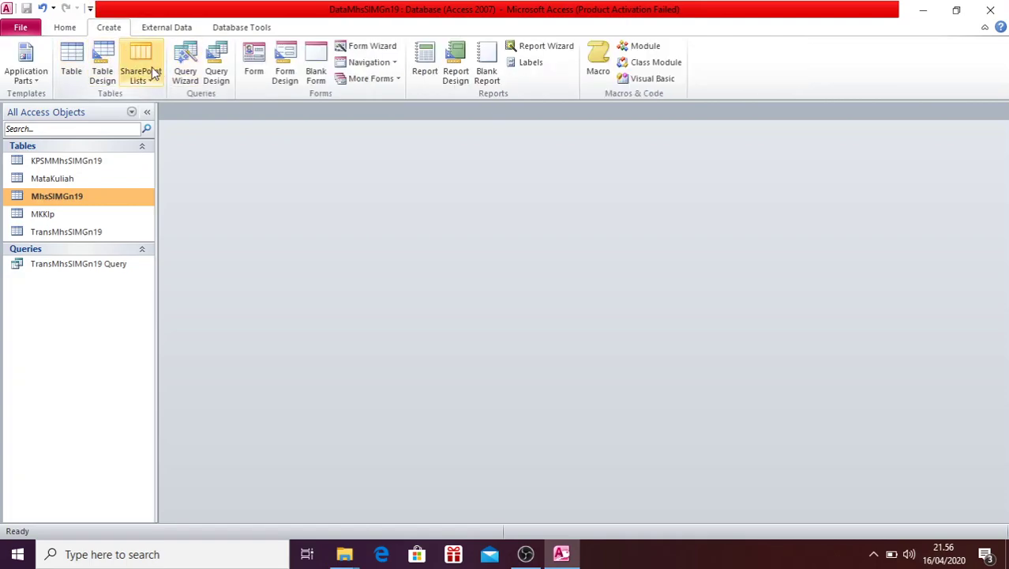
{"action": "left_click", "coordinate": [186, 70]}
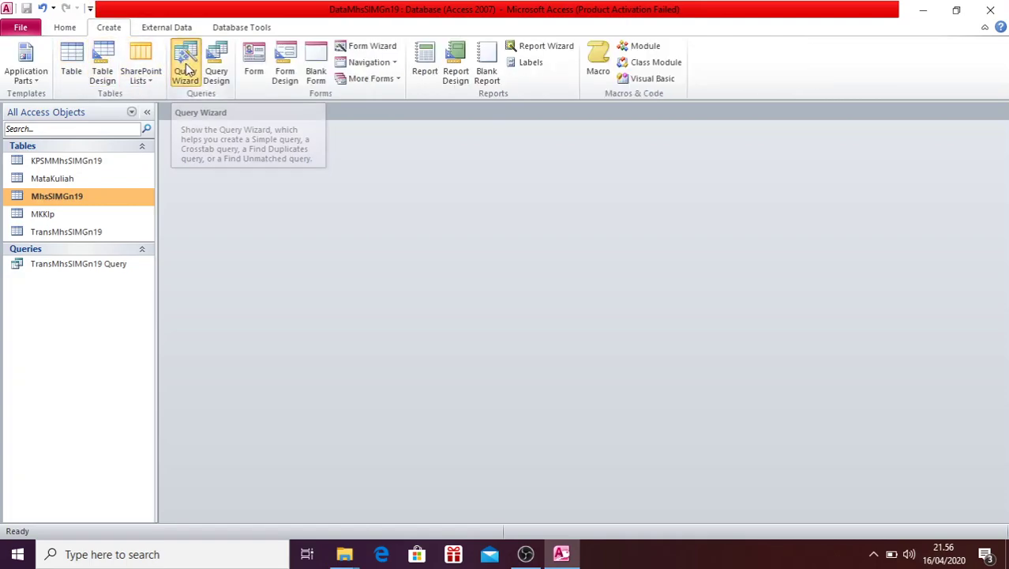
{"action": "left_click", "coordinate": [641, 350]}
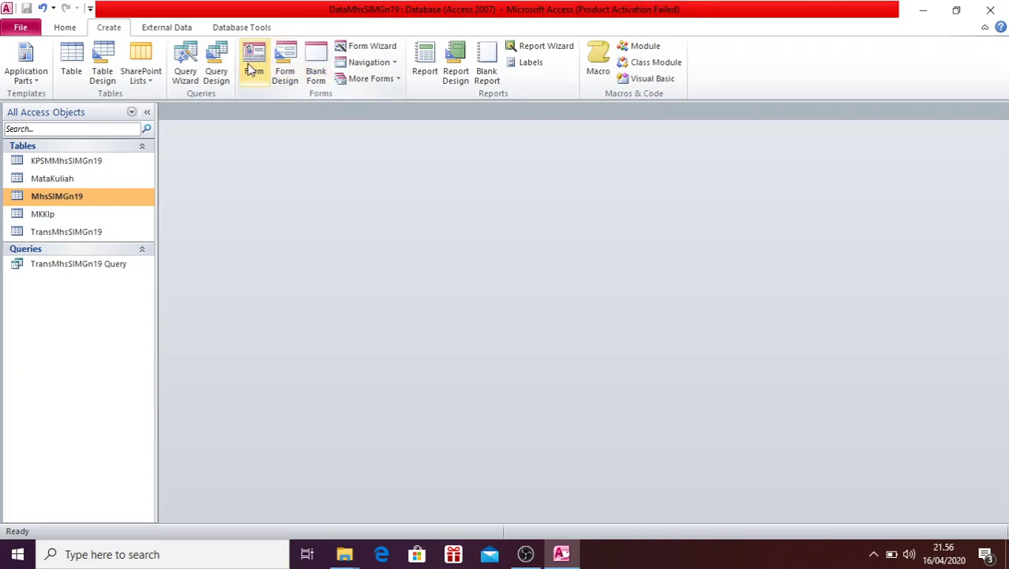
{"action": "left_click", "coordinate": [290, 68]}
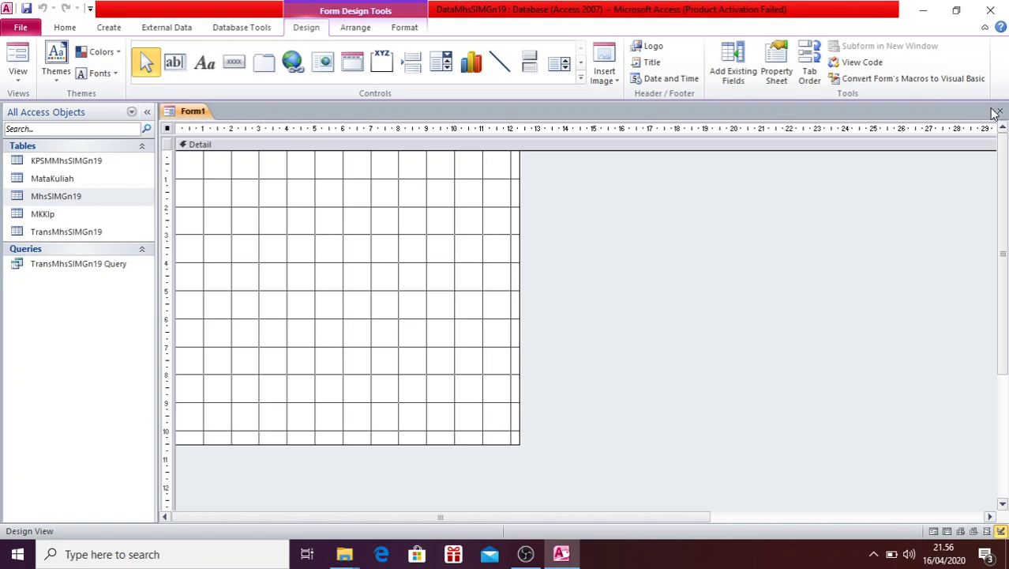
{"action": "left_click", "coordinate": [997, 112]}
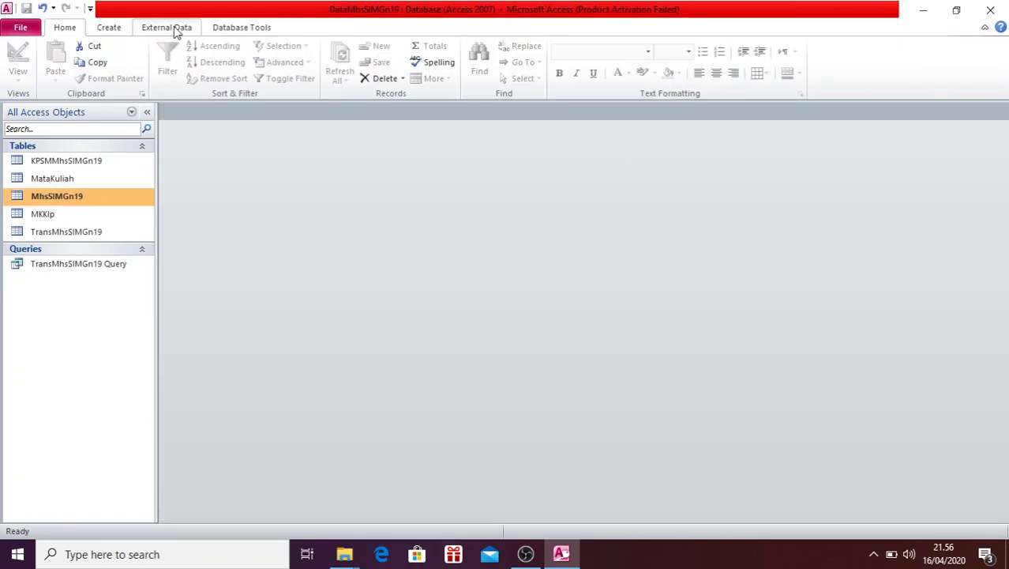
Step: Start a new form with the Form Wizard, including all fields of the MhsSIMGn19 table, and continue to the layout choice
{"action": "left_click", "coordinate": [119, 32]}
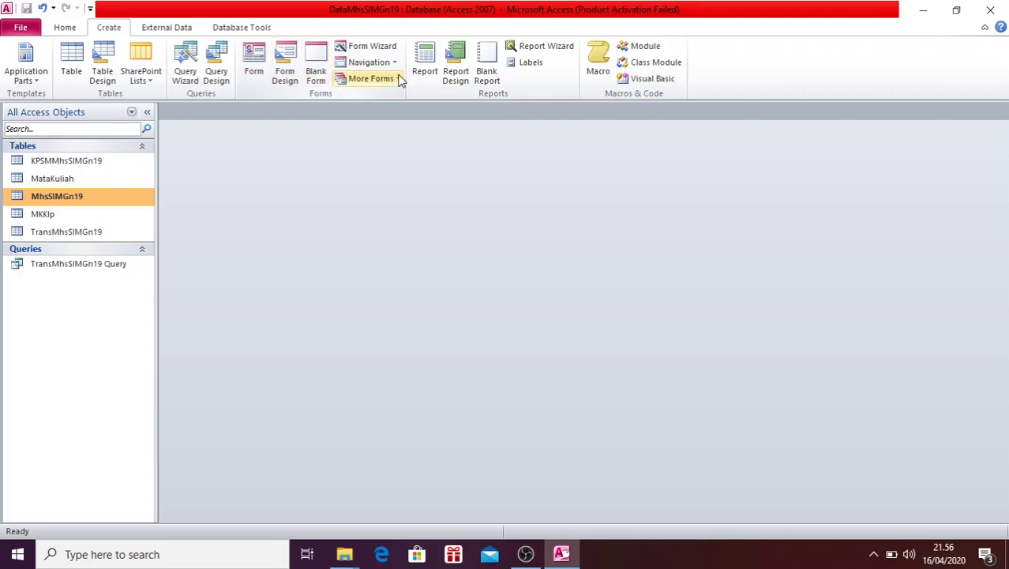
{"action": "left_click", "coordinate": [381, 49]}
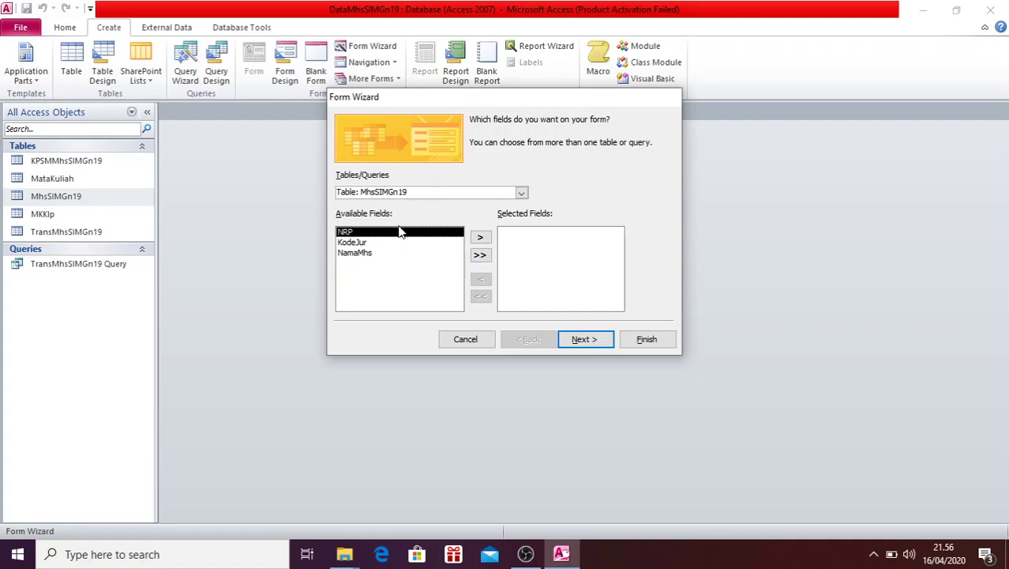
{"action": "left_click", "coordinate": [480, 255]}
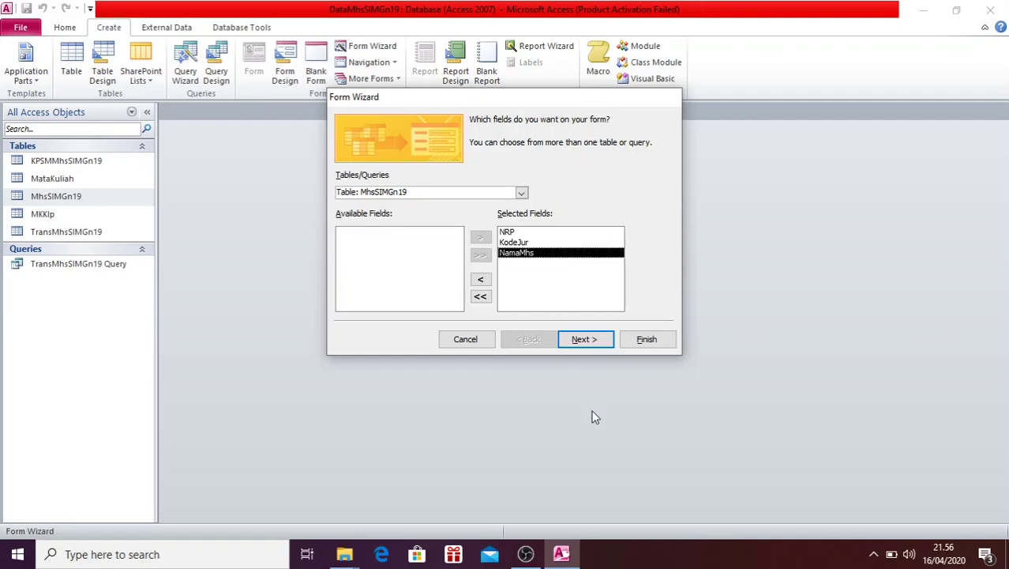
{"action": "left_click", "coordinate": [583, 339]}
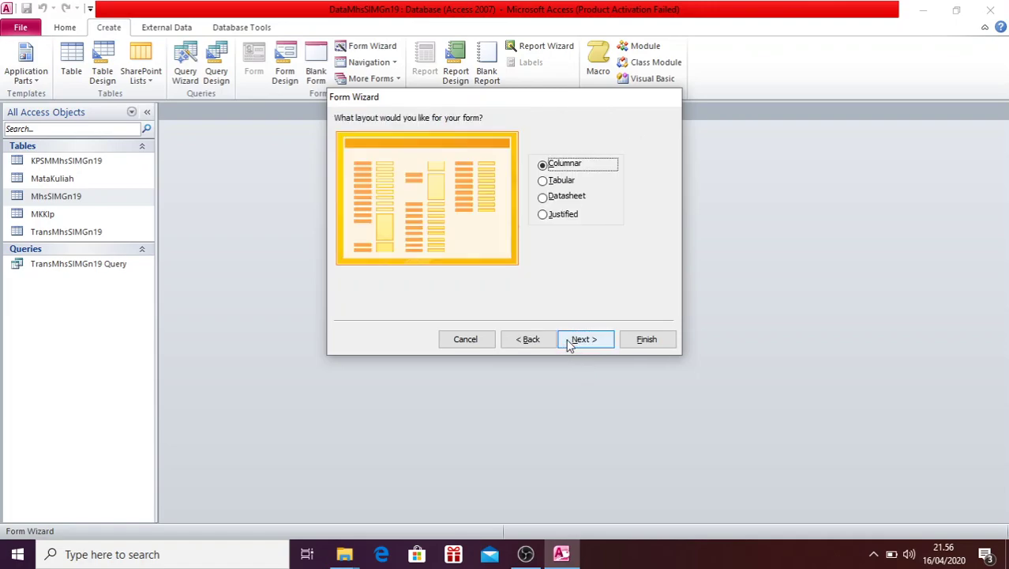
Step: Choose the Justified layout and finish the MhsSIMGn19 form with the option to modify its design
{"action": "left_click", "coordinate": [548, 181]}
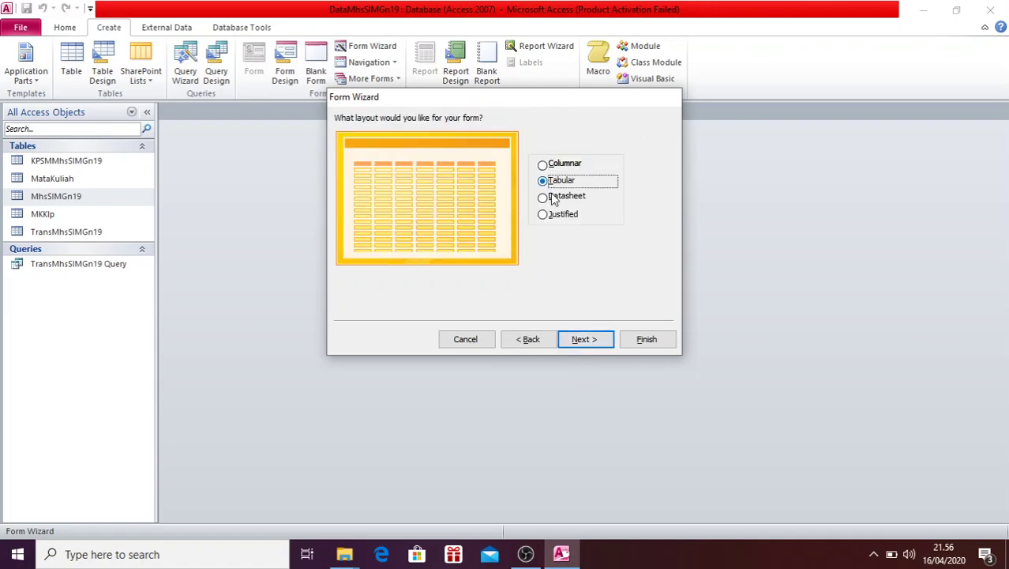
{"action": "left_click", "coordinate": [554, 201]}
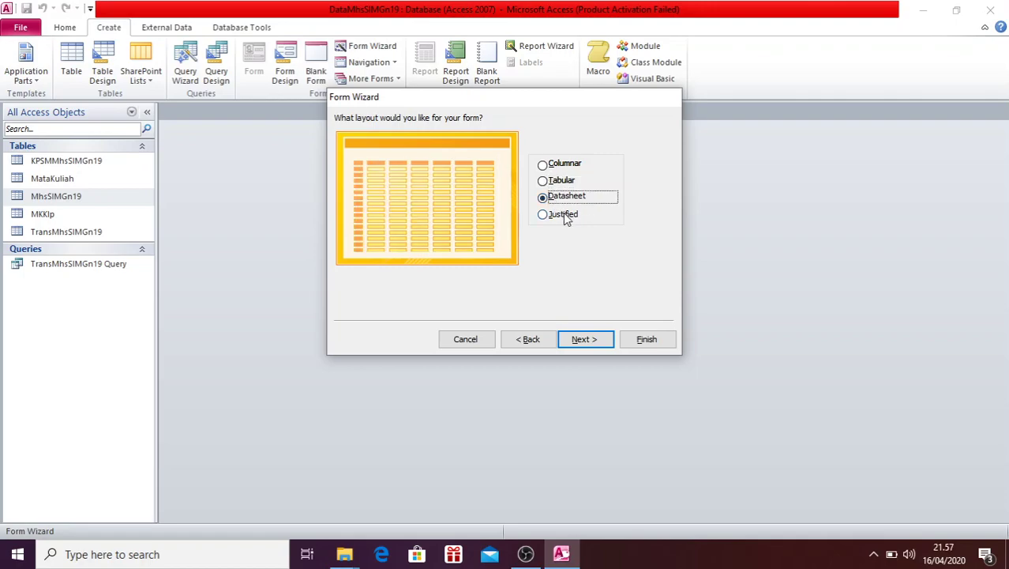
{"action": "left_click", "coordinate": [565, 220]}
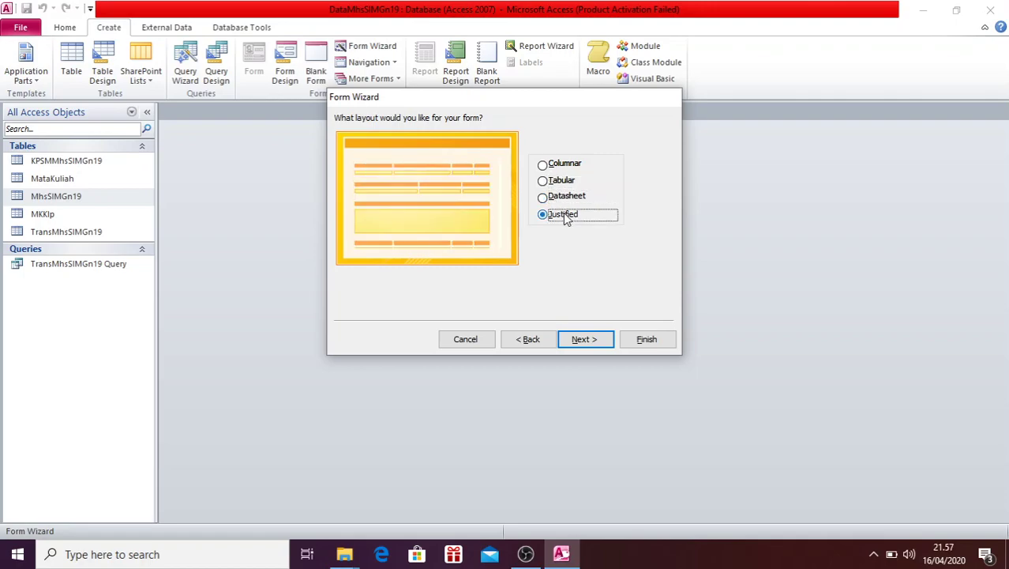
{"action": "left_click", "coordinate": [585, 339]}
{"action": "left_click", "coordinate": [542, 259]}
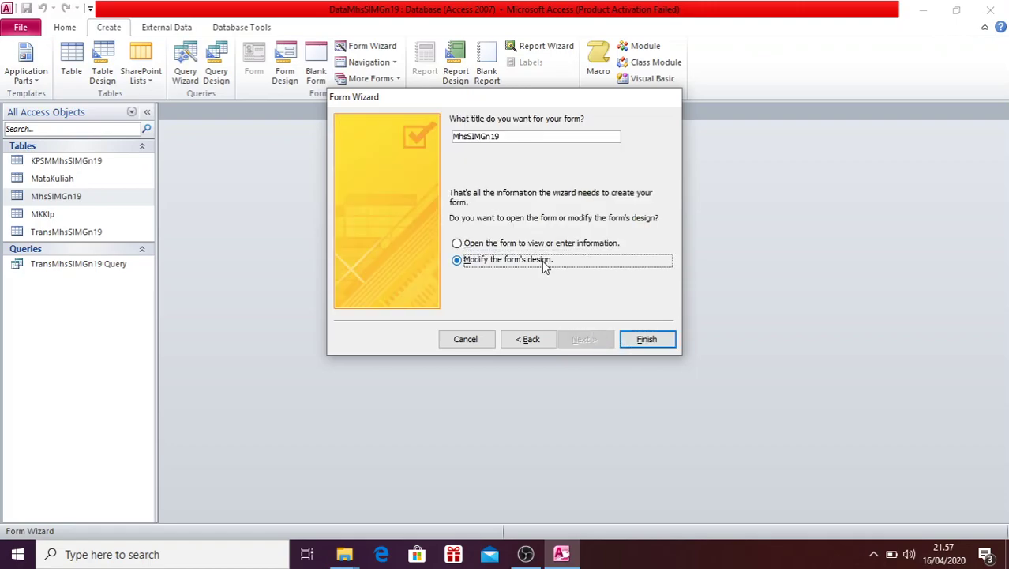
{"action": "left_click", "coordinate": [645, 340]}
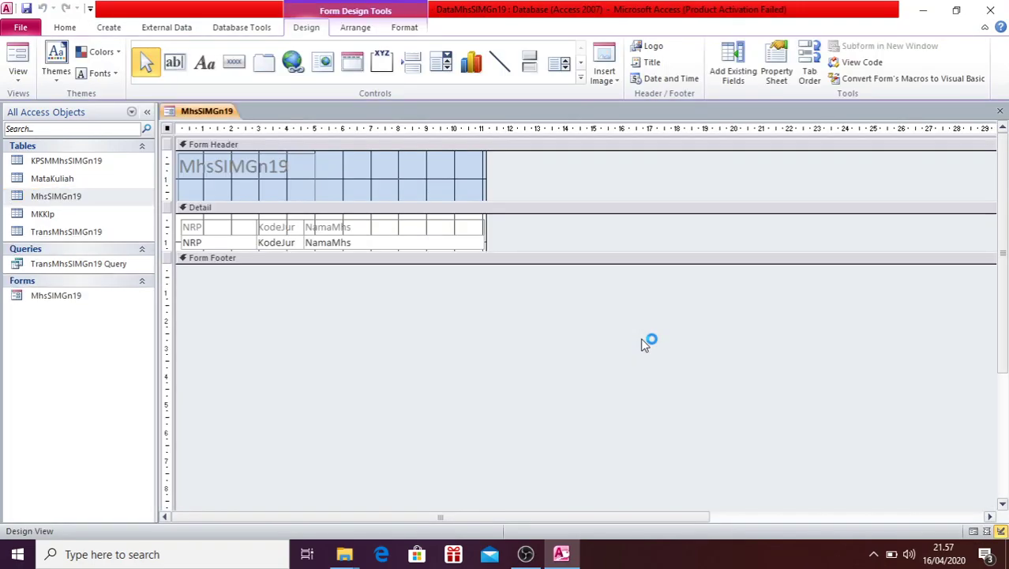
Step: Extend the form's Detail section to about 7 cm high and place the KodeJur label and text box side by side below NRP
{"action": "left_click_drag", "start_coordinate": [446, 252], "coordinate": [490, 411]}
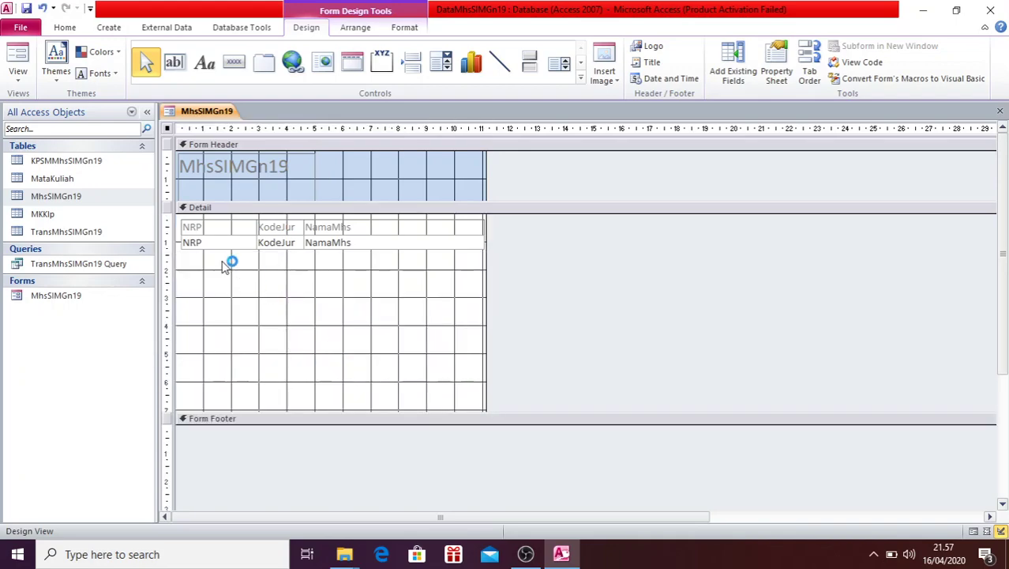
{"action": "left_click", "coordinate": [281, 229]}
{"action": "left_click_drag", "start_coordinate": [255, 222], "coordinate": [187, 280]}
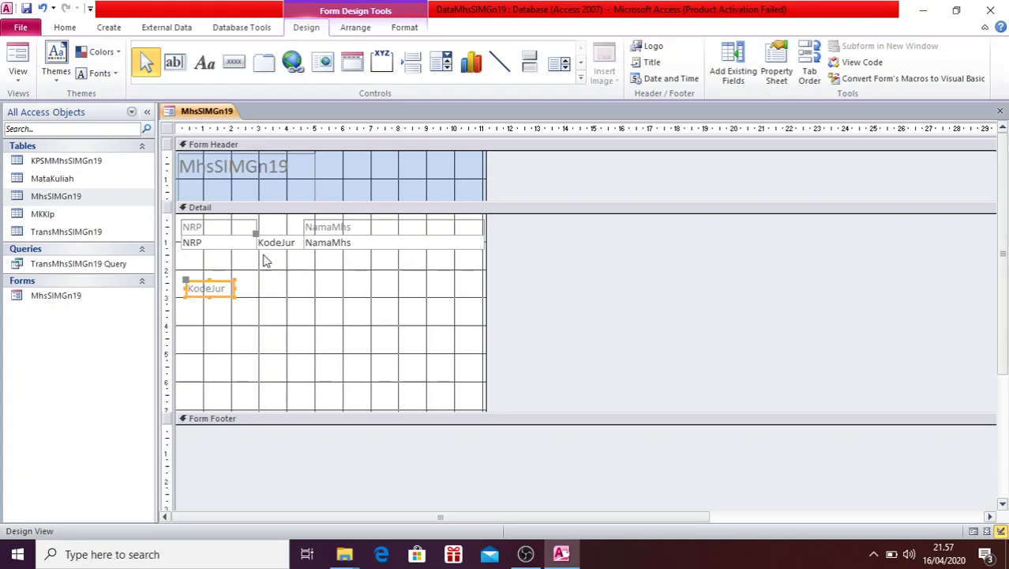
{"action": "left_click_drag", "start_coordinate": [256, 233], "coordinate": [237, 278]}
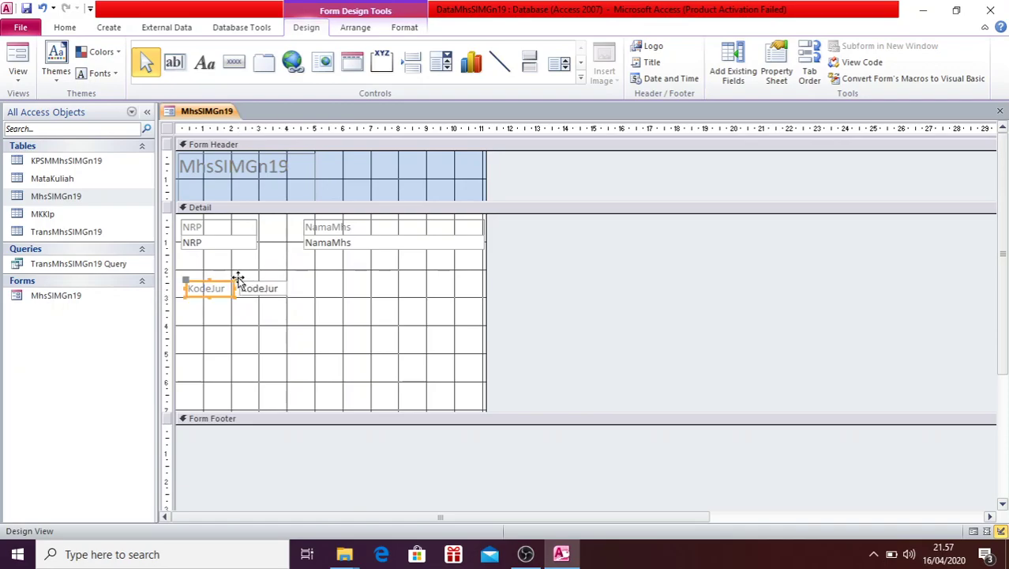
Step: Move the NamaMhs label under KodeJur and fit it to its text, with the NamaMhs text box placed clear of it near the section's lower edge
{"action": "left_click", "coordinate": [334, 231]}
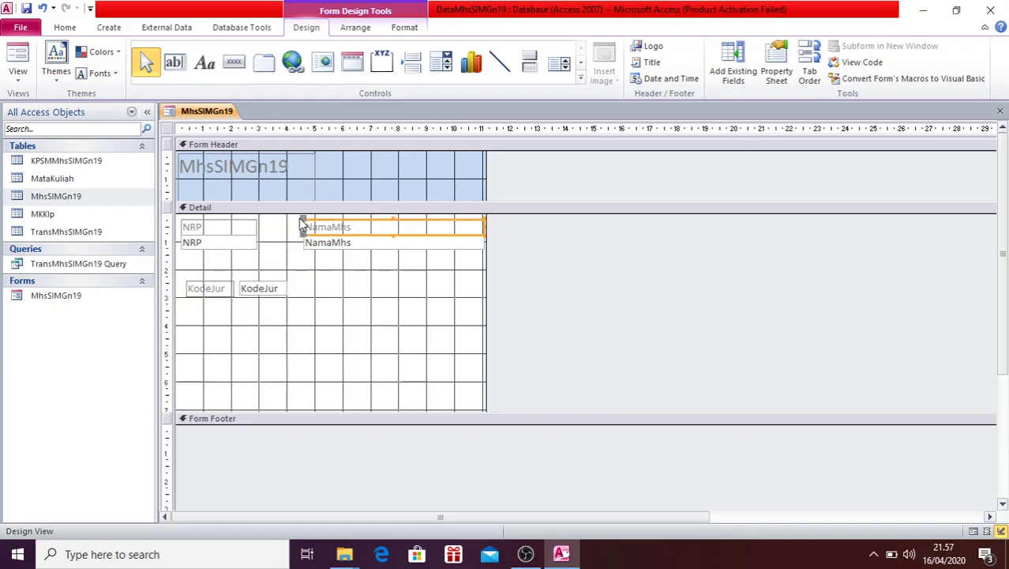
{"action": "left_click_drag", "start_coordinate": [305, 221], "coordinate": [182, 307]}
{"action": "left_click_drag", "start_coordinate": [304, 234], "coordinate": [338, 311]}
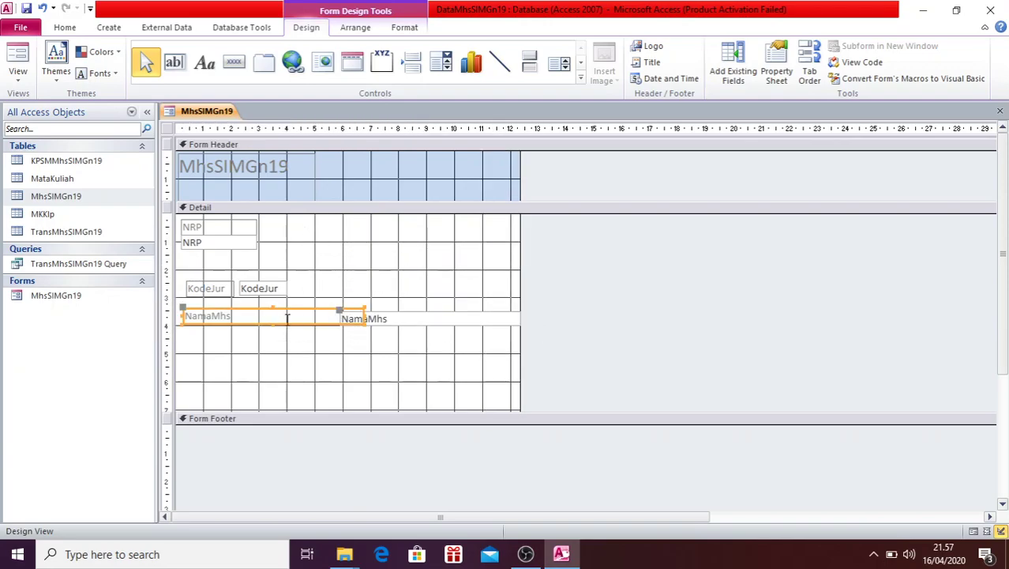
{"action": "left_click", "coordinate": [264, 314]}
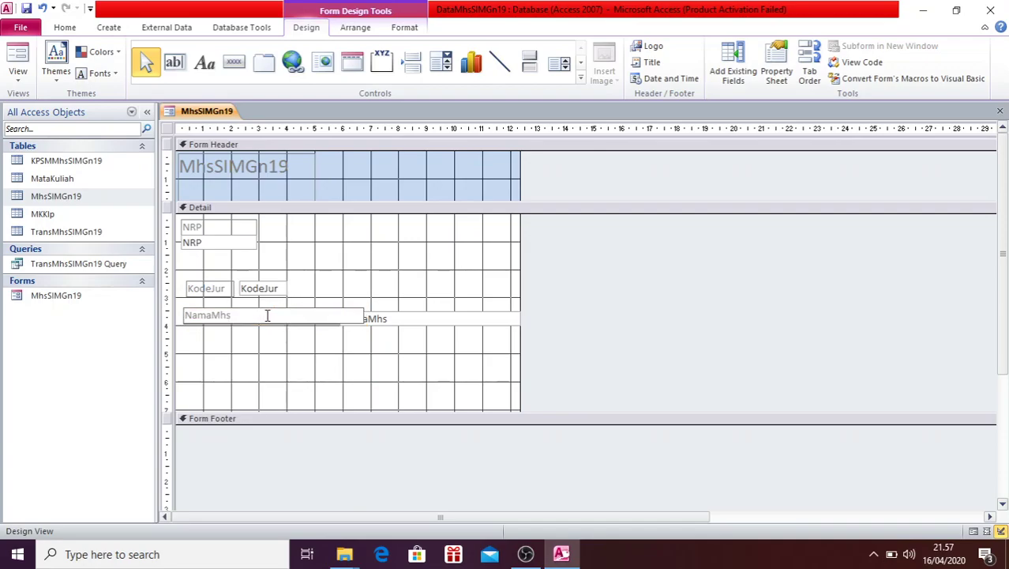
{"action": "left_click", "coordinate": [379, 320]}
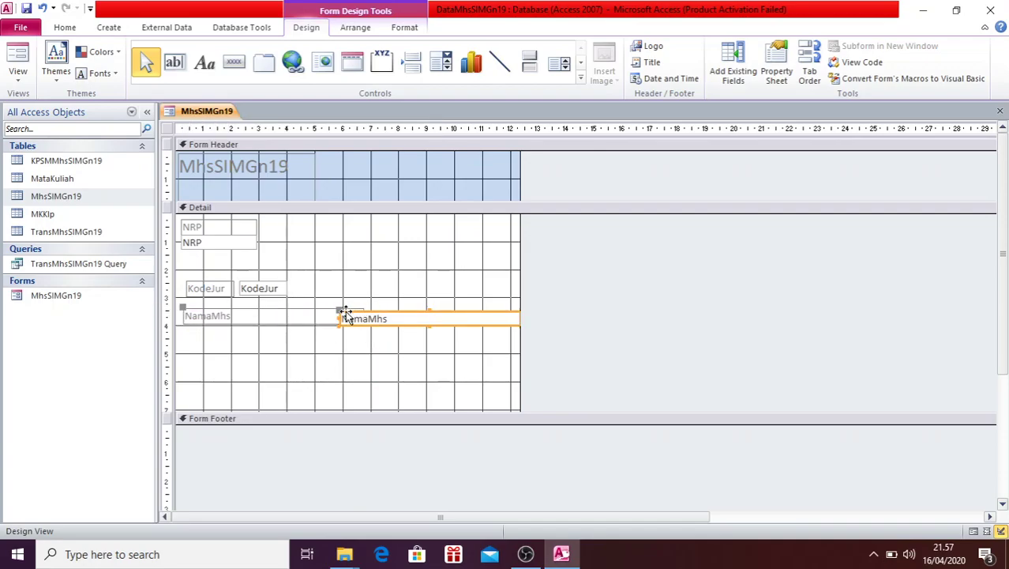
{"action": "left_click_drag", "start_coordinate": [338, 308], "coordinate": [335, 377]}
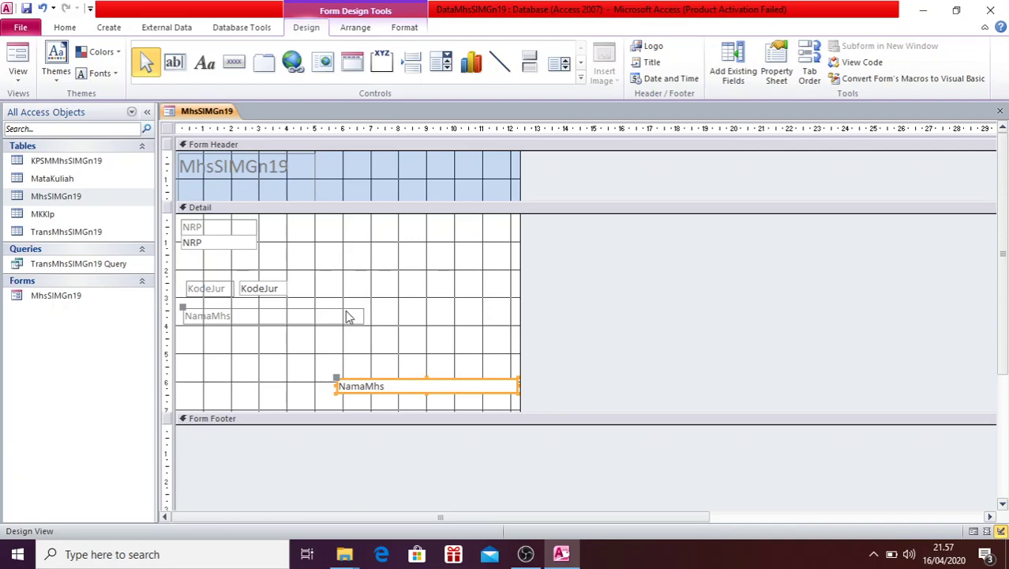
{"action": "left_click", "coordinate": [271, 320]}
{"action": "double_click", "coordinate": [362, 315]}
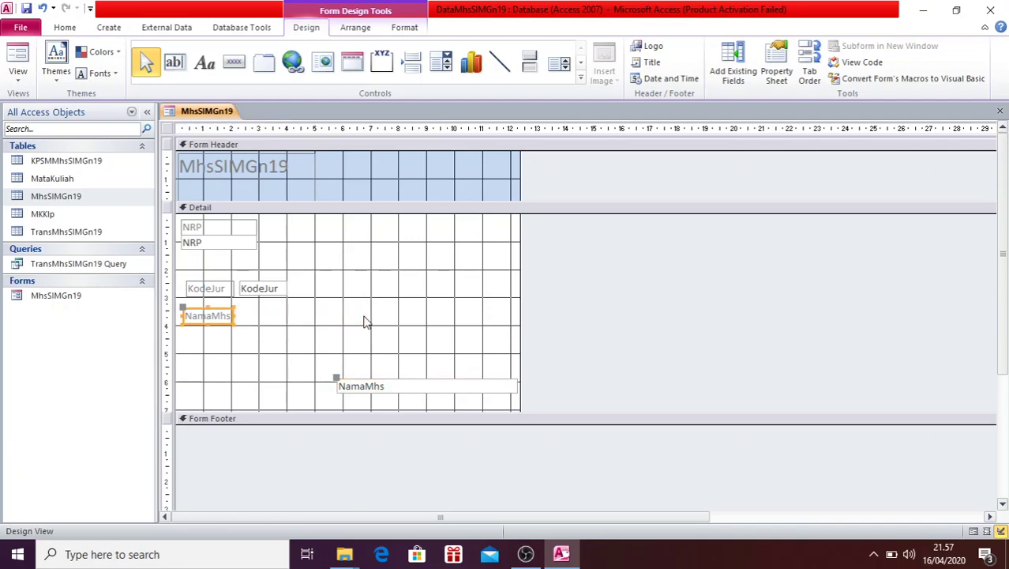
Step: Move the NRP text box to the right of the NRP label
{"action": "left_click", "coordinate": [230, 246]}
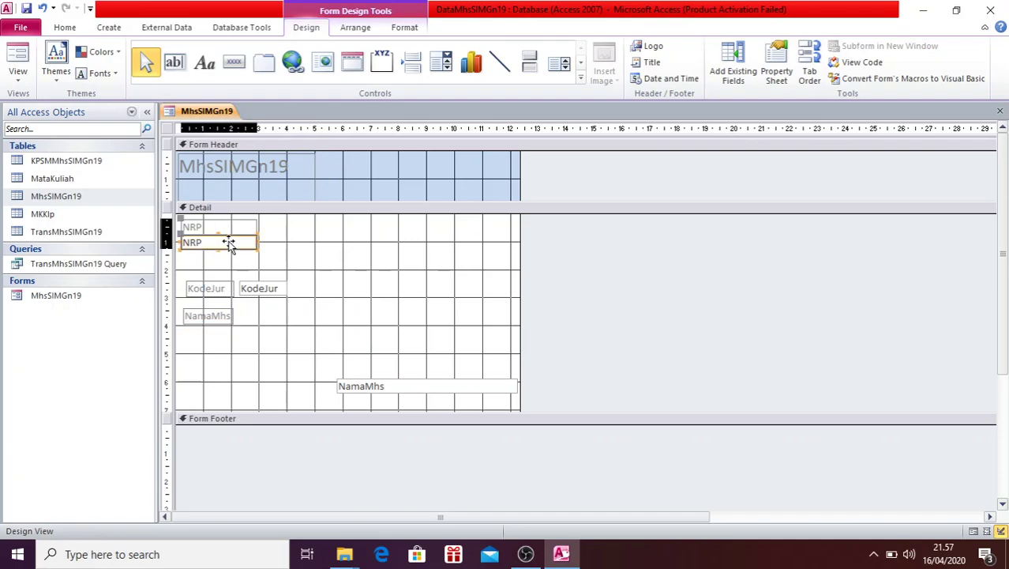
{"action": "left_click_drag", "start_coordinate": [180, 234], "coordinate": [271, 221]}
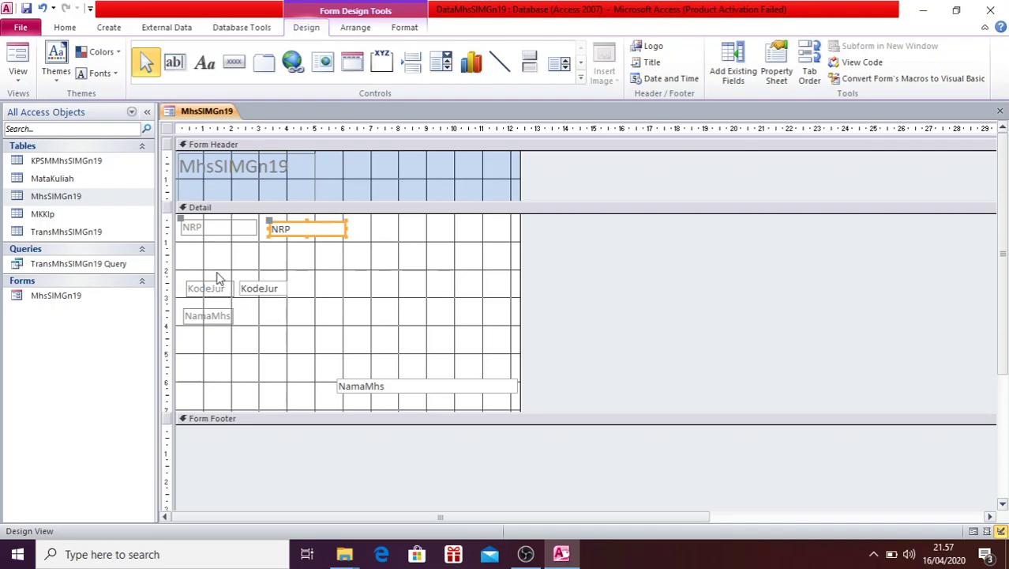
Step: Nudge the KodeJur and NamaMhs controls up beneath the NRP row and place the NamaMhs text box beside its label
{"action": "left_click_drag", "start_coordinate": [160, 275], "coordinate": [169, 337]}
{"action": "key", "text": "Up"}
{"action": "key", "text": "Up"}
{"action": "key", "text": "Up"}
{"action": "key", "text": "Up"}
{"action": "key", "text": "Up"}
{"action": "key", "text": "Up"}
{"action": "key", "text": "Up"}
{"action": "key", "text": "Up"}
{"action": "key", "text": "Up"}
{"action": "key", "text": "Up"}
{"action": "key", "text": "Up"}
{"action": "key", "text": "Up"}
{"action": "key", "text": "Up"}
{"action": "key", "text": "Up"}
{"action": "key", "text": "Up"}
{"action": "key", "text": "Up"}
{"action": "key", "text": "Up"}
{"action": "key", "text": "Up"}
{"action": "key", "text": "Up"}
{"action": "key", "text": "Up"}
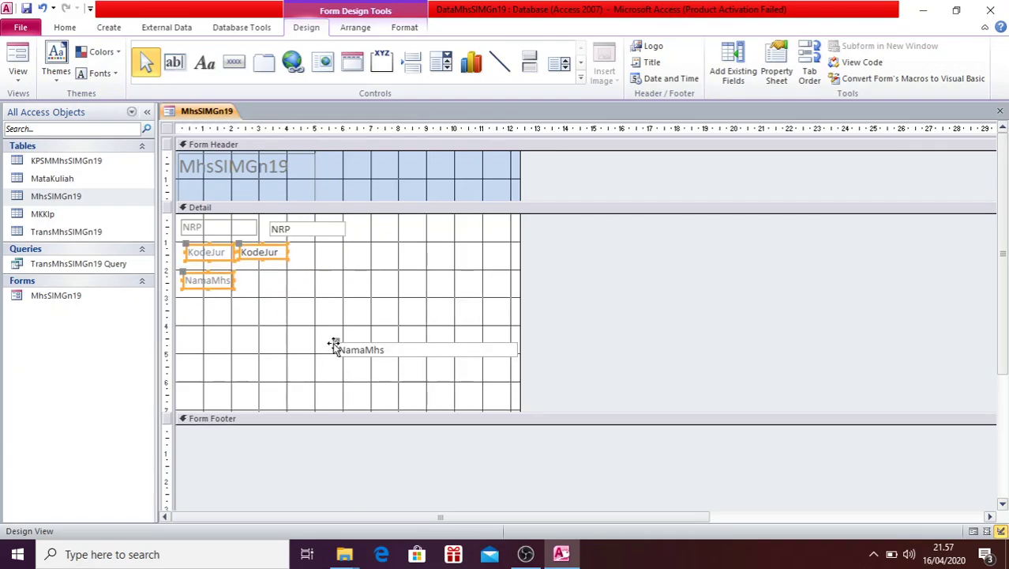
{"action": "left_click_drag", "start_coordinate": [334, 344], "coordinate": [260, 272]}
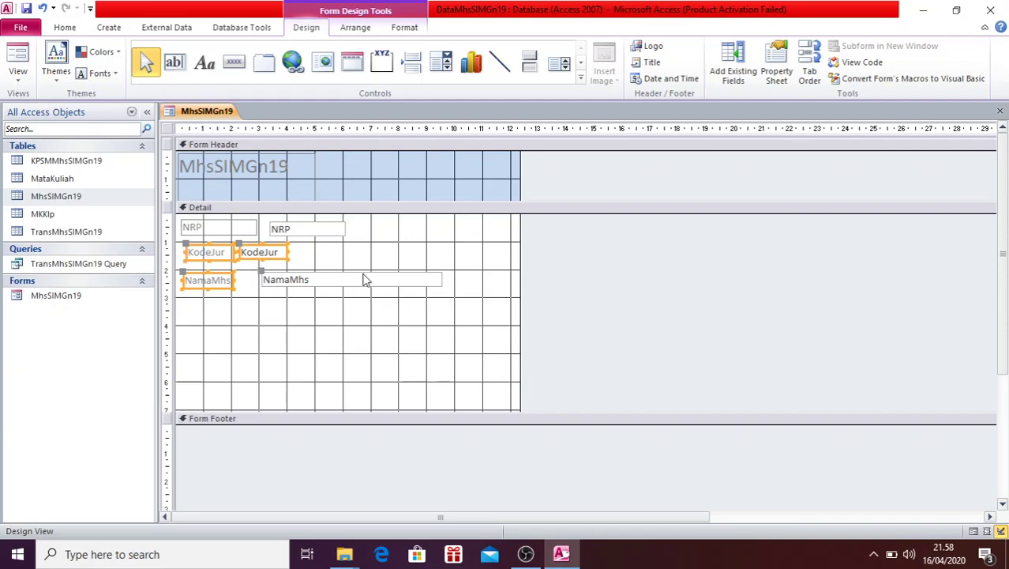
{"action": "left_click", "coordinate": [270, 320]}
{"action": "left_click_drag", "start_coordinate": [169, 223], "coordinate": [171, 322]}
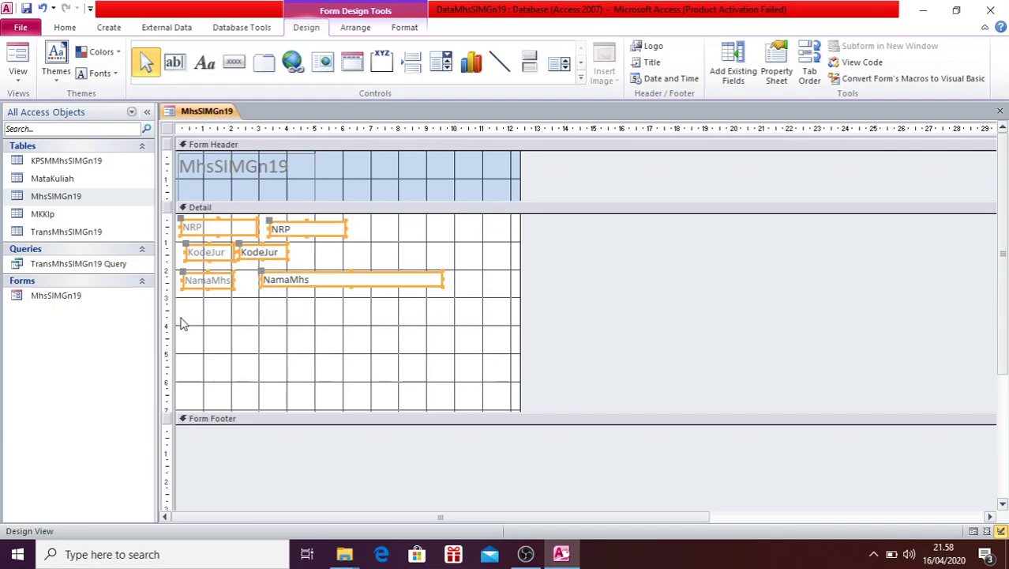
{"action": "left_click", "coordinate": [77, 30]}
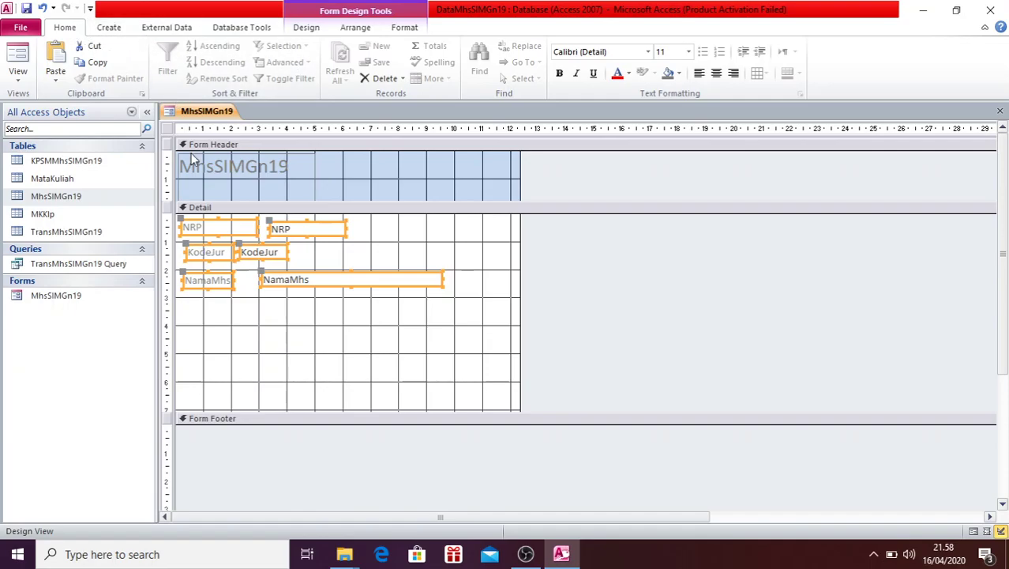
{"action": "left_click", "coordinate": [315, 336]}
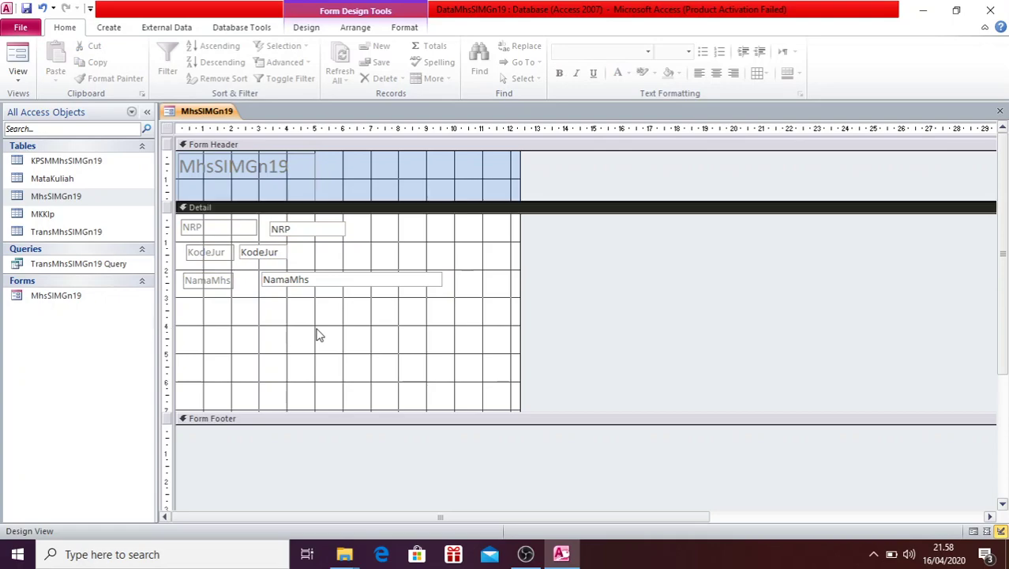
Step: Set the font size of all labels and text boxes in the Detail section to 14 and fit the controls to the larger text
{"action": "left_click", "coordinate": [297, 230]}
{"action": "left_click", "coordinate": [297, 229]}
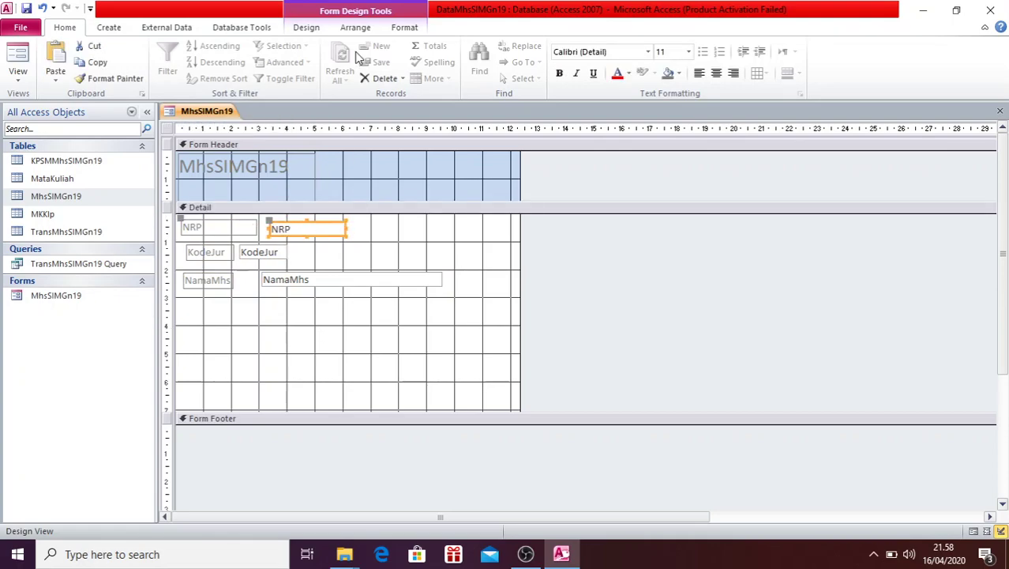
{"action": "left_click", "coordinate": [395, 33]}
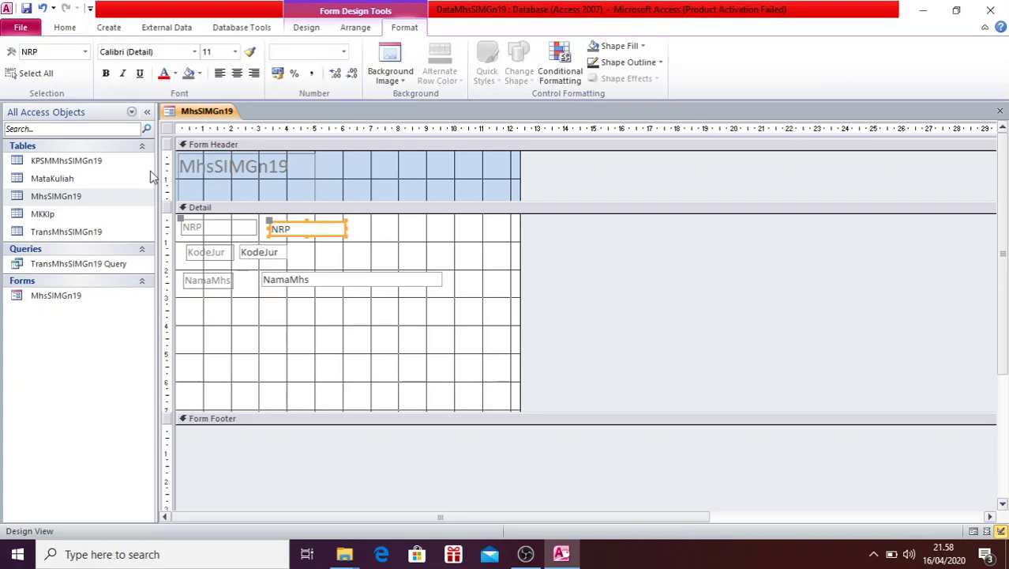
{"action": "left_click_drag", "start_coordinate": [165, 223], "coordinate": [165, 299]}
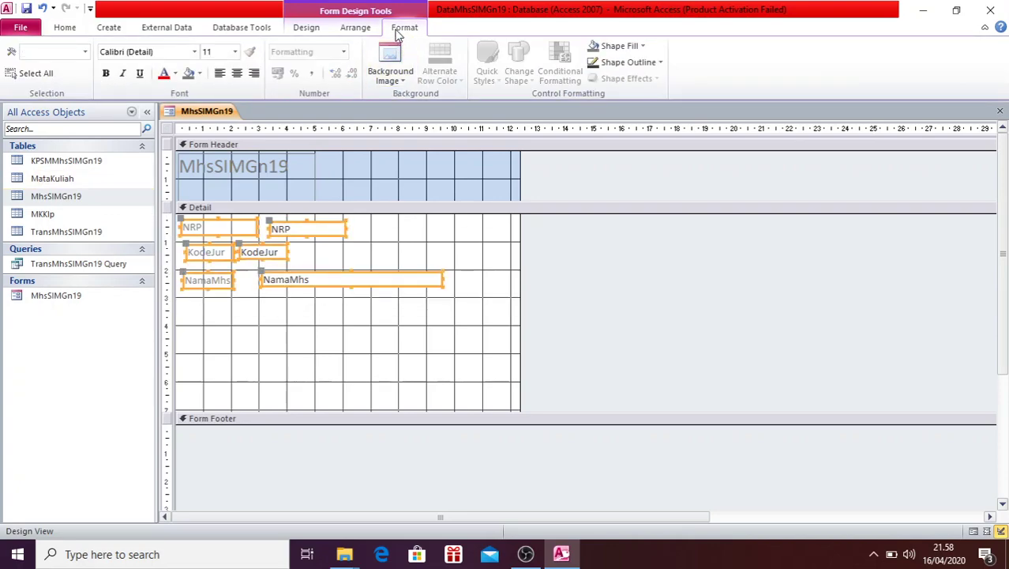
{"action": "left_click", "coordinate": [236, 52]}
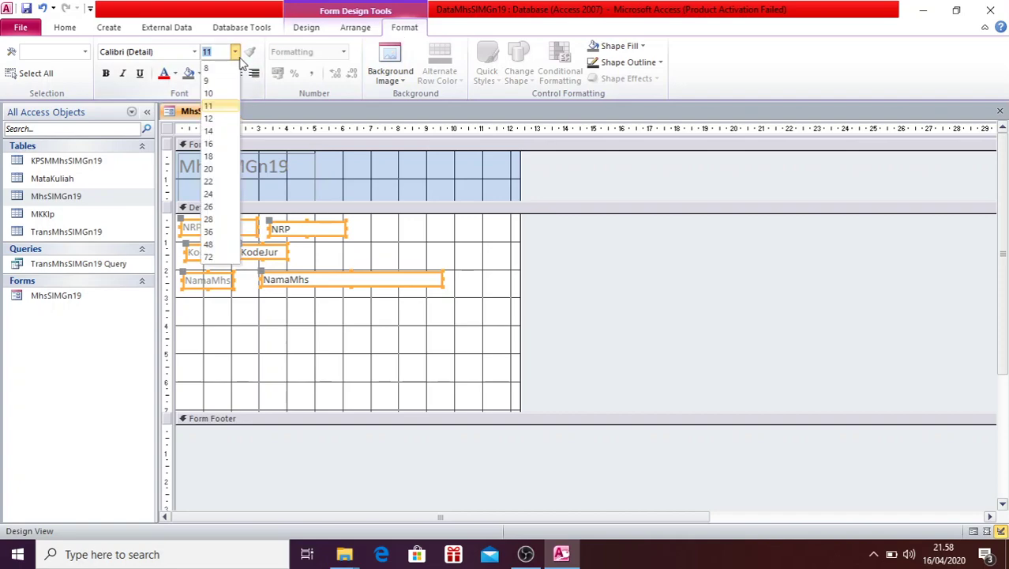
{"action": "left_click", "coordinate": [209, 131]}
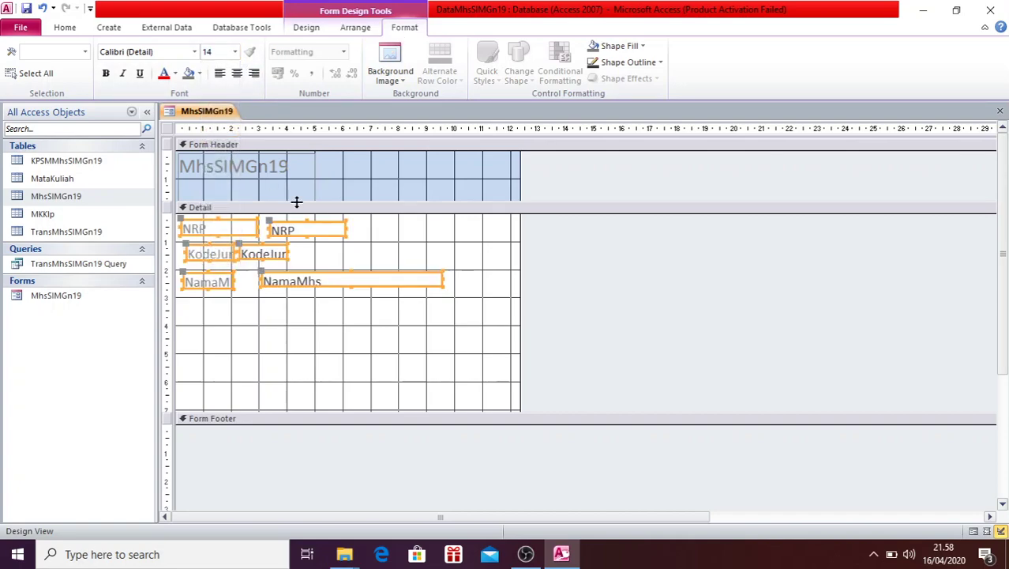
{"action": "double_click", "coordinate": [346, 231]}
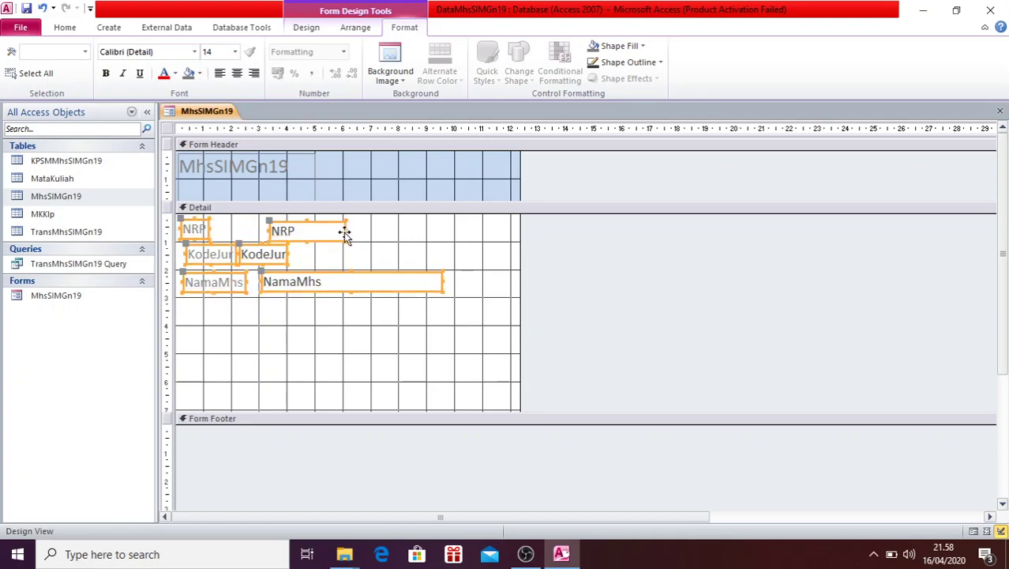
{"action": "left_click", "coordinate": [241, 236]}
{"action": "right_click", "coordinate": [241, 237]}
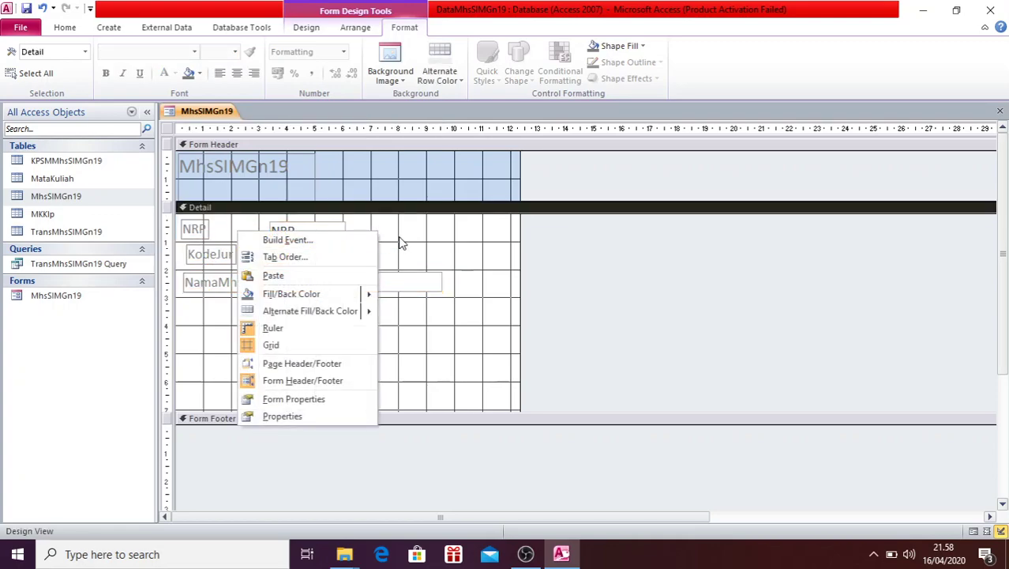
{"action": "left_click", "coordinate": [429, 236]}
Step: Line up the KodeJur and NamaMhs text boxes with the left edge of the NRP text box above them
{"action": "left_click_drag", "start_coordinate": [258, 225], "coordinate": [327, 298]}
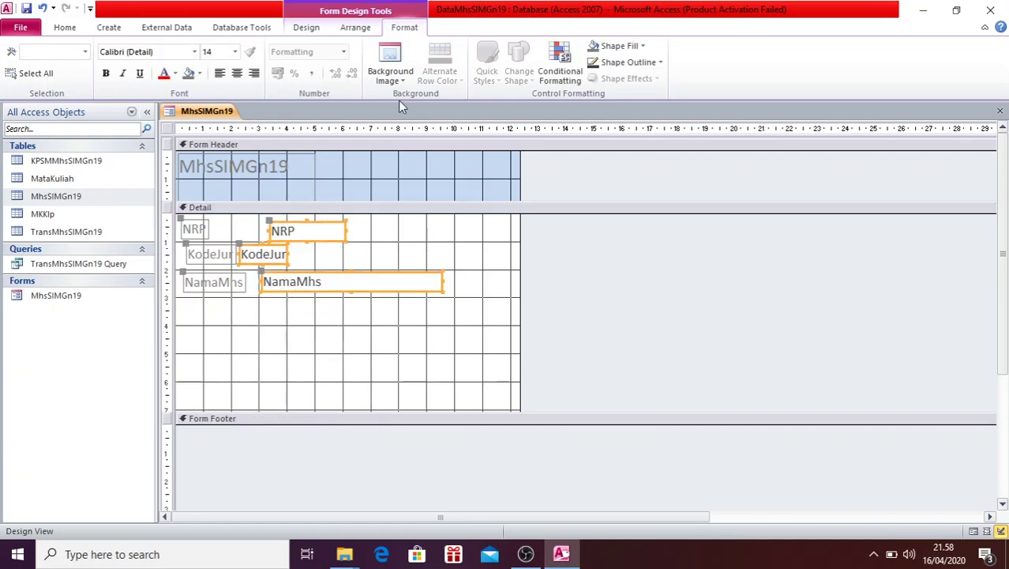
{"action": "left_click", "coordinate": [354, 28]}
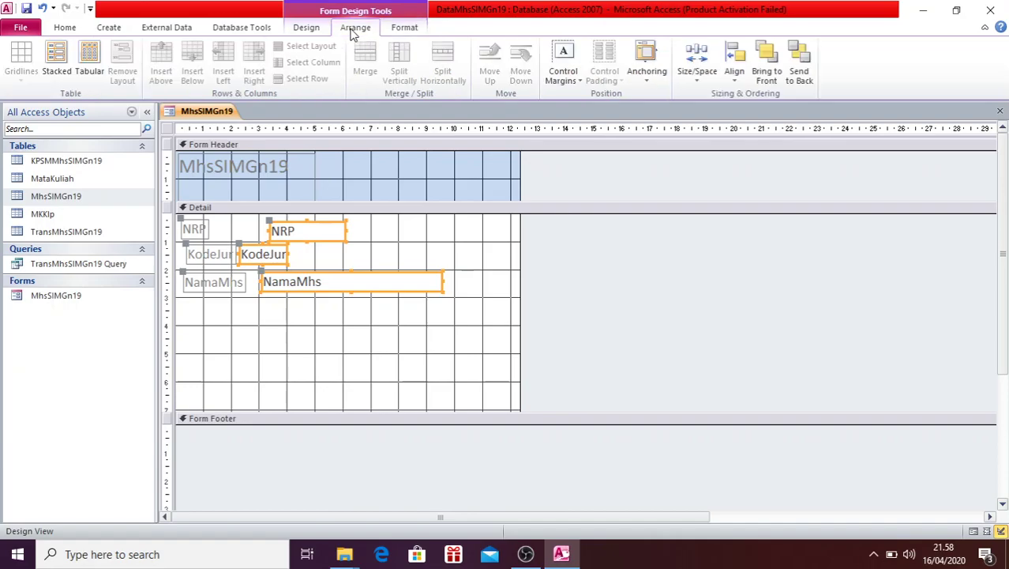
{"action": "left_click", "coordinate": [397, 29]}
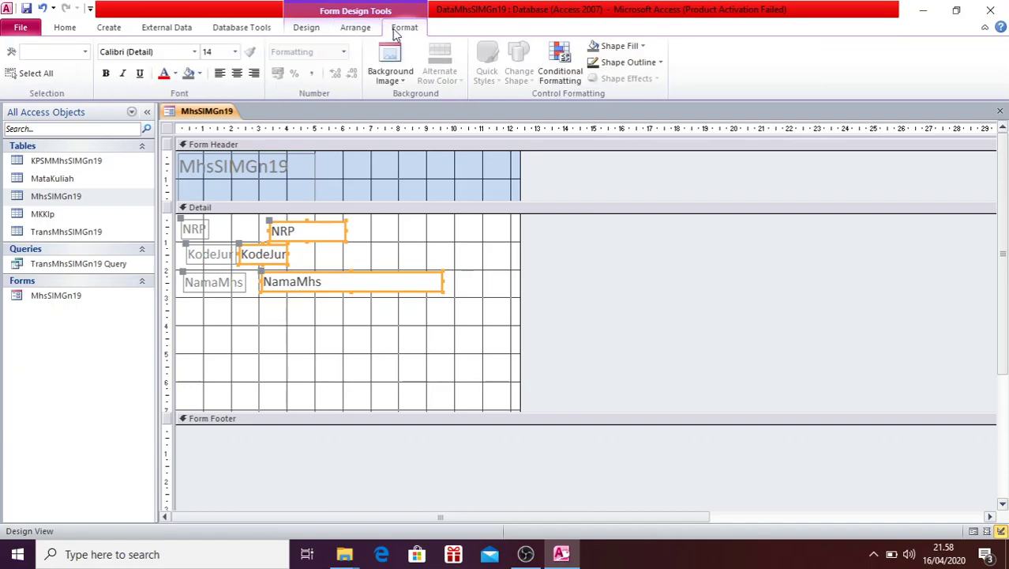
{"action": "left_click", "coordinate": [309, 29]}
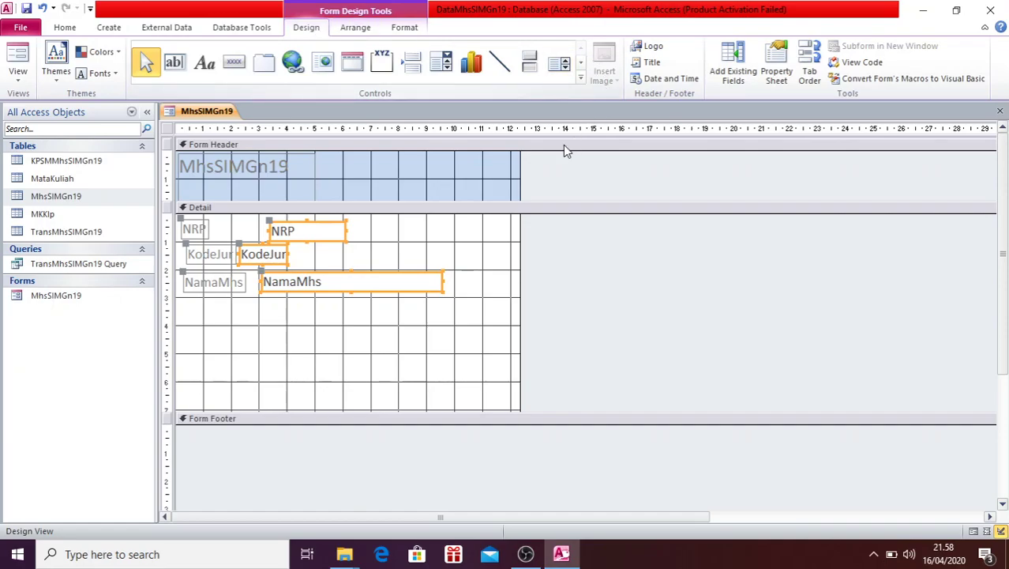
{"action": "left_click", "coordinate": [405, 28]}
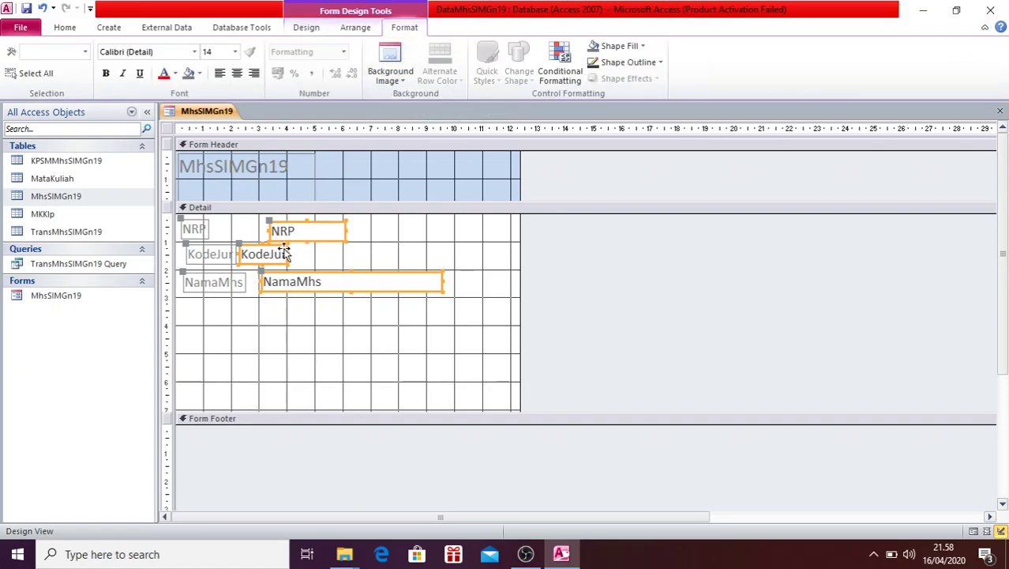
{"action": "left_click_drag", "start_coordinate": [239, 243], "coordinate": [270, 268]}
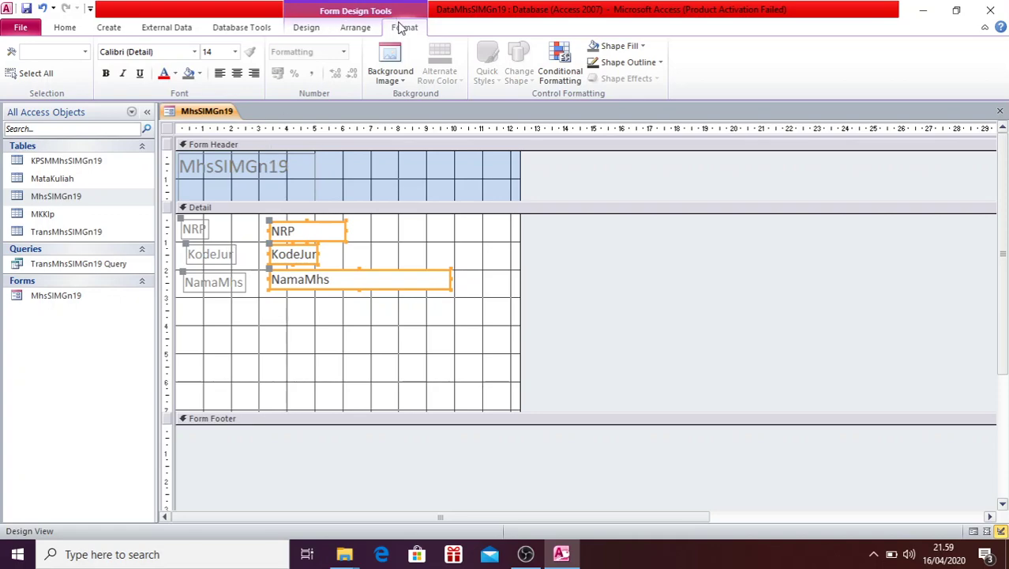
Step: Try aligning the NRP, KodeJur and NamaMhs text boxes by their right edges, and bring them back to left alignment
{"action": "left_click", "coordinate": [370, 30]}
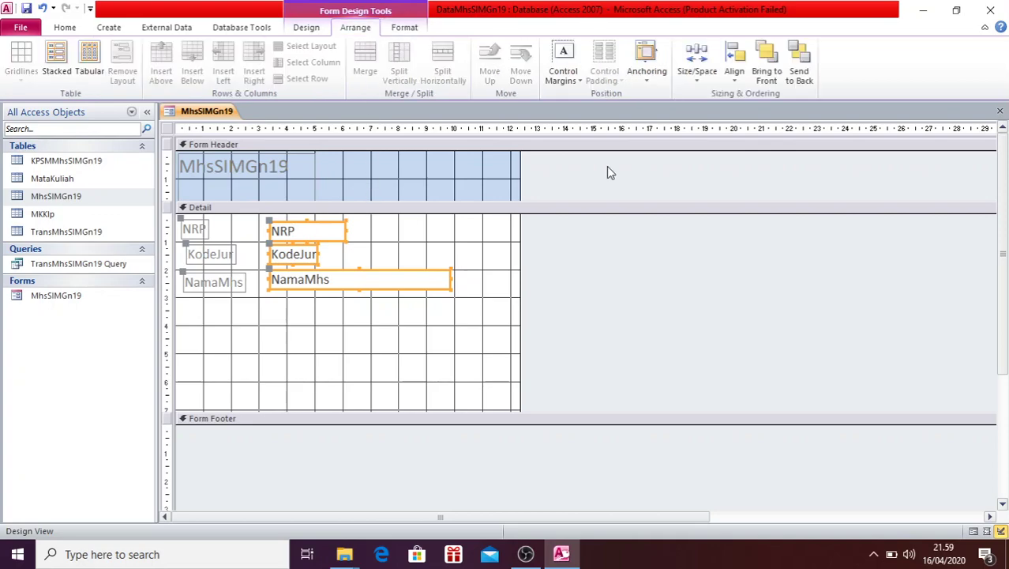
{"action": "left_click", "coordinate": [733, 79]}
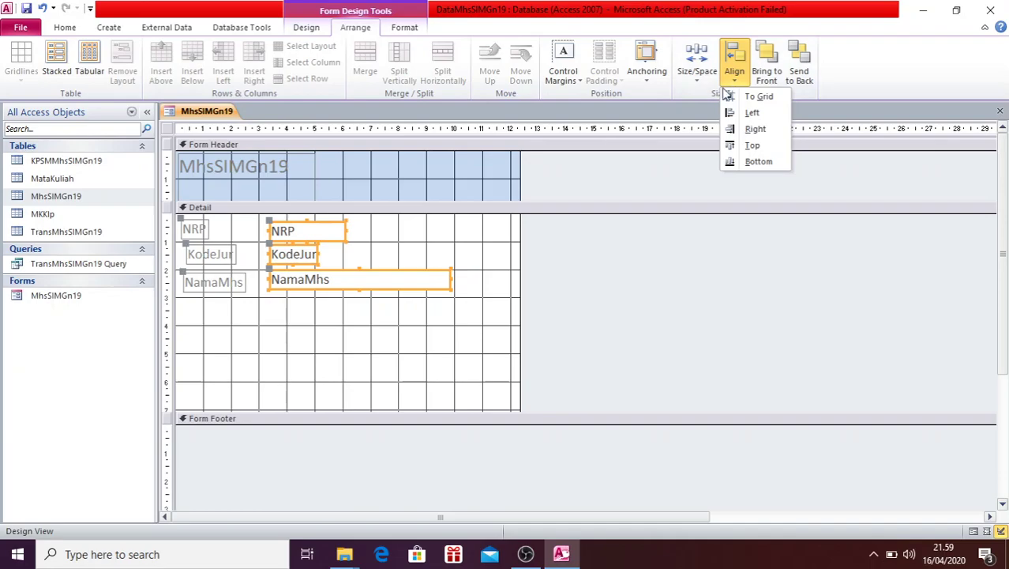
{"action": "left_click", "coordinate": [763, 130]}
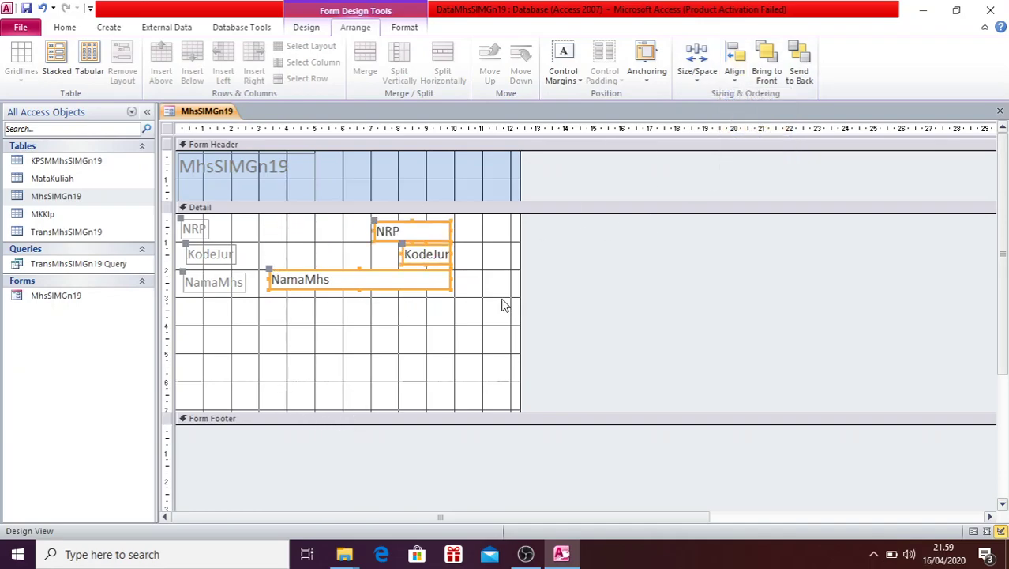
{"action": "left_click", "coordinate": [735, 79]}
{"action": "left_click", "coordinate": [748, 111]}
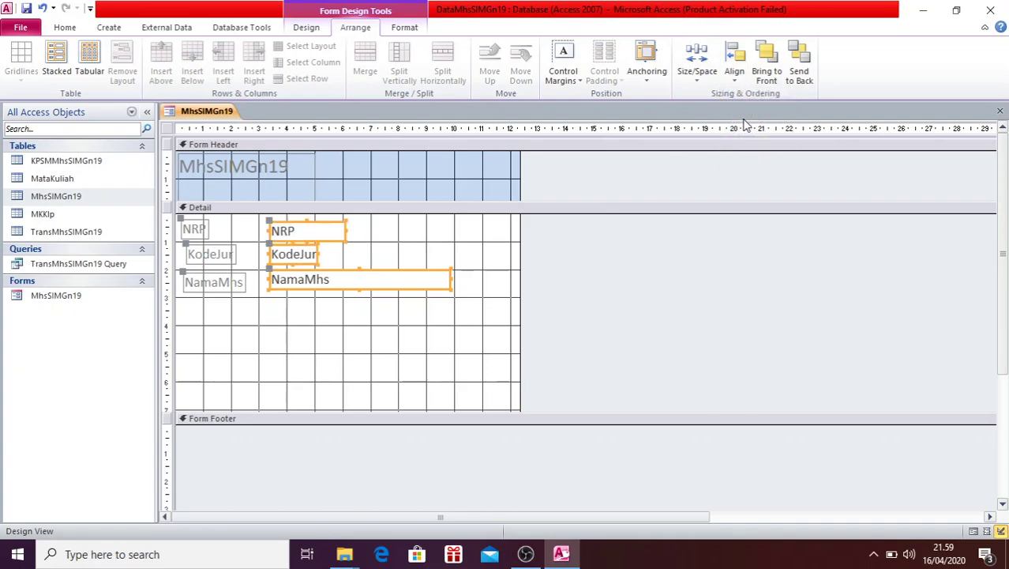
{"action": "left_click", "coordinate": [222, 321]}
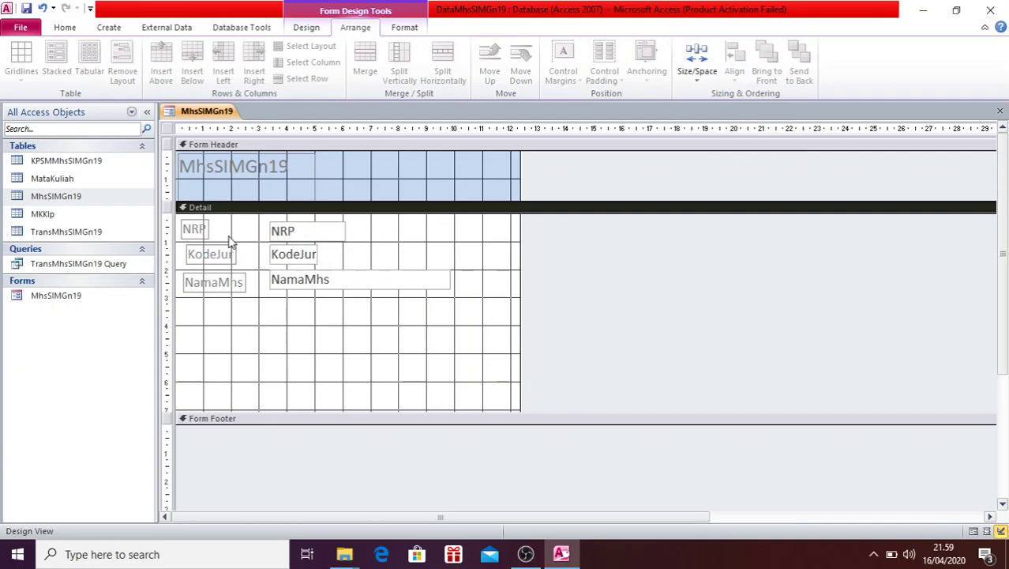
Step: Try left alignment on the NRP, KodeJur and NamaMhs labels, and settle on aligning them by their right edges
{"action": "left_click_drag", "start_coordinate": [226, 229], "coordinate": [189, 316]}
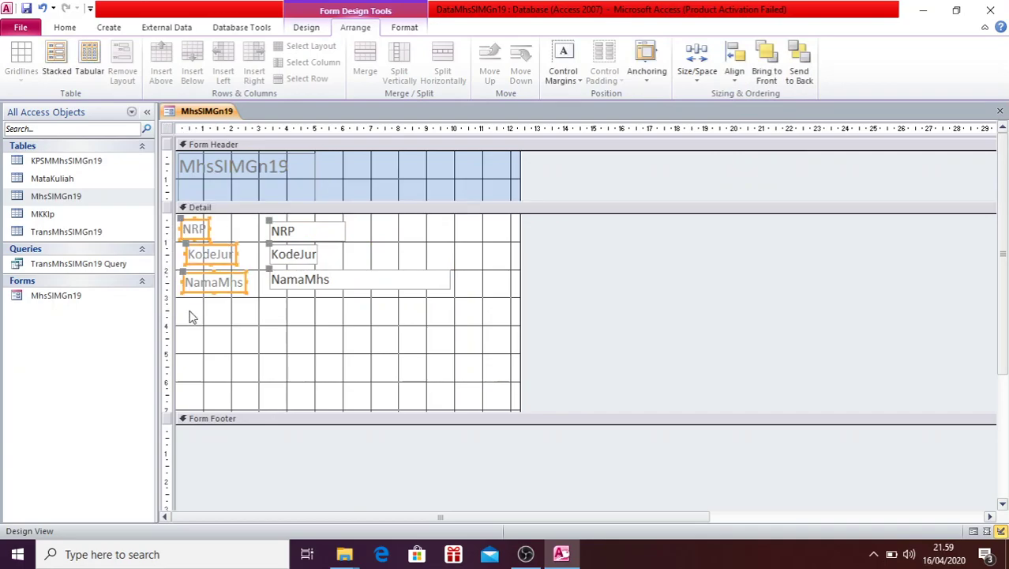
{"action": "left_click", "coordinate": [736, 82]}
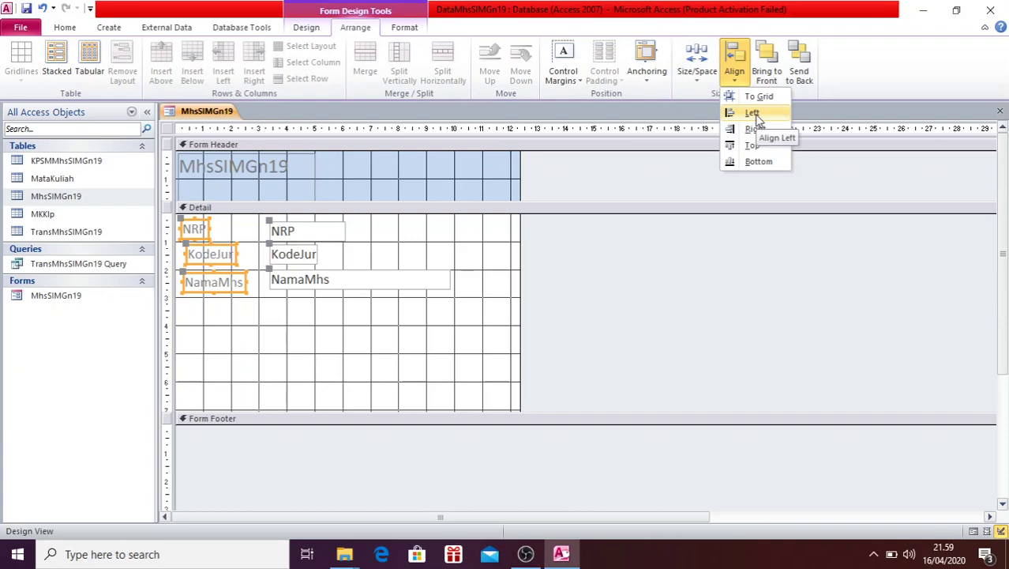
{"action": "left_click", "coordinate": [755, 115]}
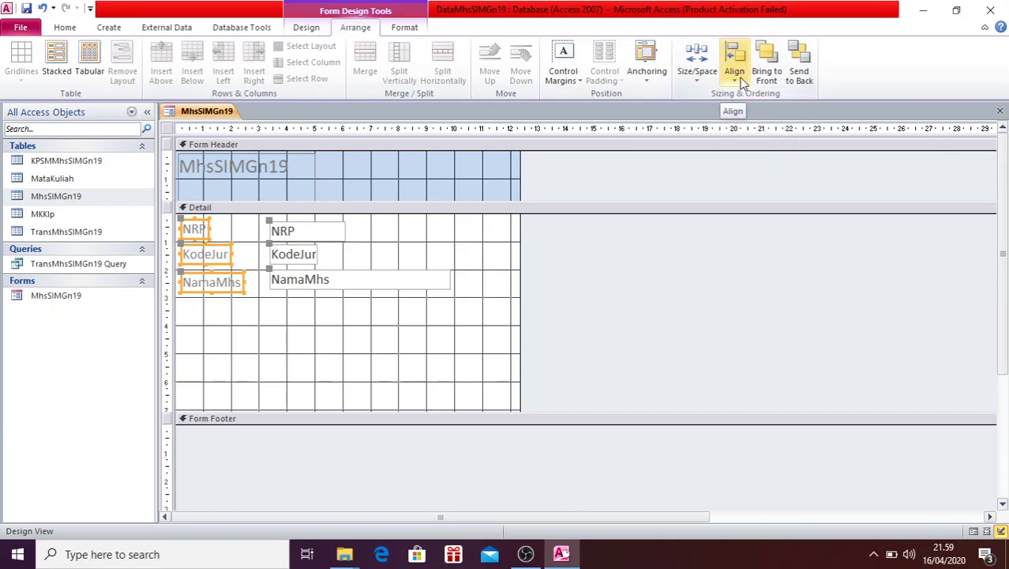
{"action": "left_click", "coordinate": [742, 79]}
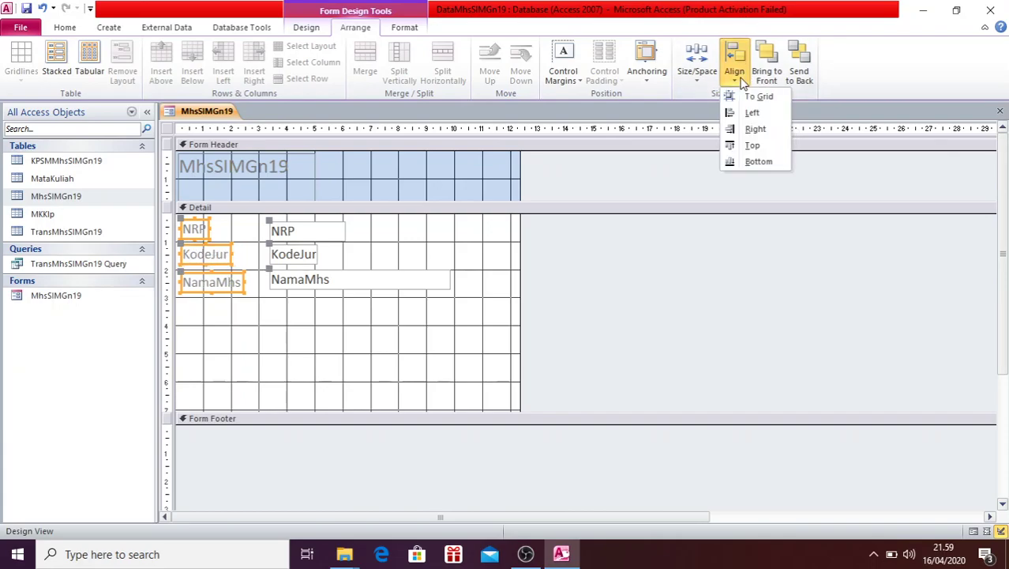
{"action": "left_click", "coordinate": [752, 128]}
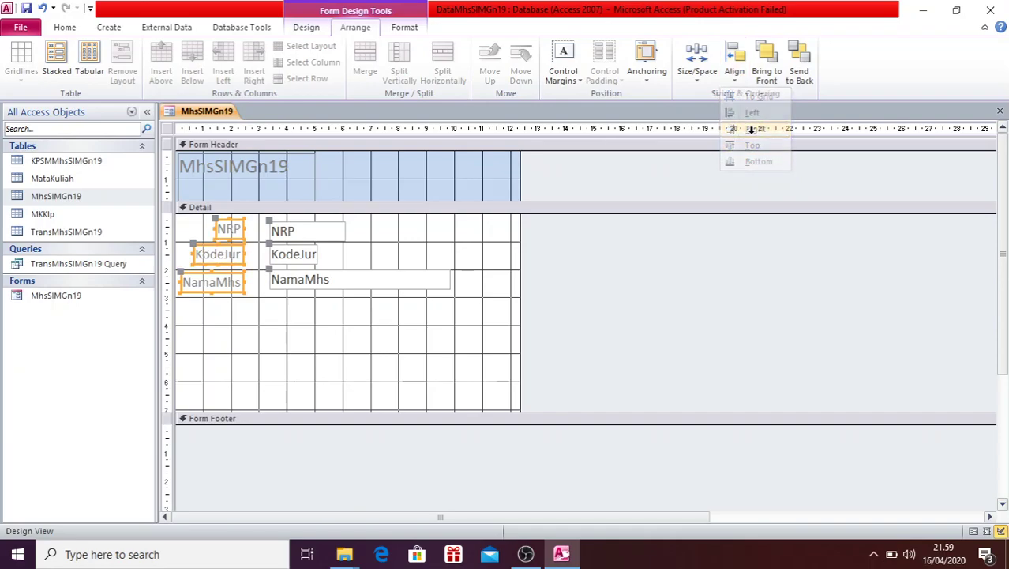
{"action": "left_click", "coordinate": [350, 368]}
Step: Align the NamaMhs label and its text box by their bottom edges
{"action": "left_click_drag", "start_coordinate": [265, 324], "coordinate": [300, 271]}
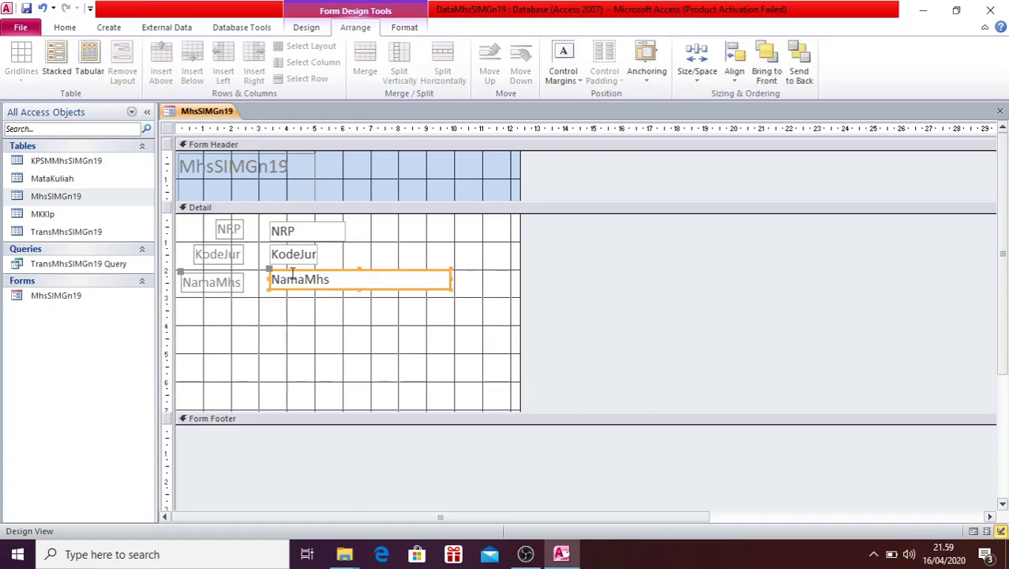
{"action": "left_click", "coordinate": [167, 285]}
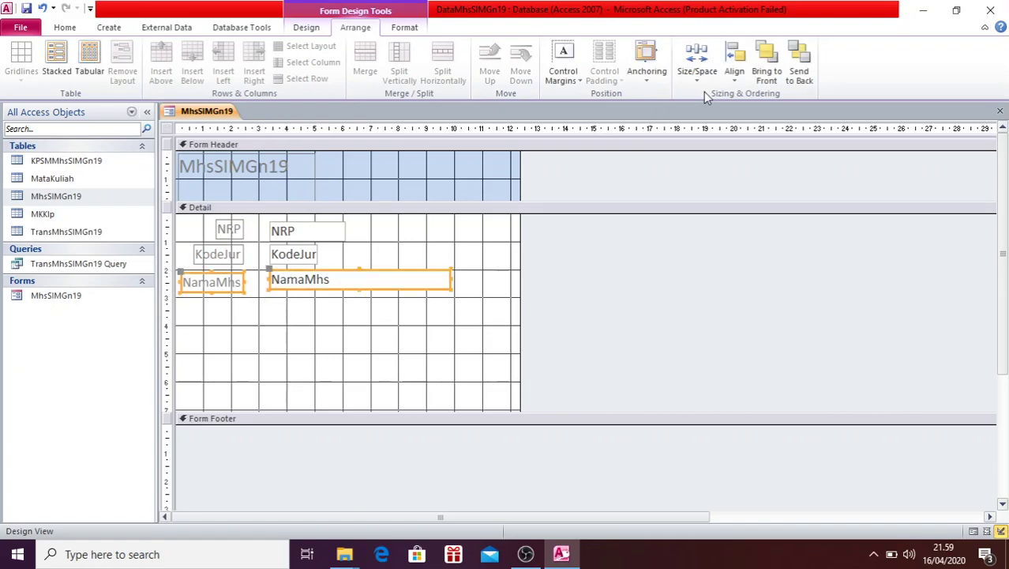
{"action": "left_click", "coordinate": [734, 86]}
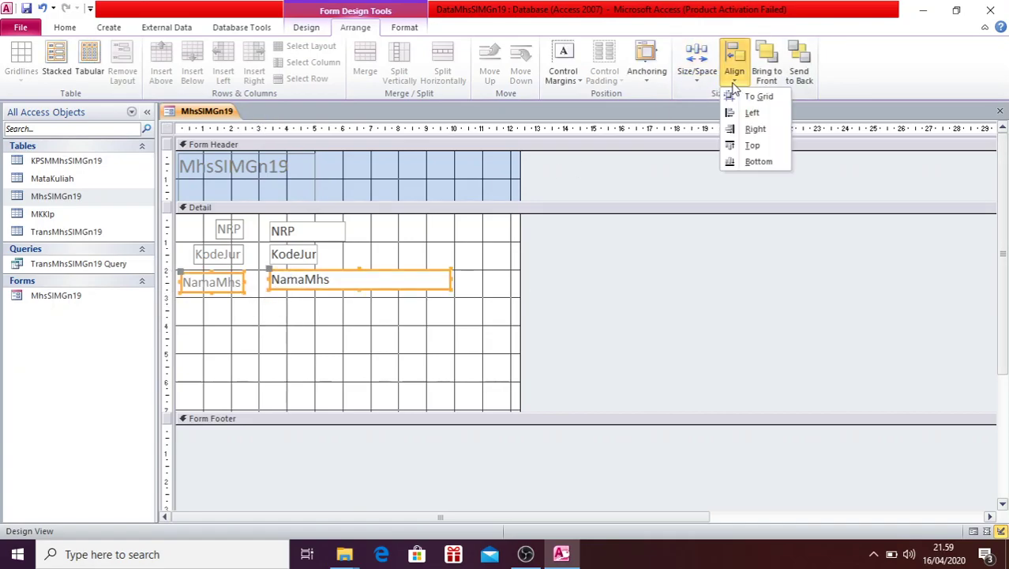
{"action": "left_click", "coordinate": [758, 162]}
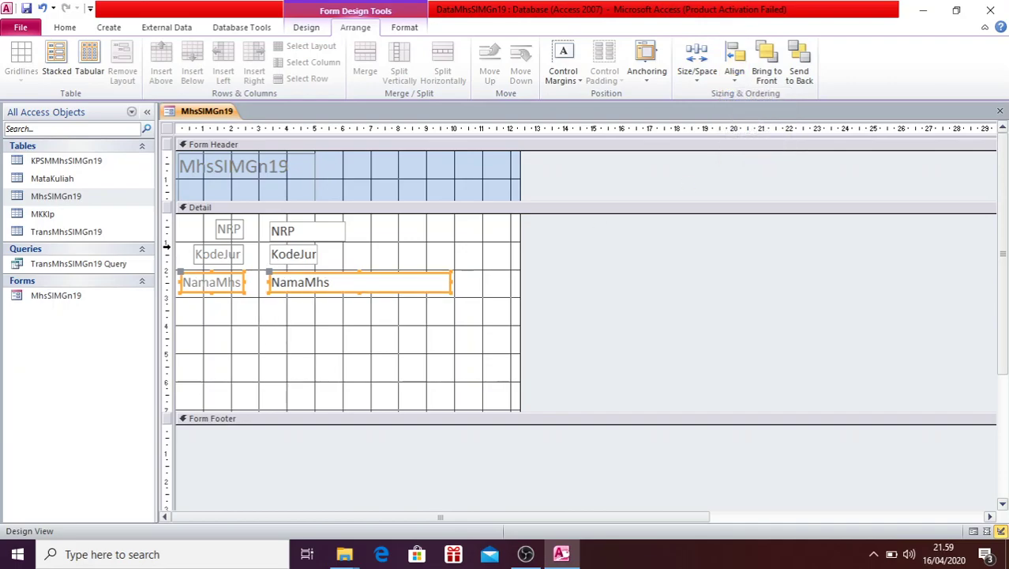
Step: Align the KodeJur label and its text box by their bottom edges
{"action": "left_click", "coordinate": [162, 253]}
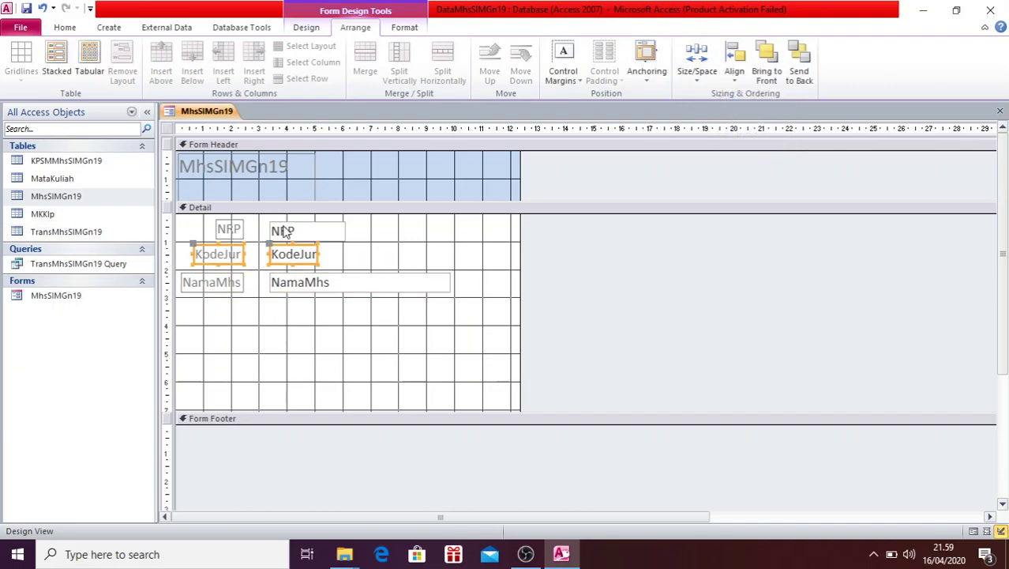
{"action": "left_click", "coordinate": [735, 79]}
{"action": "left_click", "coordinate": [759, 162]}
{"action": "left_click", "coordinate": [472, 344]}
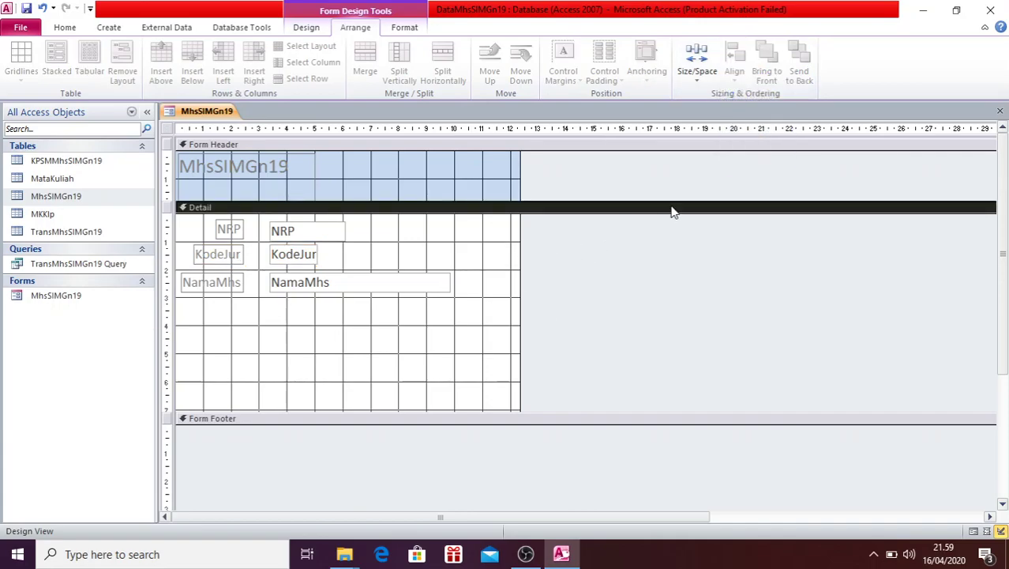
Step: Close the MhsSIMGn19 form with its design changes saved, and reopen it in Form View
{"action": "left_click", "coordinate": [999, 111]}
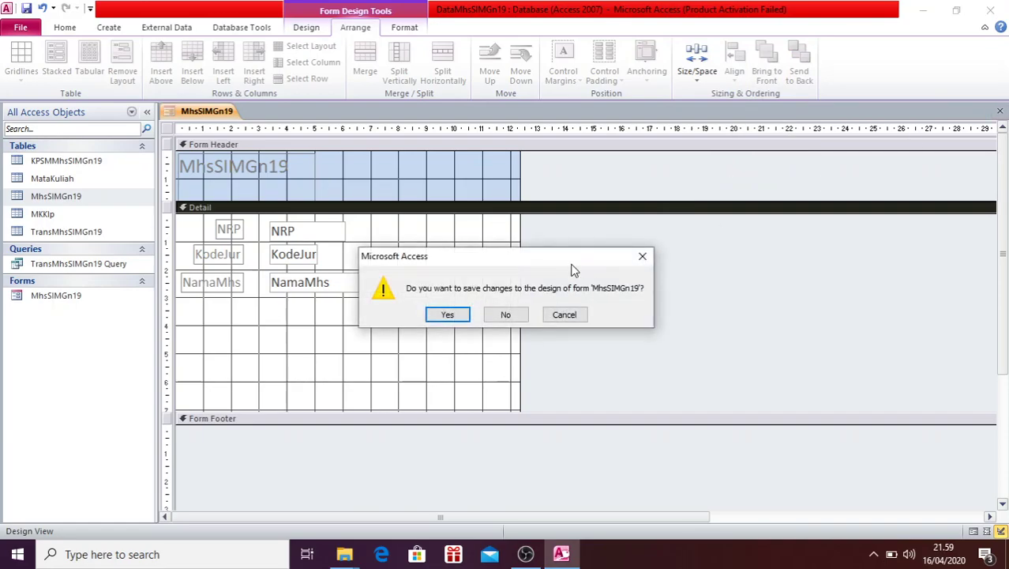
{"action": "left_click", "coordinate": [447, 315]}
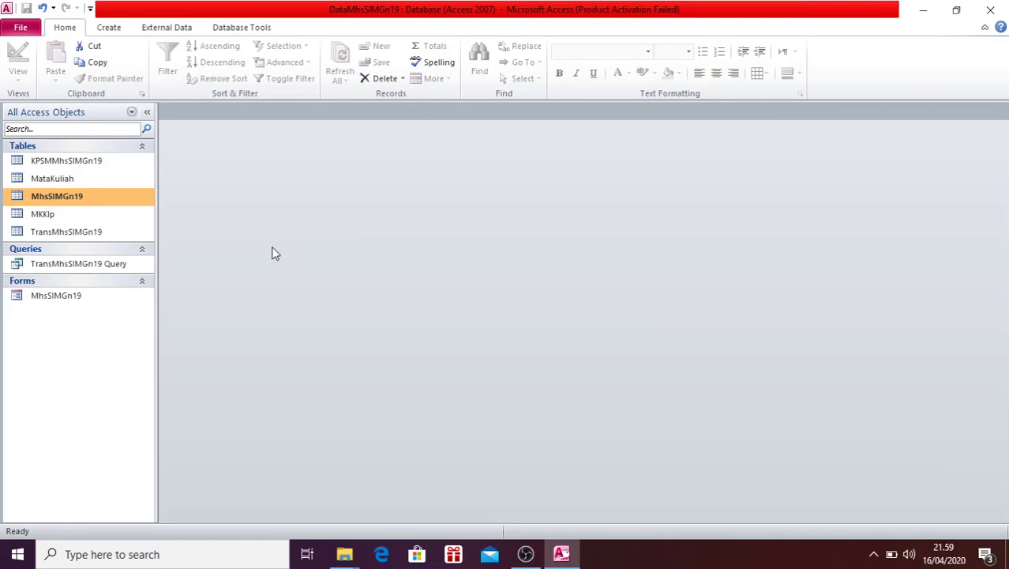
{"action": "left_click", "coordinate": [96, 301]}
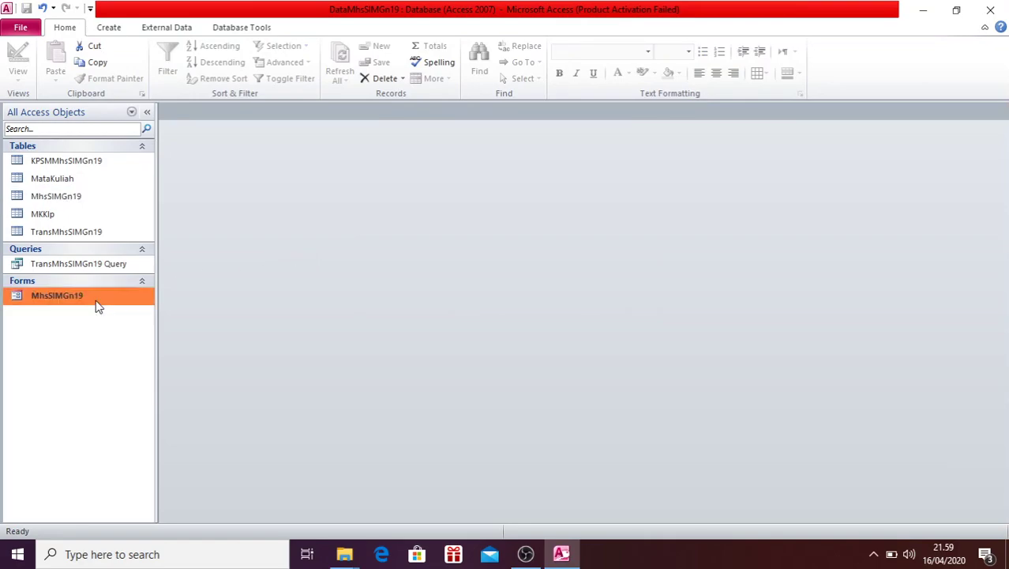
{"action": "double_click", "coordinate": [95, 304]}
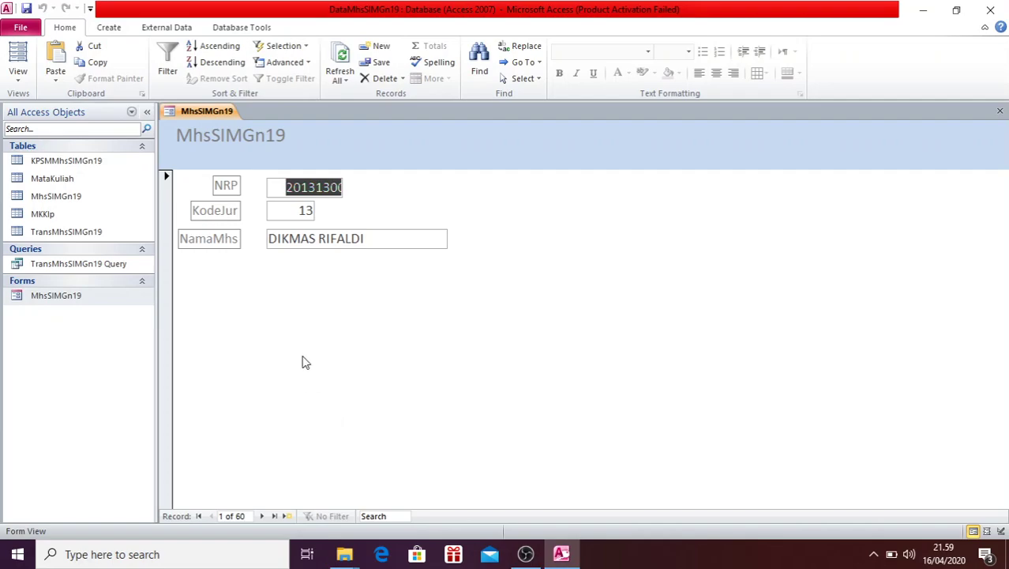
Step: Step through the form's fields from the first record to the third to check how the student data is displayed
{"action": "key", "text": "Tab"}
{"action": "key", "text": "Tab"}
{"action": "key", "text": "Tab"}
{"action": "key", "text": "Tab"}
{"action": "key", "text": "Tab"}
{"action": "key", "text": "Tab"}
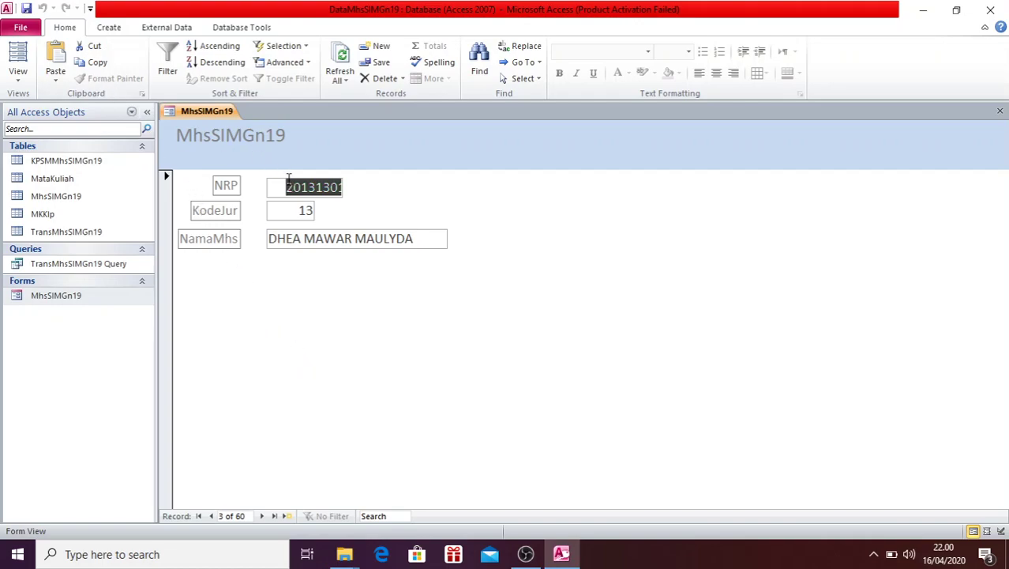
Step: In Design View, widen the NRP text box so its right edge reaches about 8.6 on the horizontal ruler
{"action": "right_click", "coordinate": [182, 114]}
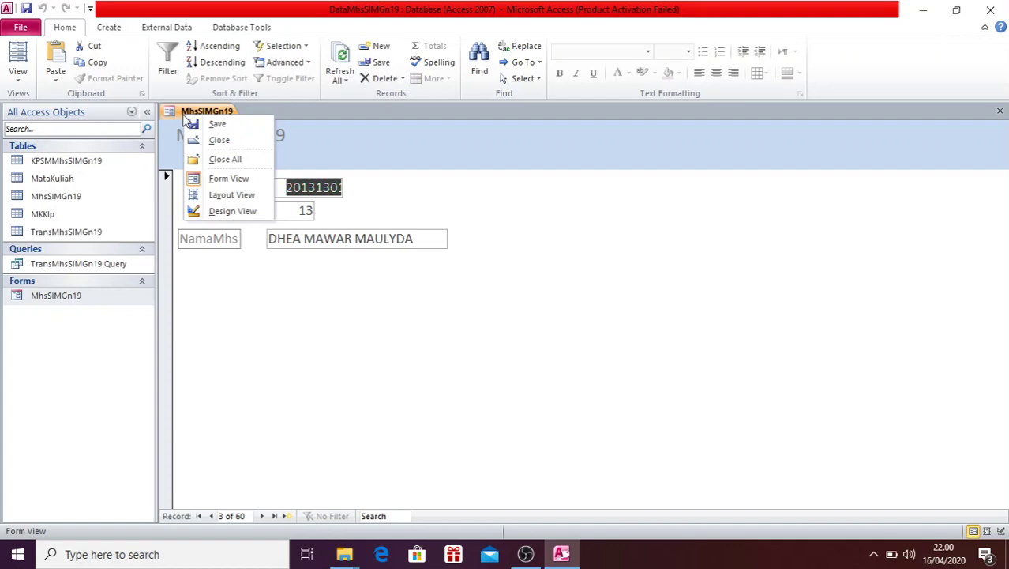
{"action": "left_click", "coordinate": [218, 213]}
{"action": "left_click", "coordinate": [336, 231]}
{"action": "left_click", "coordinate": [342, 231]}
{"action": "left_click_drag", "start_coordinate": [346, 230], "coordinate": [417, 231]}
{"action": "left_click", "coordinate": [460, 249]}
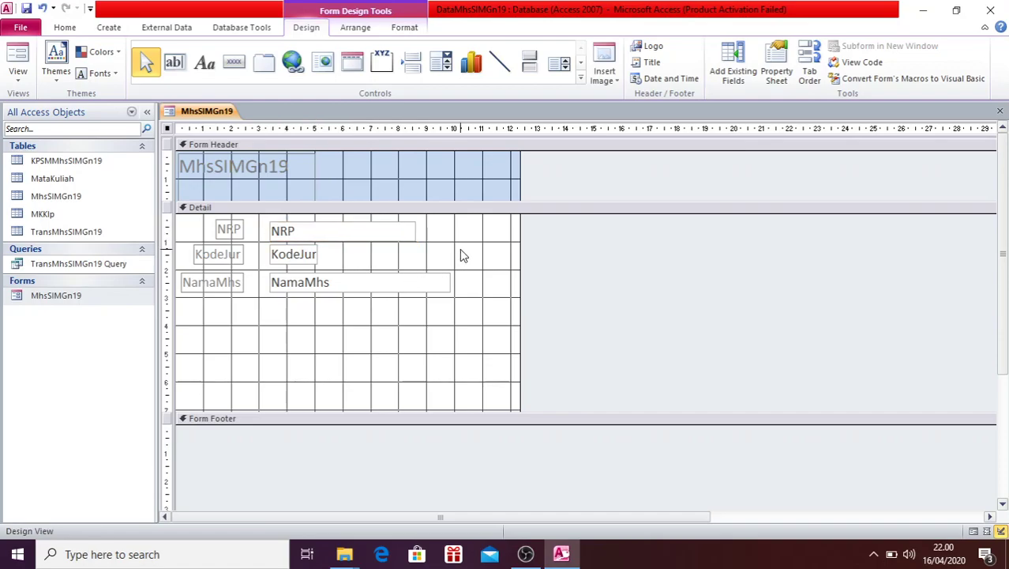
Step: Close the MhsSIMGn19 form, saving the widened NRP box, and reopen it in Form View
{"action": "left_click", "coordinate": [1001, 111]}
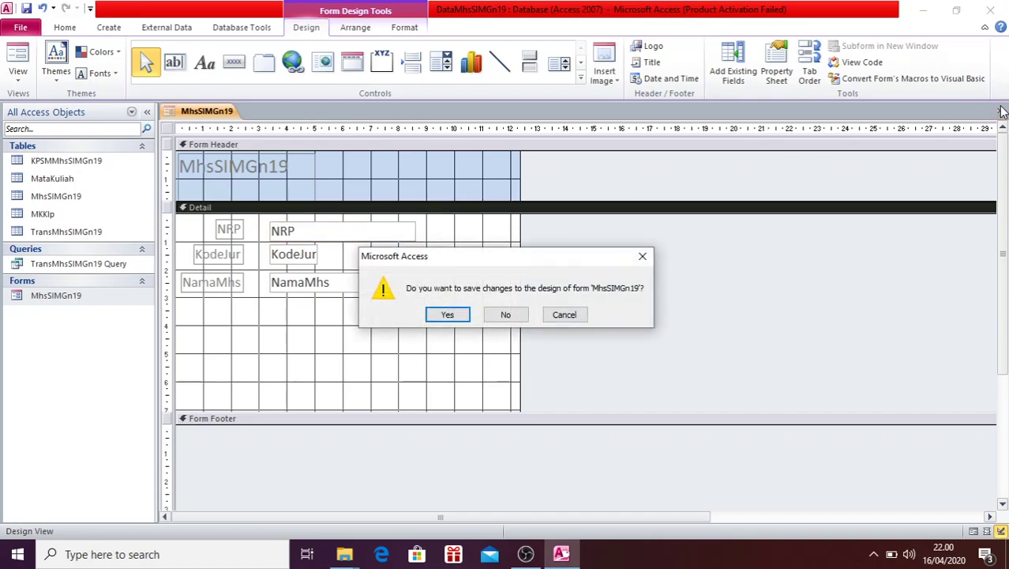
{"action": "left_click", "coordinate": [447, 316]}
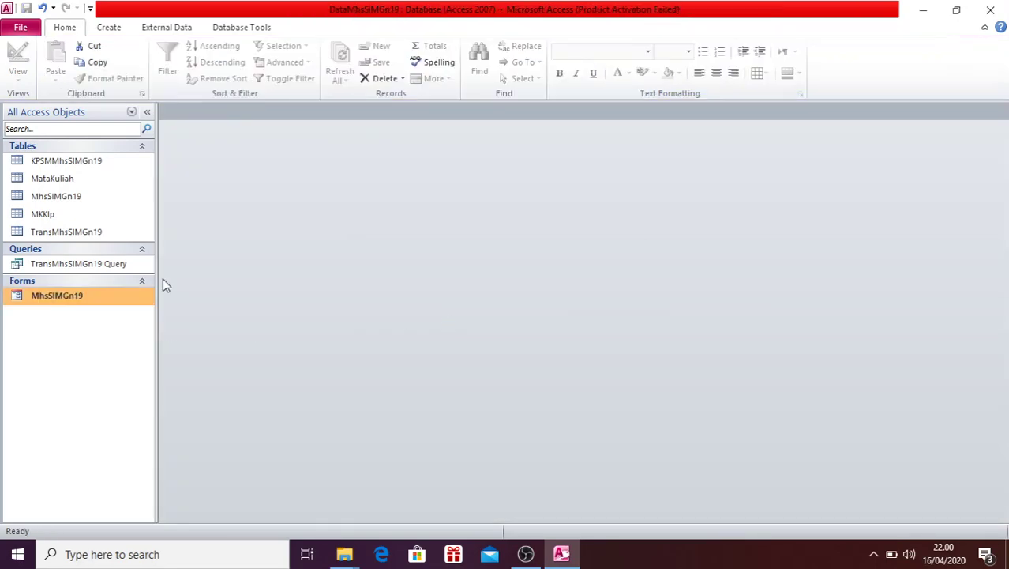
{"action": "double_click", "coordinate": [109, 295]}
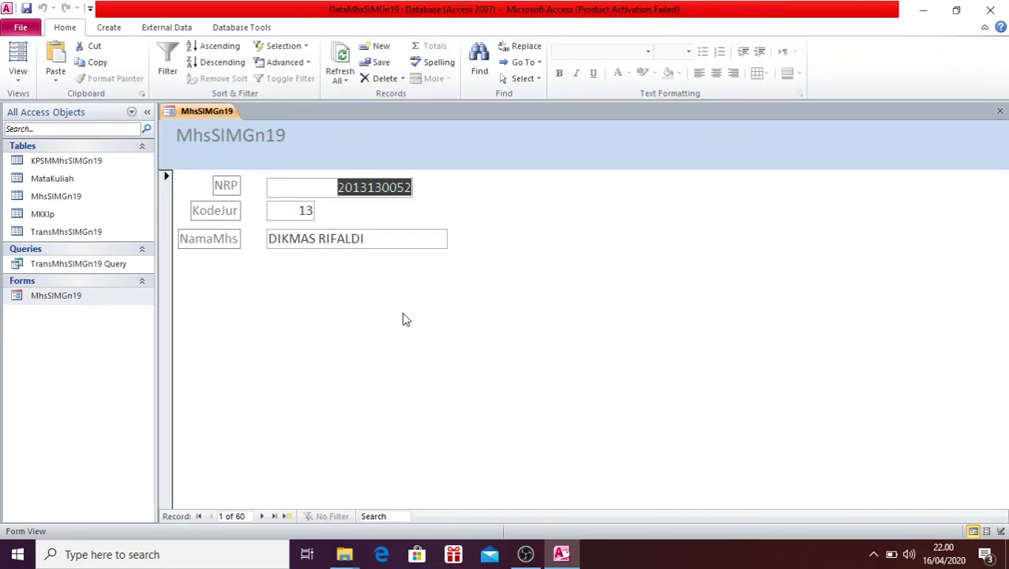
Step: Move through the form's fields up to the third record's NamaMhs to check that every NRP fits in its box
{"action": "key", "text": "Tab"}
{"action": "key", "text": "Tab"}
{"action": "key", "text": "Tab"}
{"action": "key", "text": "Tab"}
{"action": "key", "text": "Tab"}
{"action": "key", "text": "Tab"}
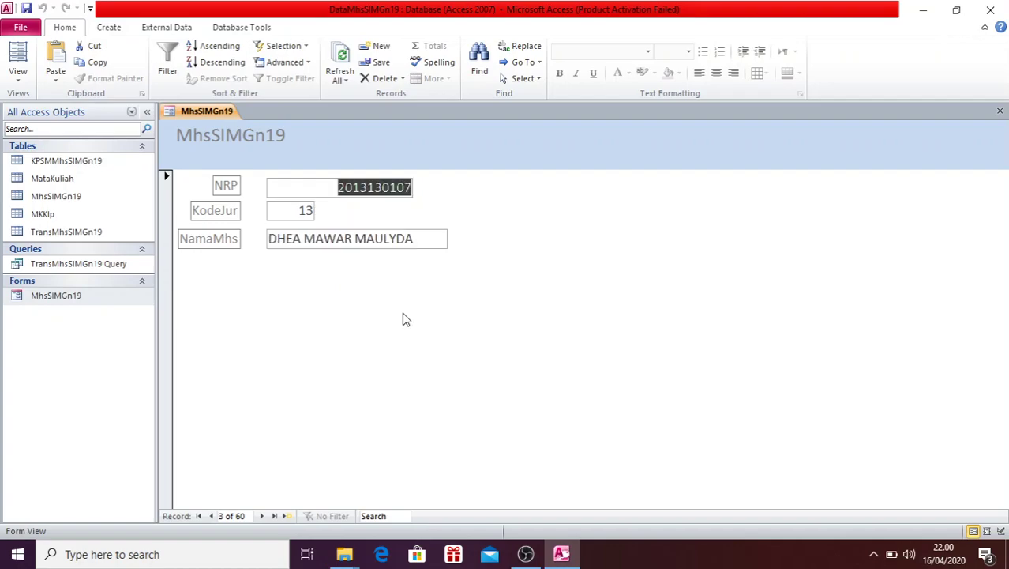
{"action": "key", "text": "Tab"}
{"action": "key", "text": "Tab"}
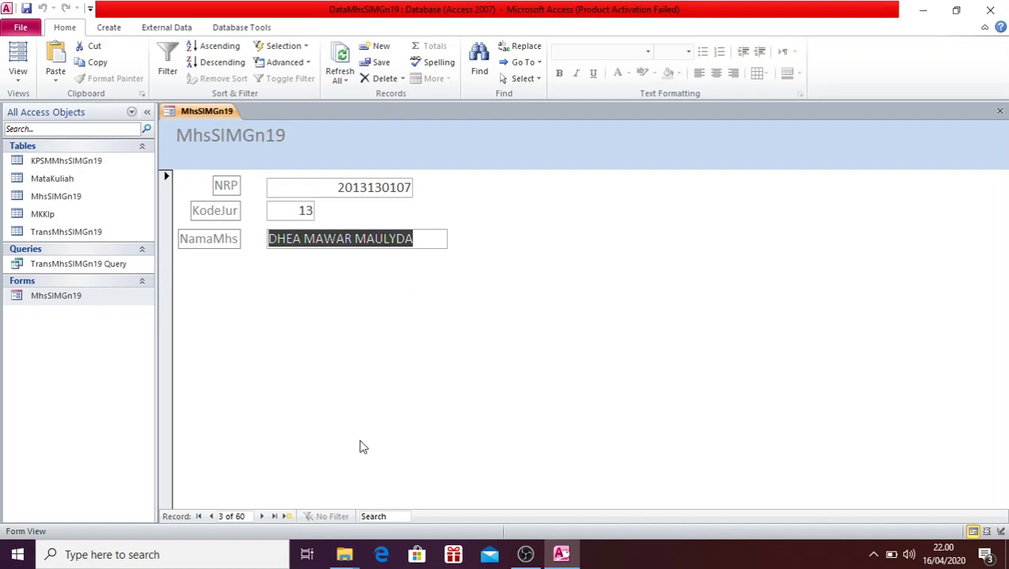
Step: Add a new record through the form with the student number in NRP, 13 in KodeJur and the student's name in NamaMhs
{"action": "left_click", "coordinate": [287, 516]}
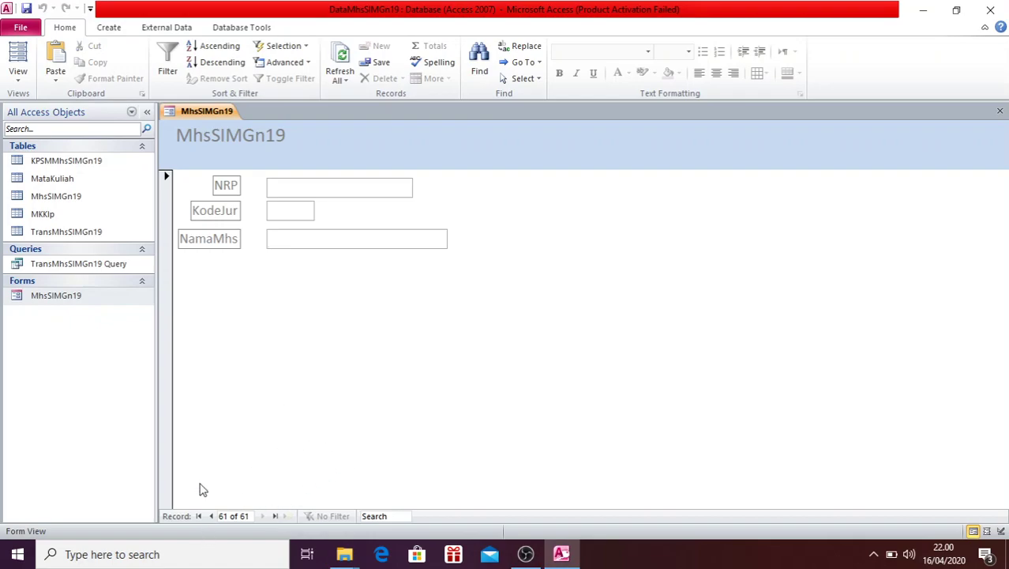
{"action": "left_click", "coordinate": [353, 192]}
{"action": "type", "text": "Si Budi"}
{"action": "key", "text": "Escape"}
{"action": "type", "text": "2"}
{"action": "type", "text": "01911"}
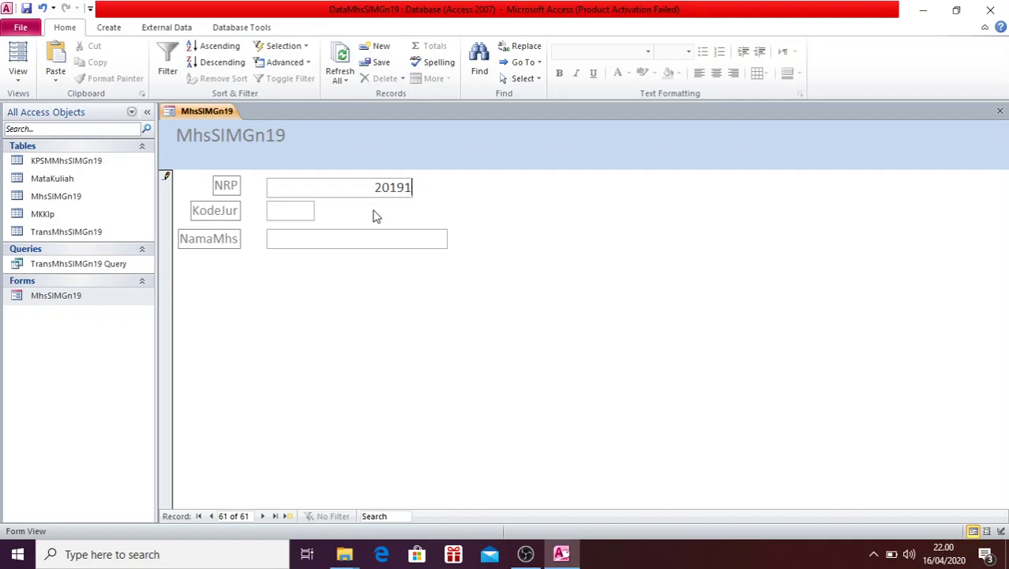
{"action": "key", "text": "BackSpace"}
{"action": "type", "text": "3"}
{"action": "type", "text": "0"}
{"action": "type", "text": "0"}
{"action": "key", "text": "BackSpace"}
{"action": "key", "text": "BackSpace"}
{"action": "key", "text": "BackSpace"}
{"action": "key", "text": "BackSpace"}
{"action": "key", "text": "BackSpace"}
{"action": "key", "text": "BackSpace"}
{"action": "type", "text": "2000001"}
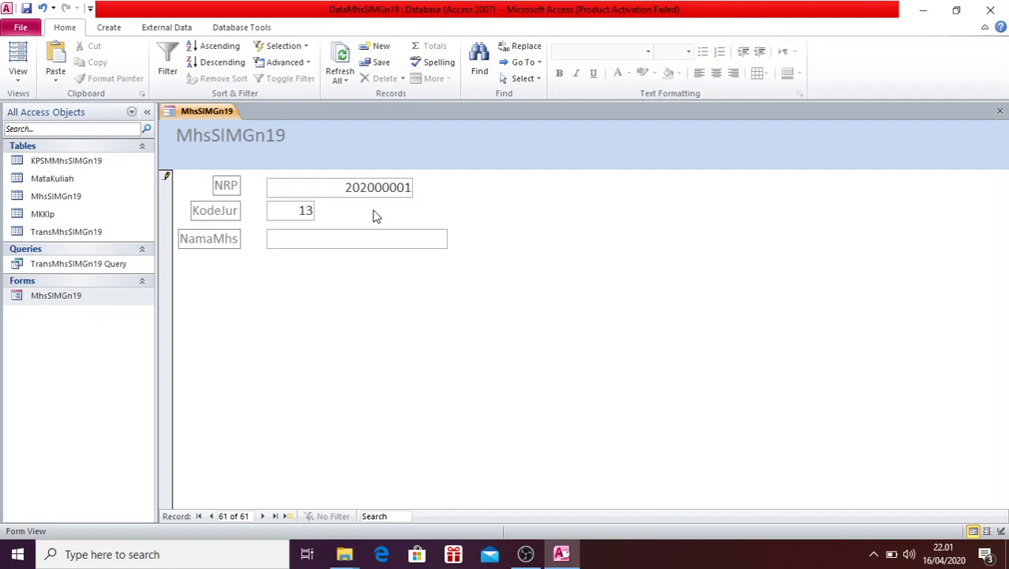
{"action": "type", "text": "ud"}
{"action": "key", "text": "Tab"}
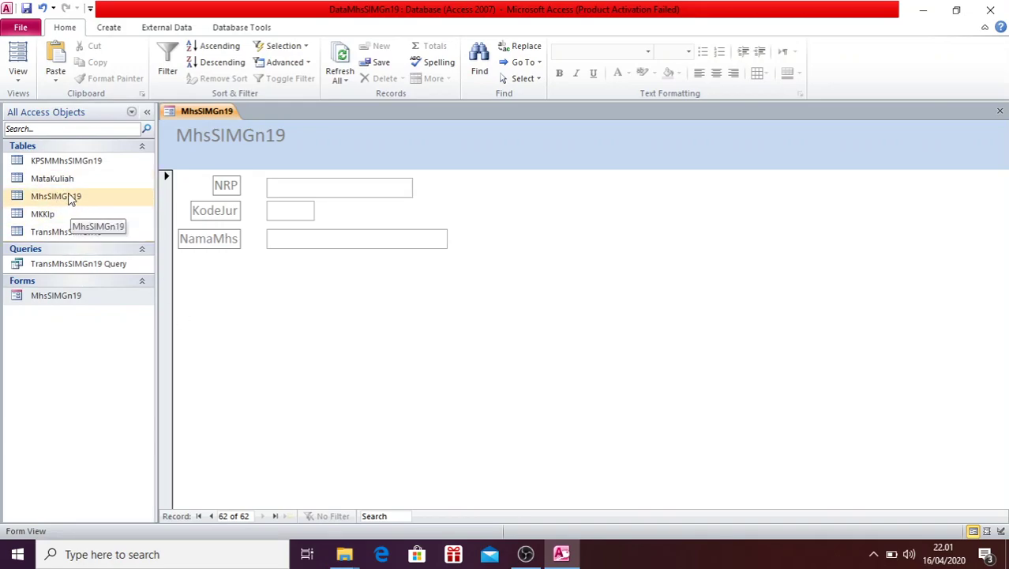
Step: Open the MhsSIMGn19 table and sort its records by NRP from smallest to largest
{"action": "double_click", "coordinate": [68, 196]}
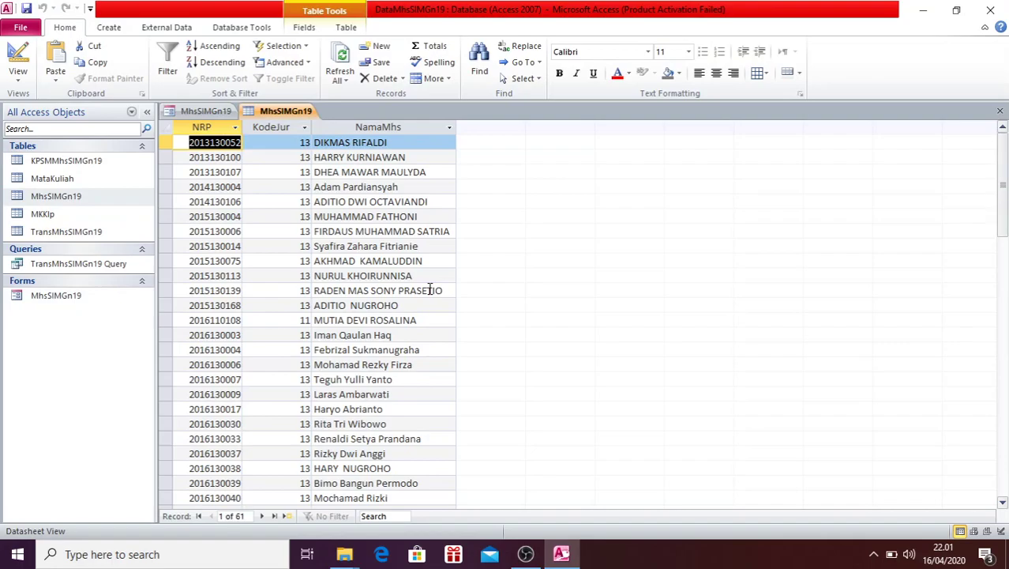
{"action": "left_click", "coordinate": [234, 128]}
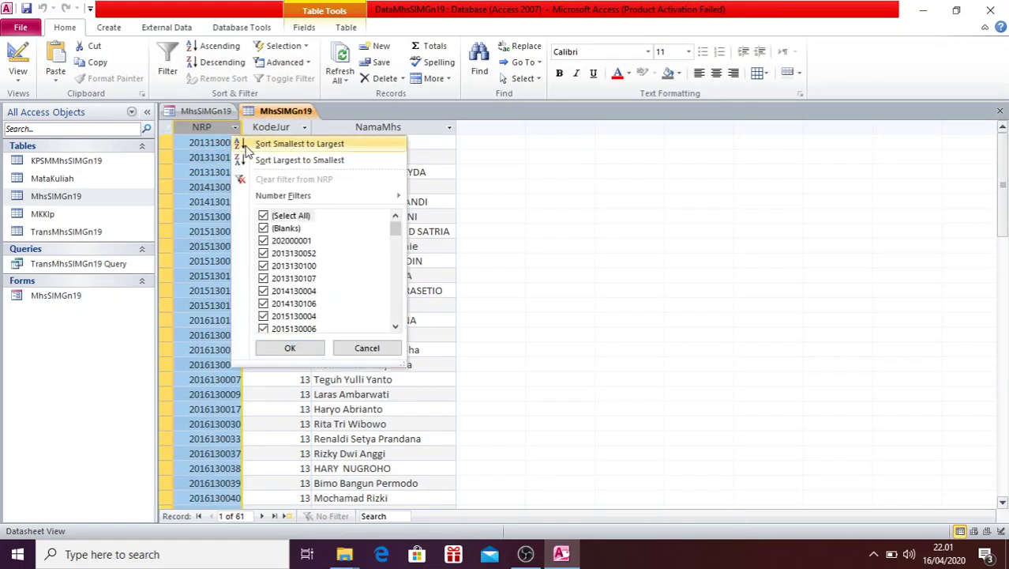
{"action": "left_click", "coordinate": [263, 165]}
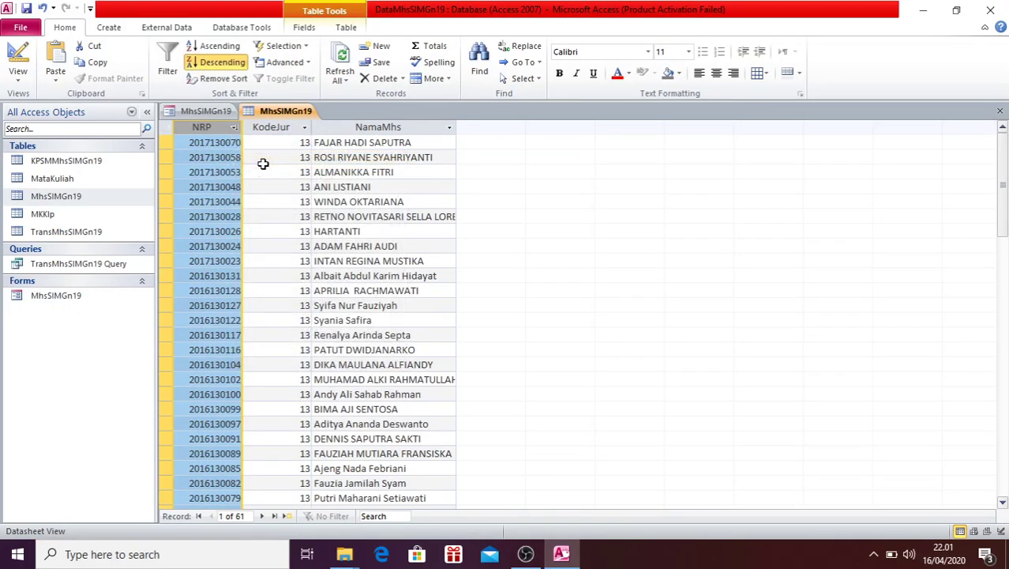
{"action": "left_click", "coordinate": [233, 129]}
{"action": "left_click", "coordinate": [241, 144]}
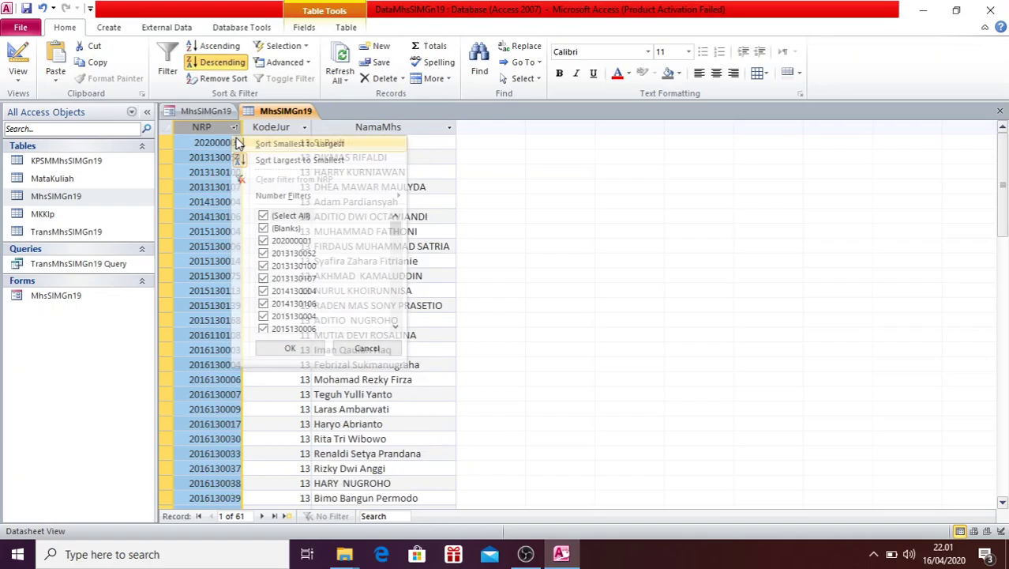
Step: Delete the newly added student record from the first row of the MhsSIMGn19 table and confirm the deletion
{"action": "left_click", "coordinate": [226, 145]}
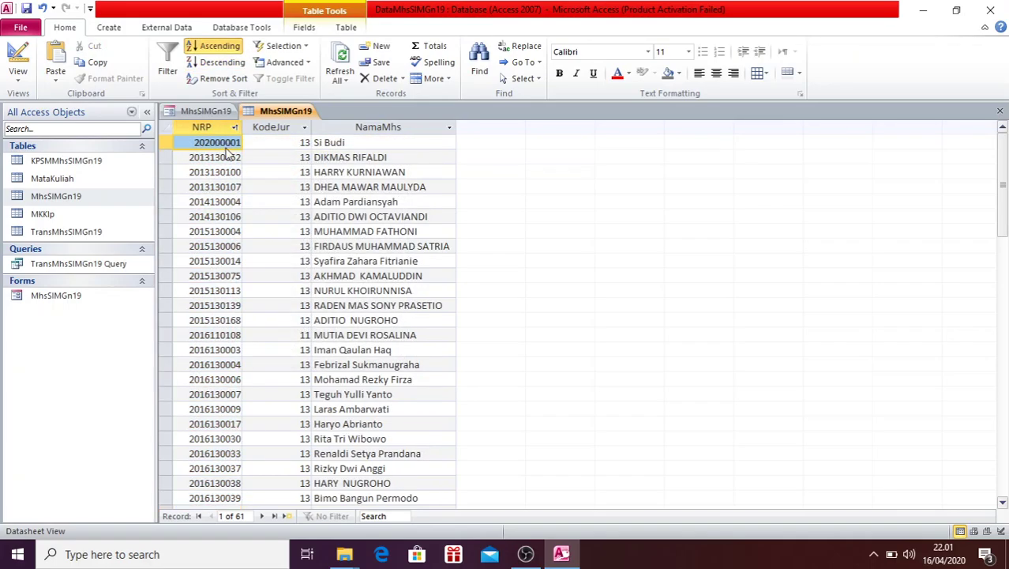
{"action": "key", "text": "Tab"}
{"action": "key", "text": "Tab"}
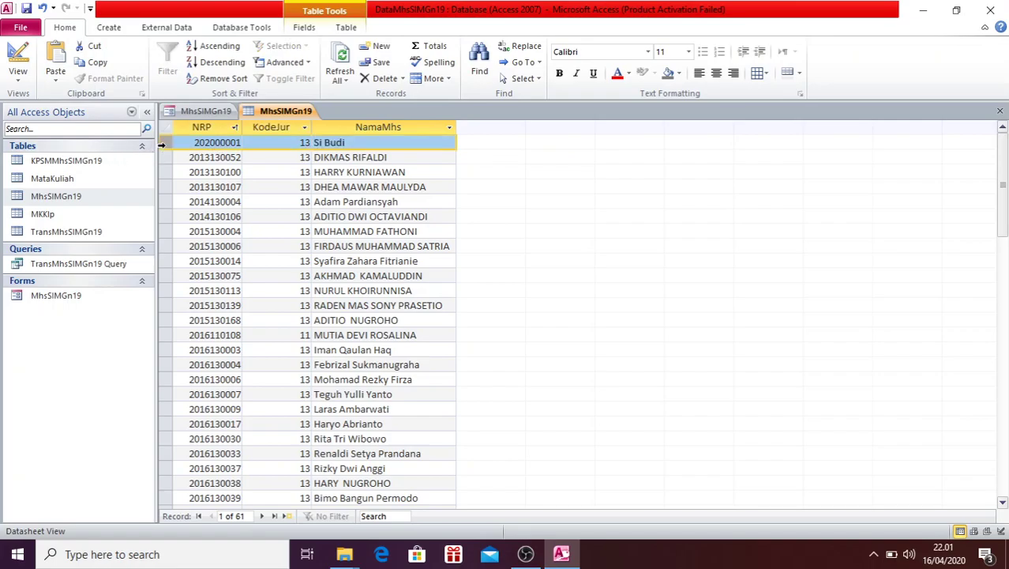
{"action": "right_click", "coordinate": [161, 144]}
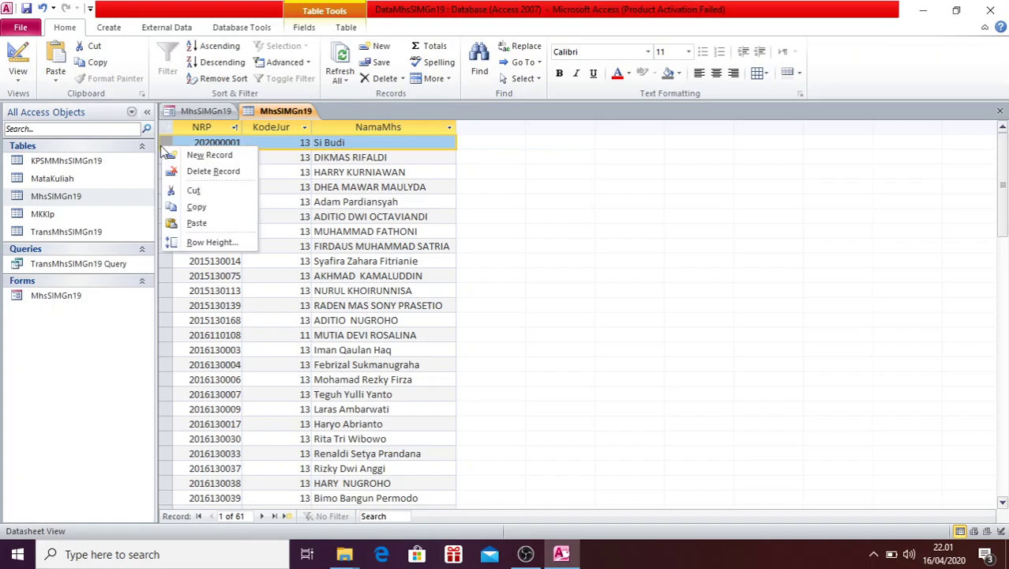
{"action": "left_click", "coordinate": [212, 171]}
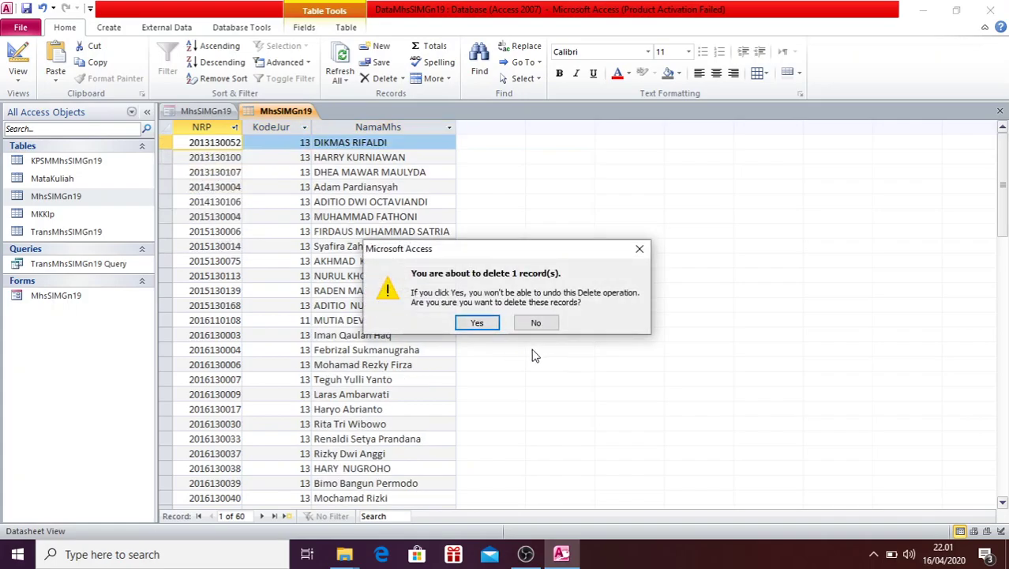
{"action": "left_click", "coordinate": [477, 323]}
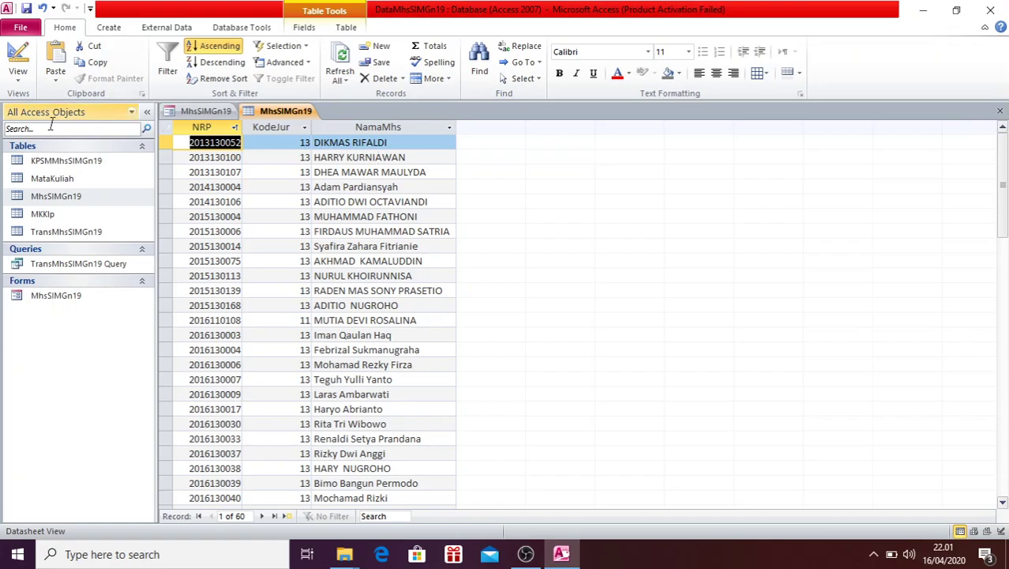
Step: Start a new blank database and set its location to the folder C:\IISIP\Kuliah\SIM\Gn19\ContohData
{"action": "left_click", "coordinate": [19, 27]}
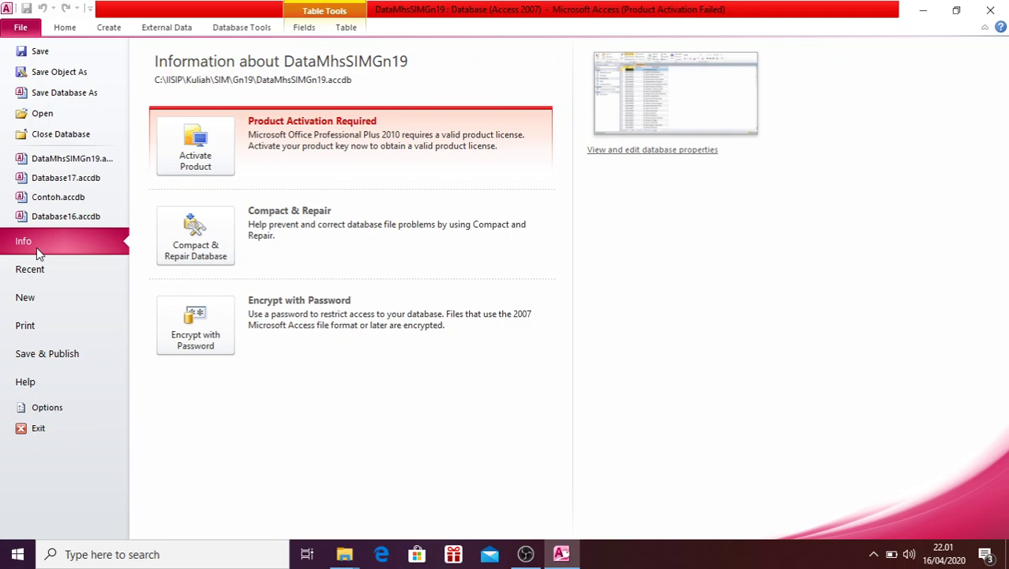
{"action": "left_click", "coordinate": [44, 297]}
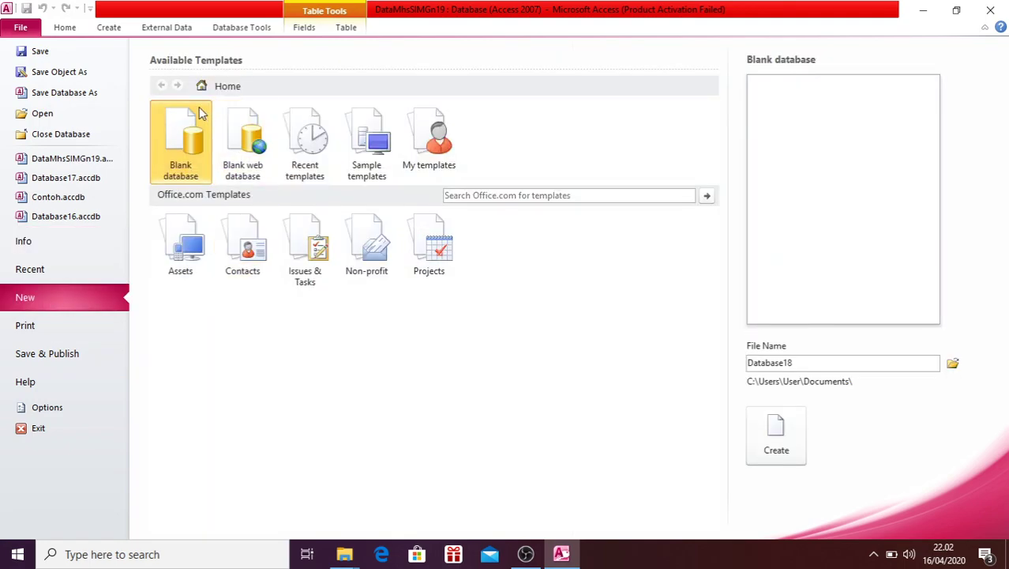
{"action": "left_click", "coordinate": [953, 364]}
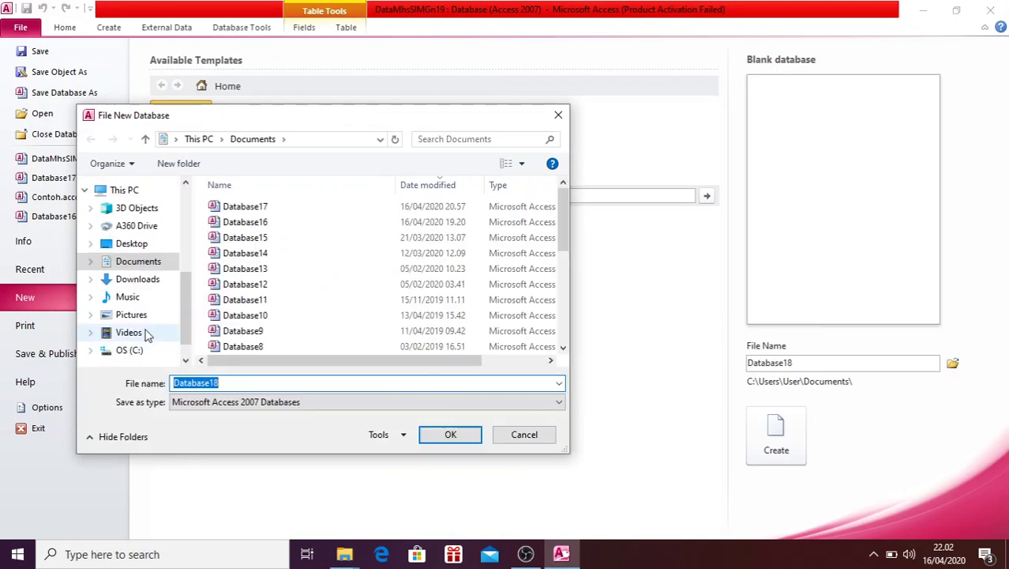
{"action": "left_click", "coordinate": [129, 350]}
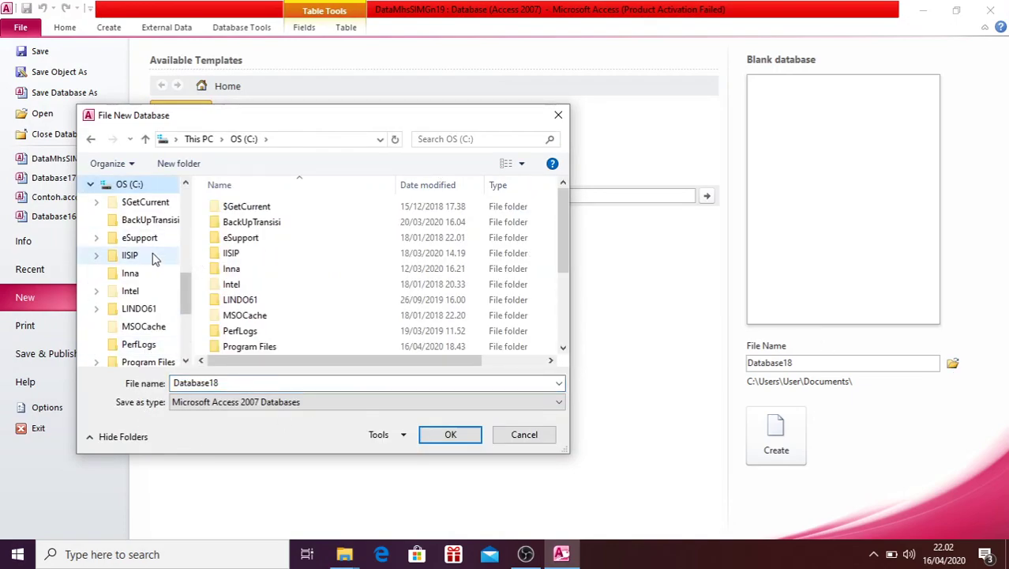
{"action": "left_click", "coordinate": [152, 259]}
{"action": "left_click", "coordinate": [265, 338]}
{"action": "double_click", "coordinate": [266, 338]}
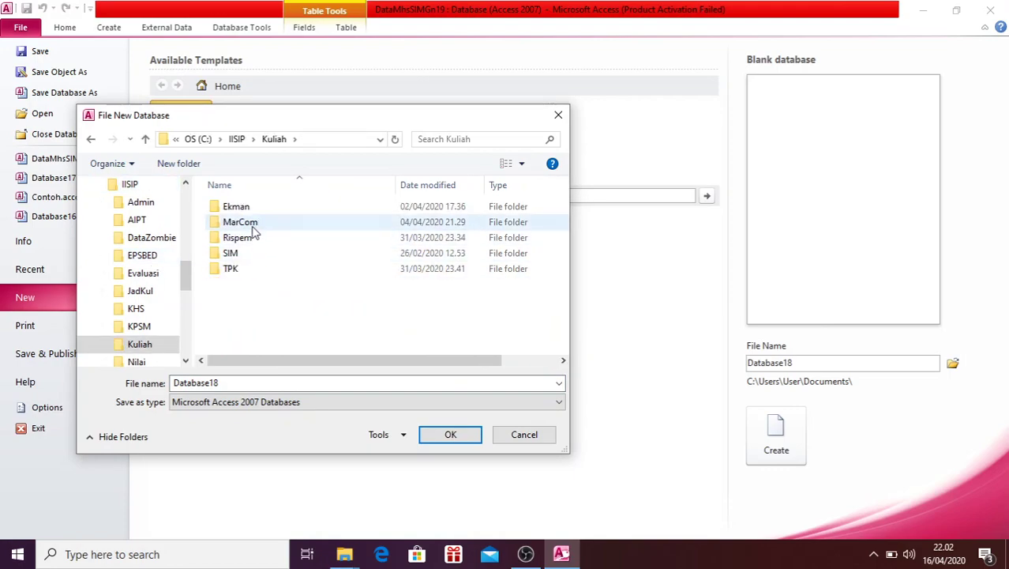
{"action": "double_click", "coordinate": [250, 254]}
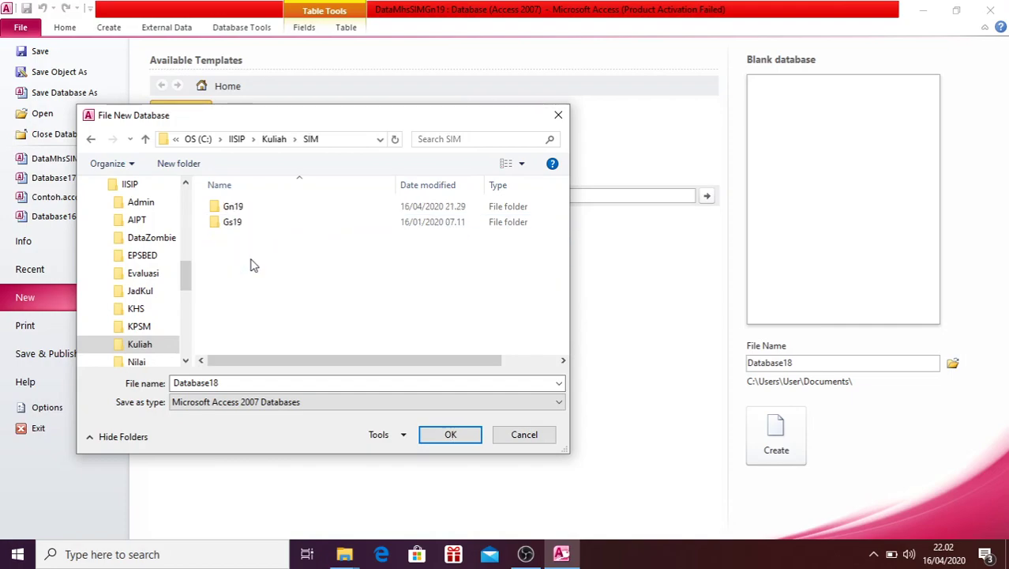
{"action": "double_click", "coordinate": [254, 207]}
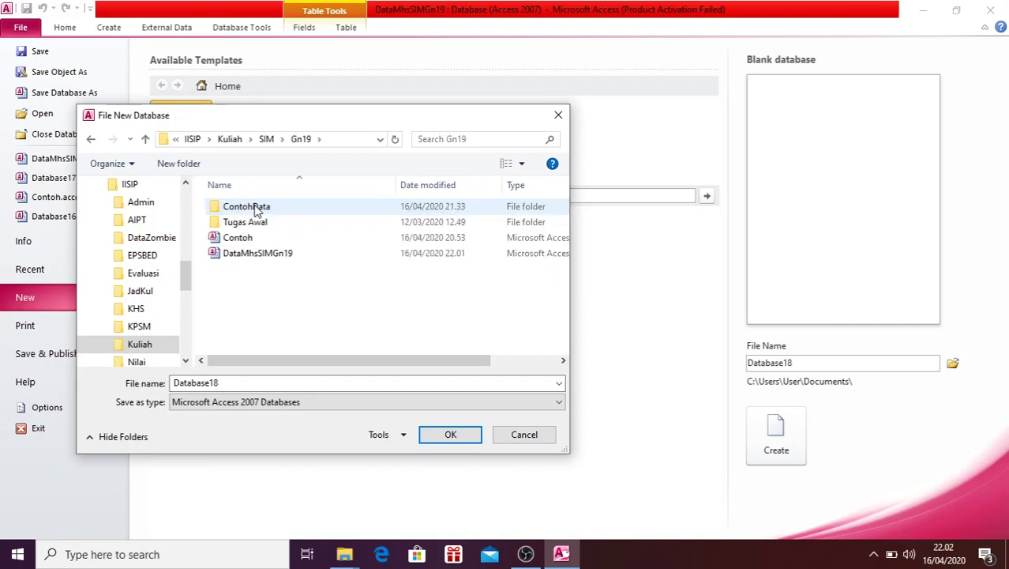
{"action": "double_click", "coordinate": [272, 208]}
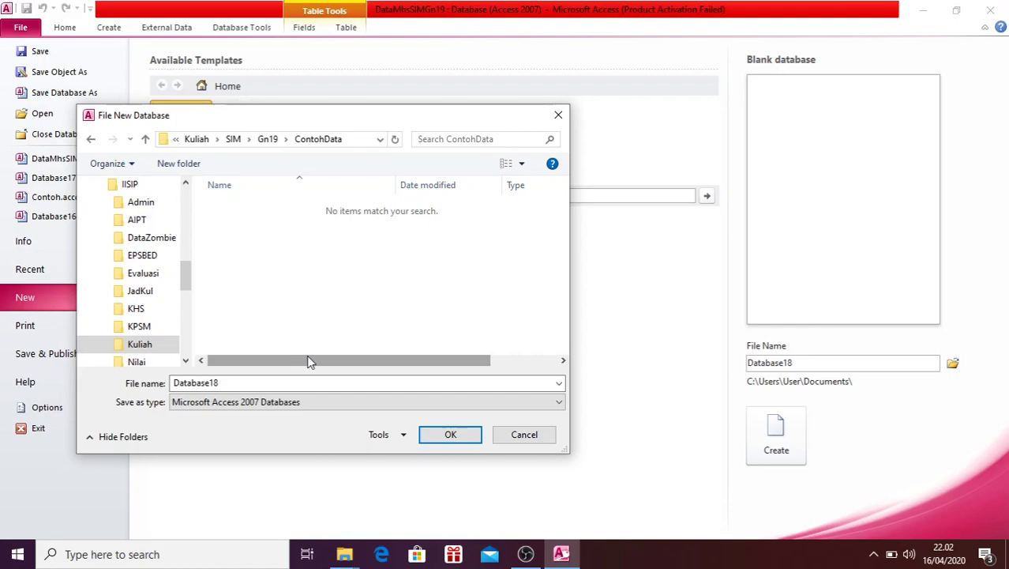
Step: Name the new database contoh and create it, saving the design changes to the MhsSIMGn19 table
{"action": "double_click", "coordinate": [320, 382]}
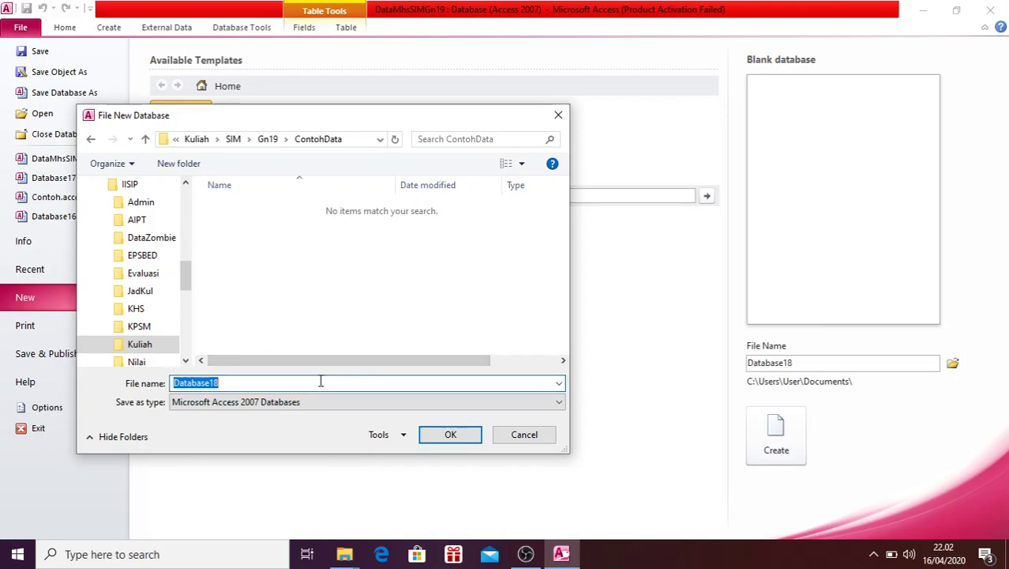
{"action": "type", "text": "contoj"}
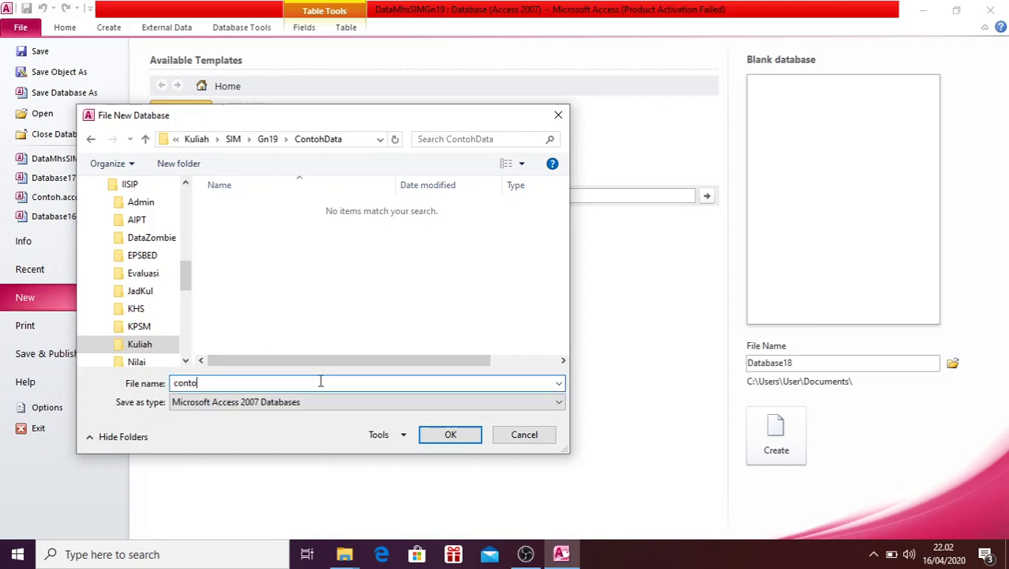
{"action": "key", "text": "BackSpace"}
{"action": "type", "text": "h"}
{"action": "left_click", "coordinate": [448, 435]}
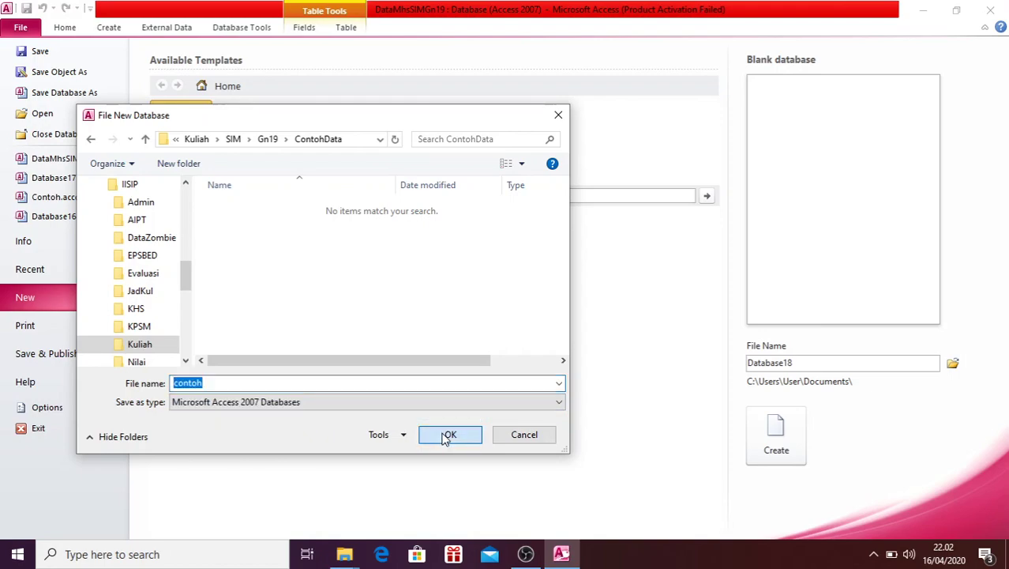
{"action": "left_click", "coordinate": [448, 434]}
{"action": "left_click", "coordinate": [766, 457]}
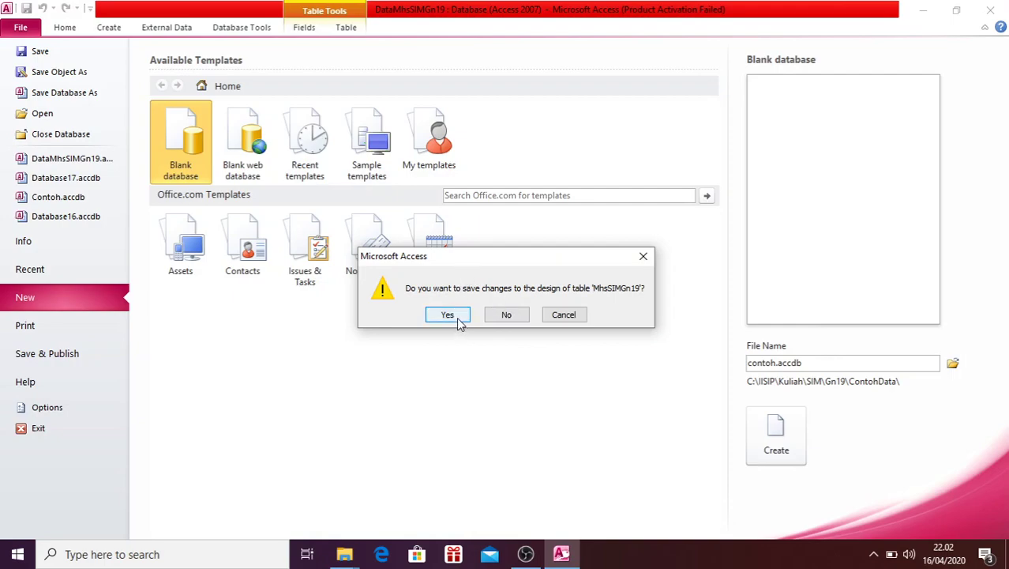
{"action": "left_click", "coordinate": [456, 317]}
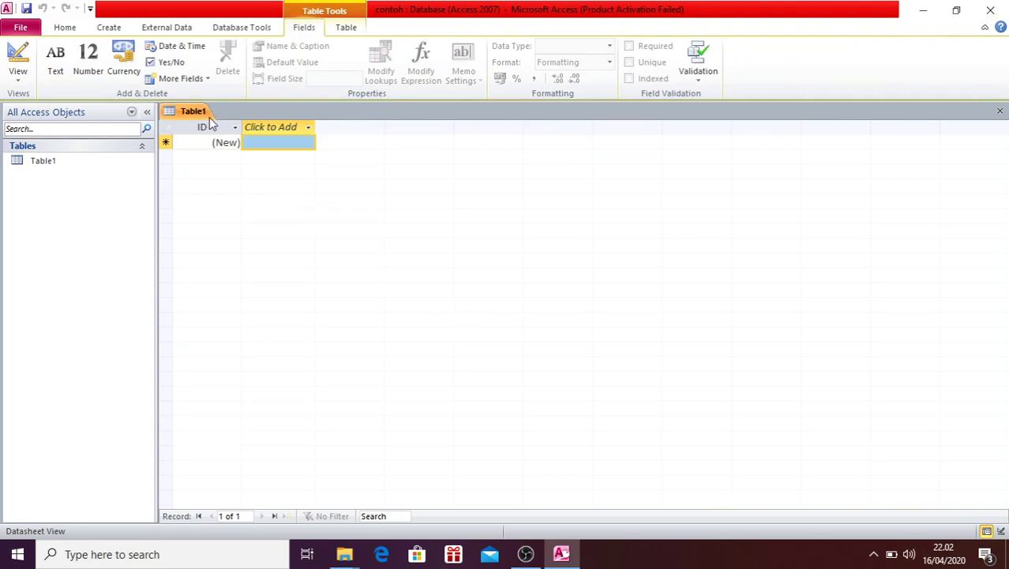
Step: Close the empty Table1 in the contoh database and display the commands for creating new database objects
{"action": "left_click", "coordinate": [1000, 111]}
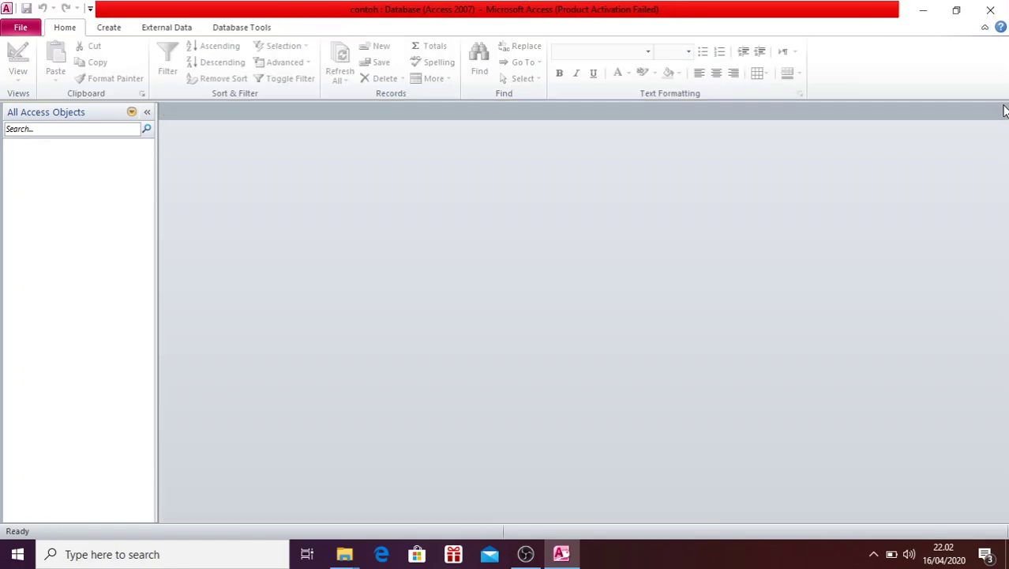
{"action": "left_click", "coordinate": [109, 28]}
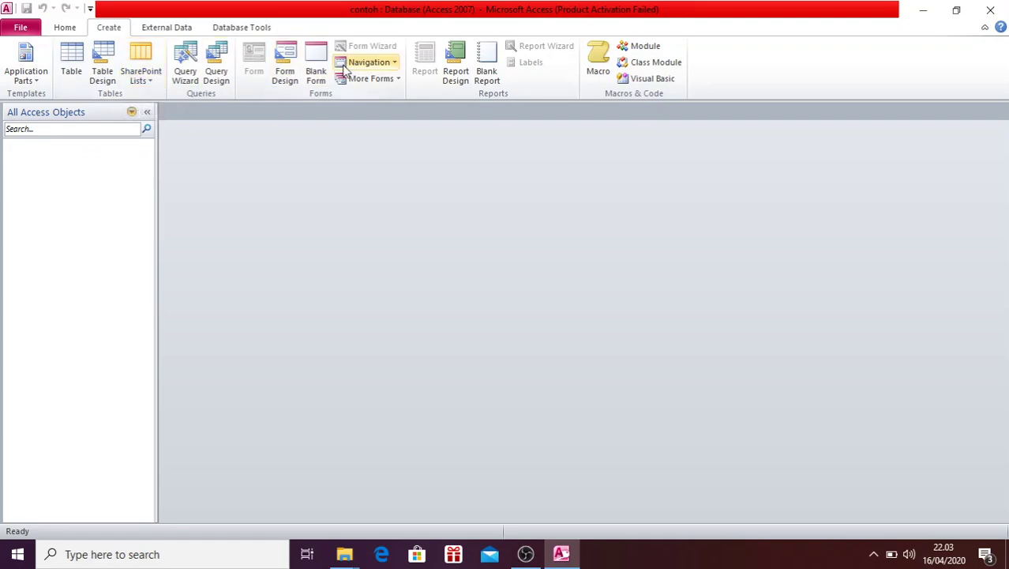
Step: Start a new table in Design view and add a Text field Nama Karyawan with field size 50
{"action": "left_click", "coordinate": [114, 59]}
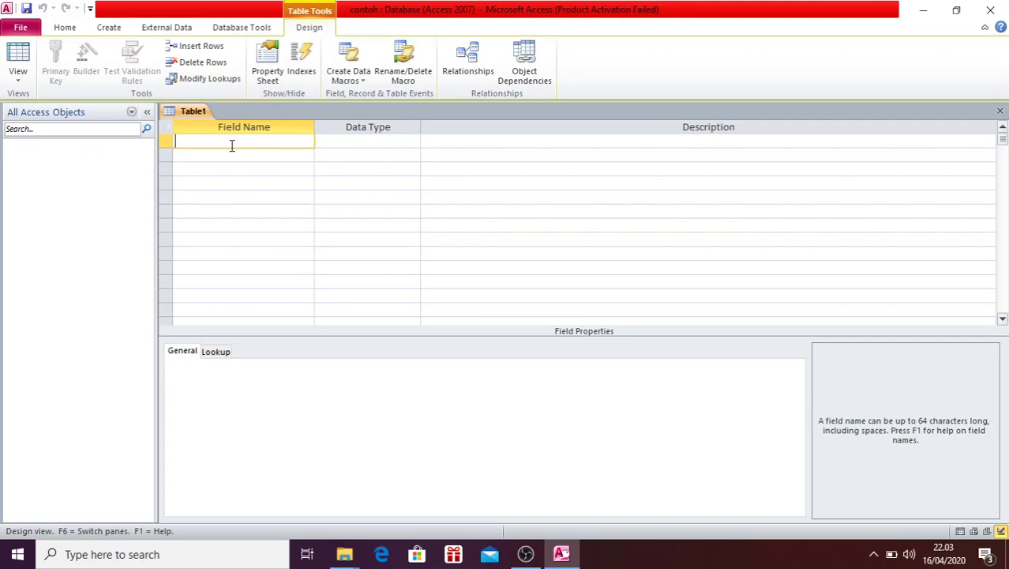
{"action": "type", "text": "Nama Karyawan"}
{"action": "key", "text": "Tab"}
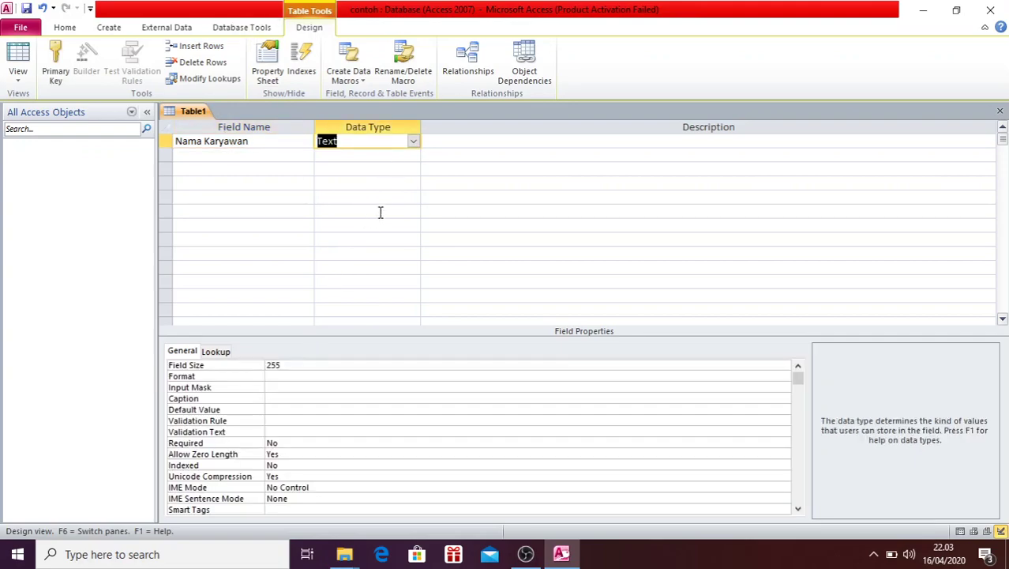
{"action": "double_click", "coordinate": [299, 365]}
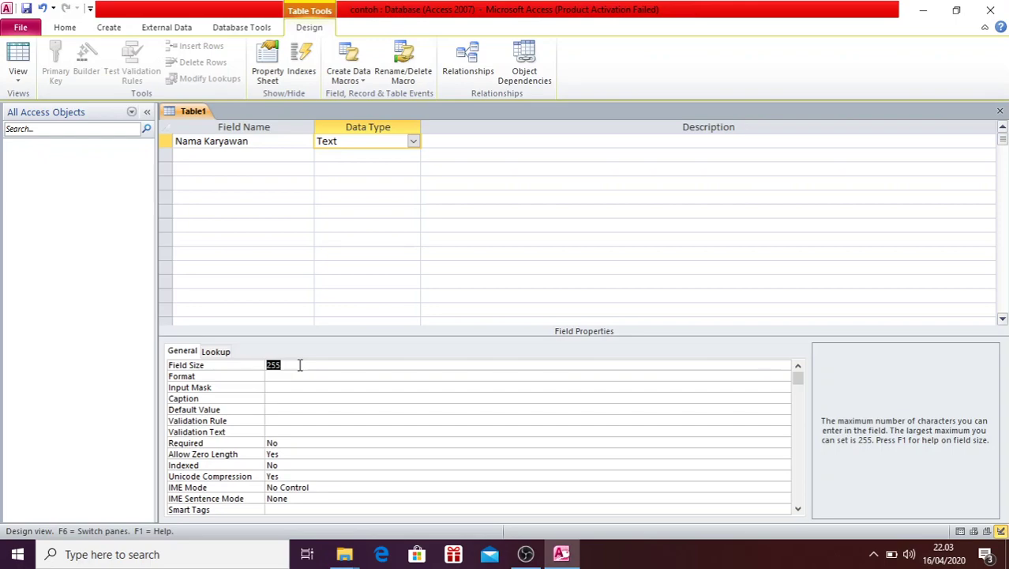
{"action": "type", "text": "50"}
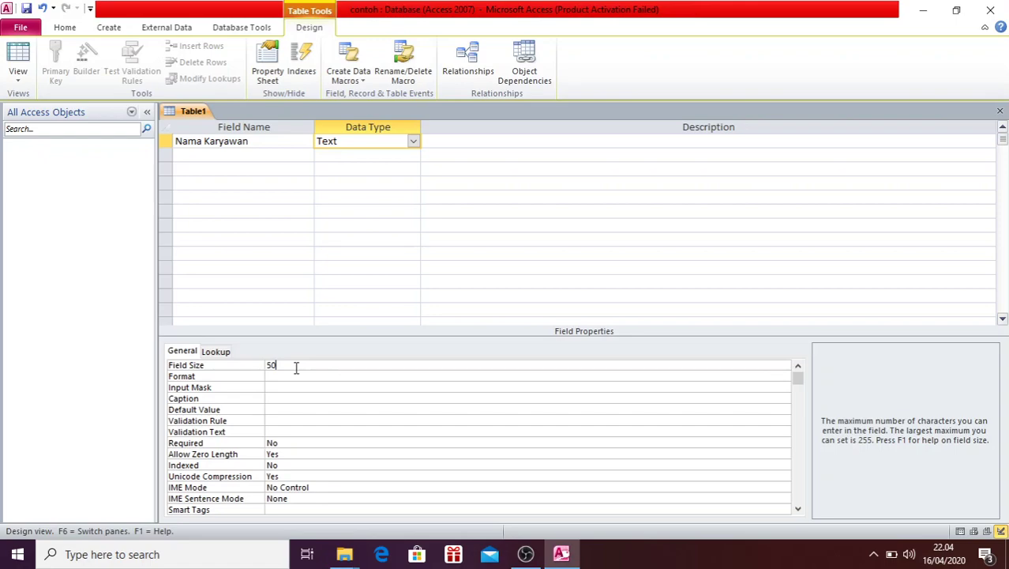
Step: Add a second field named TglLahir with the Date/Time data type
{"action": "left_click", "coordinate": [210, 155]}
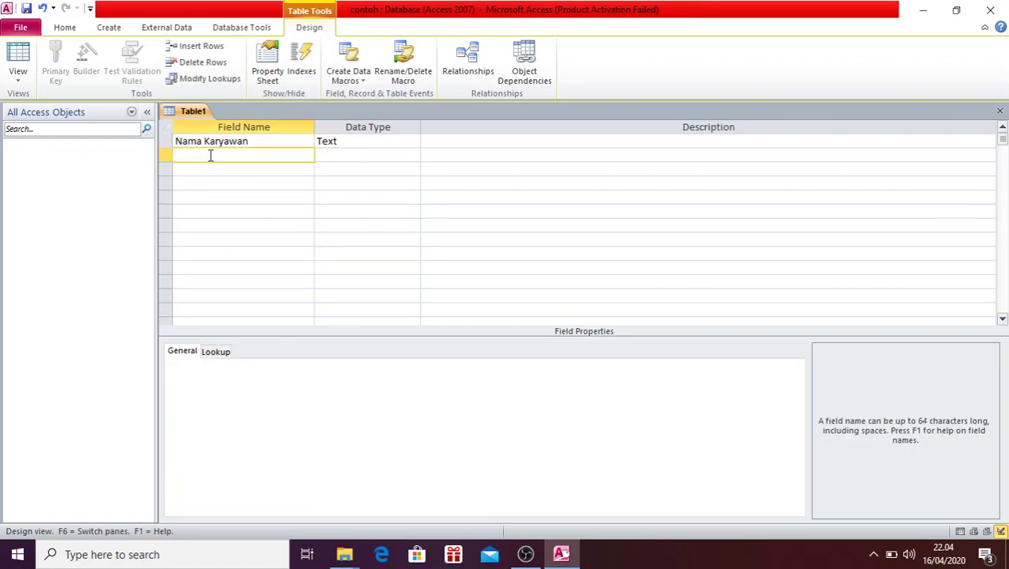
{"action": "type", "text": "tgl"}
{"action": "key", "text": "BackSpace"}
{"action": "key", "text": "BackSpace"}
{"action": "key", "text": "BackSpace"}
{"action": "key", "text": "Caps_Lock"}
{"action": "type", "text": "tGL"}
{"action": "key", "text": "BackSpace"}
{"action": "key", "text": "BackSpace"}
{"action": "key", "text": "BackSpace"}
{"action": "type", "text": "tG"}
{"action": "key", "text": "BackSpace"}
{"action": "key", "text": "BackSpace"}
{"action": "key", "text": "Caps_Lock"}
{"action": "type", "text": "TglLahir"}
{"action": "key", "text": "Tab"}
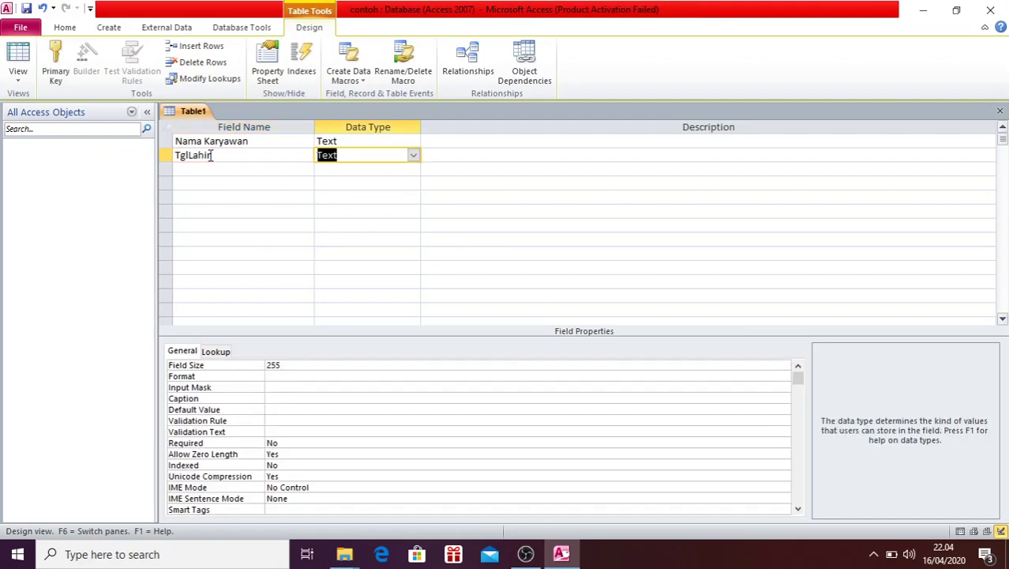
{"action": "left_click", "coordinate": [413, 155]}
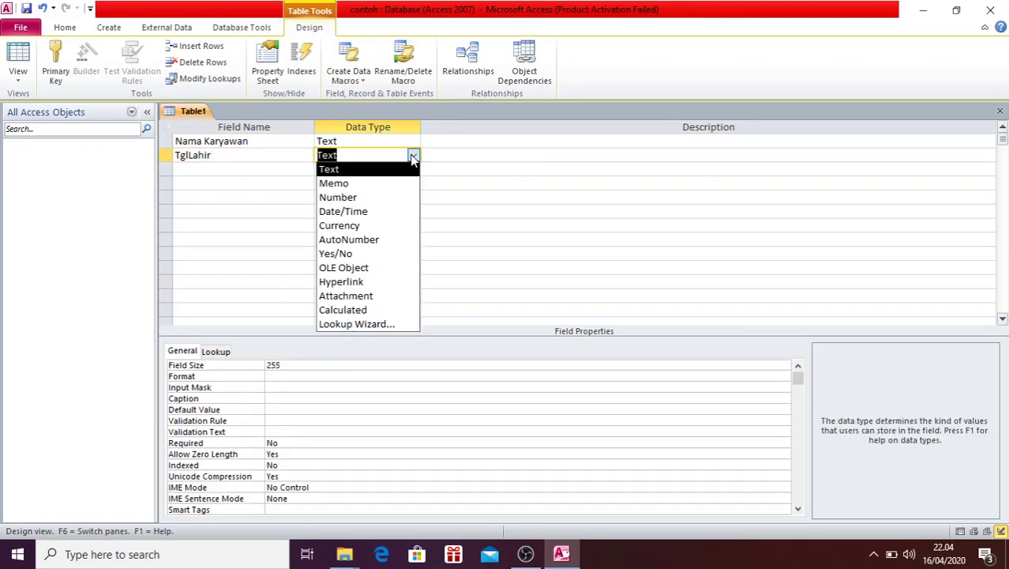
{"action": "left_click", "coordinate": [376, 212]}
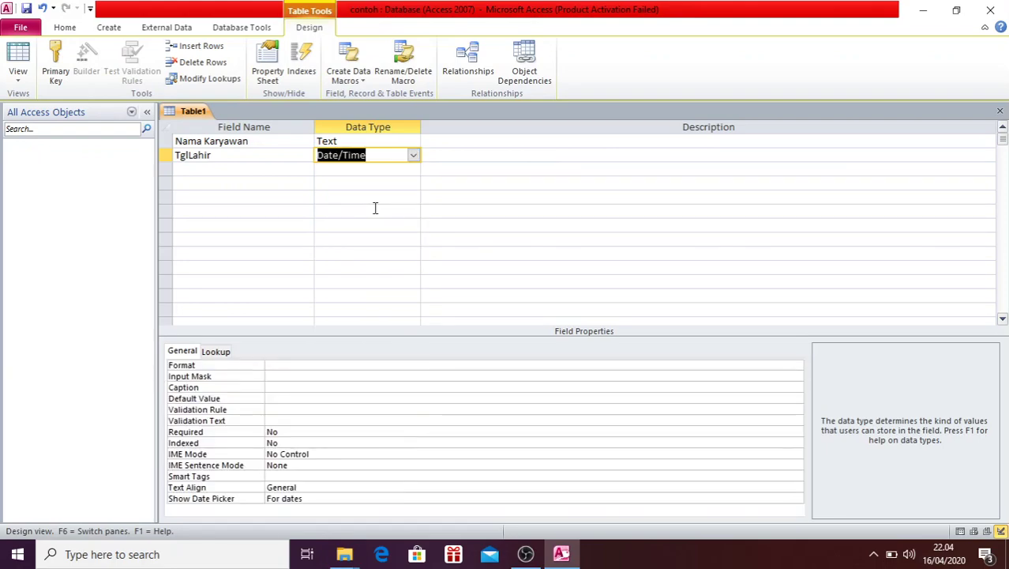
Step: Set the display format of the TglLahir field to Short Date
{"action": "left_click", "coordinate": [332, 363]}
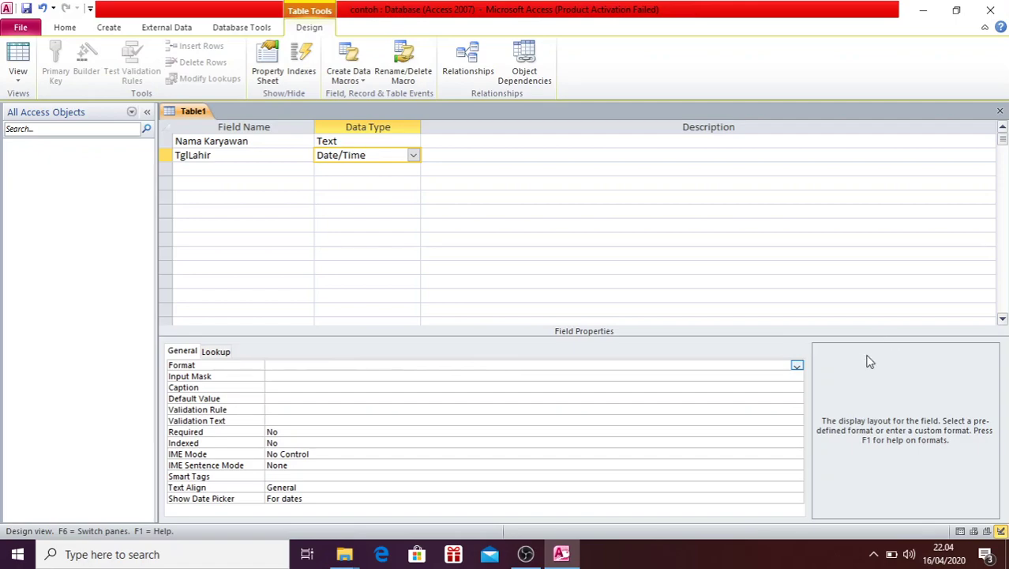
{"action": "left_click", "coordinate": [797, 367]}
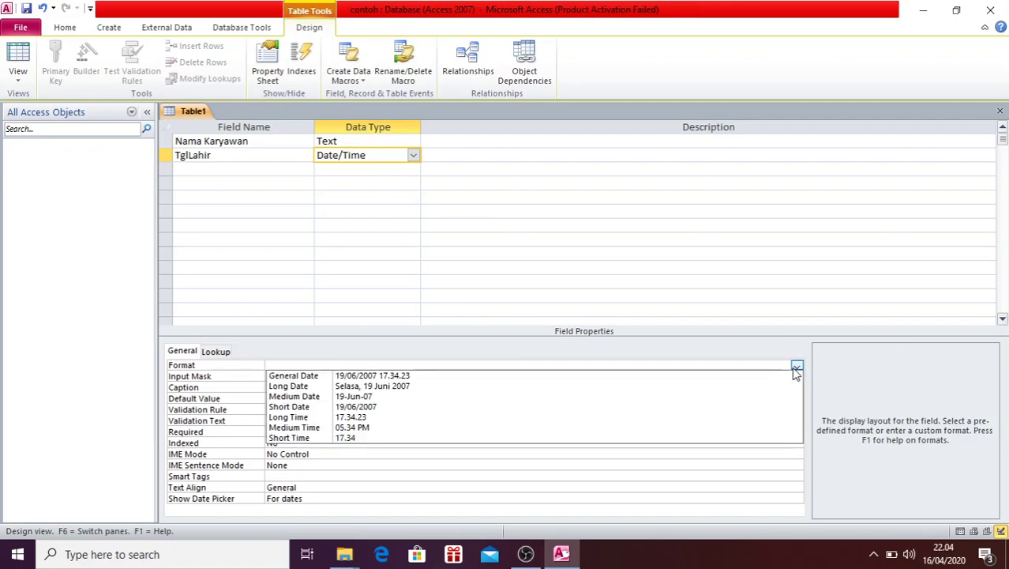
{"action": "left_click", "coordinate": [545, 407]}
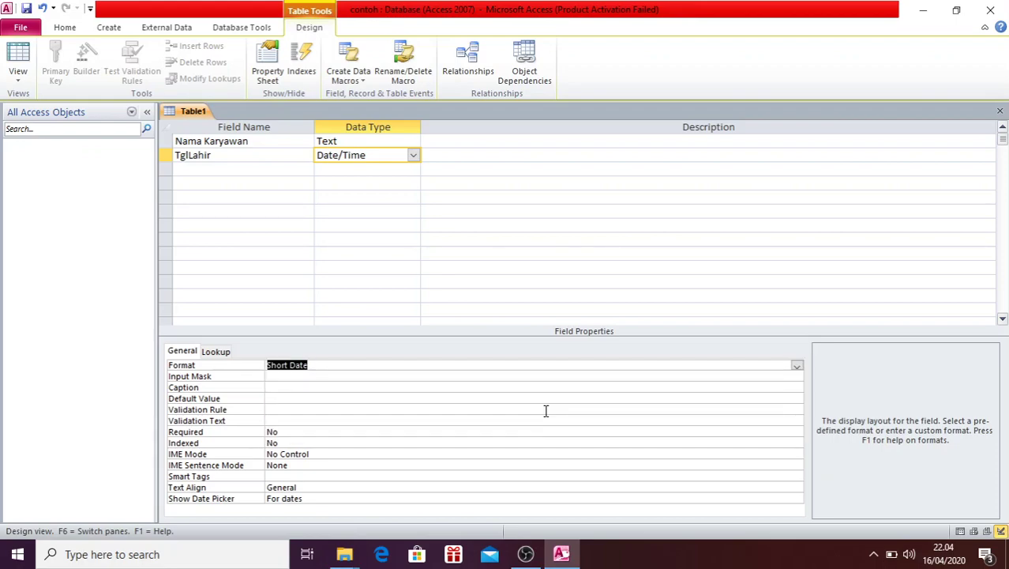
Step: Add a Text field named TempatLahir below TglLahir and set its field size to 25
{"action": "left_click", "coordinate": [235, 166]}
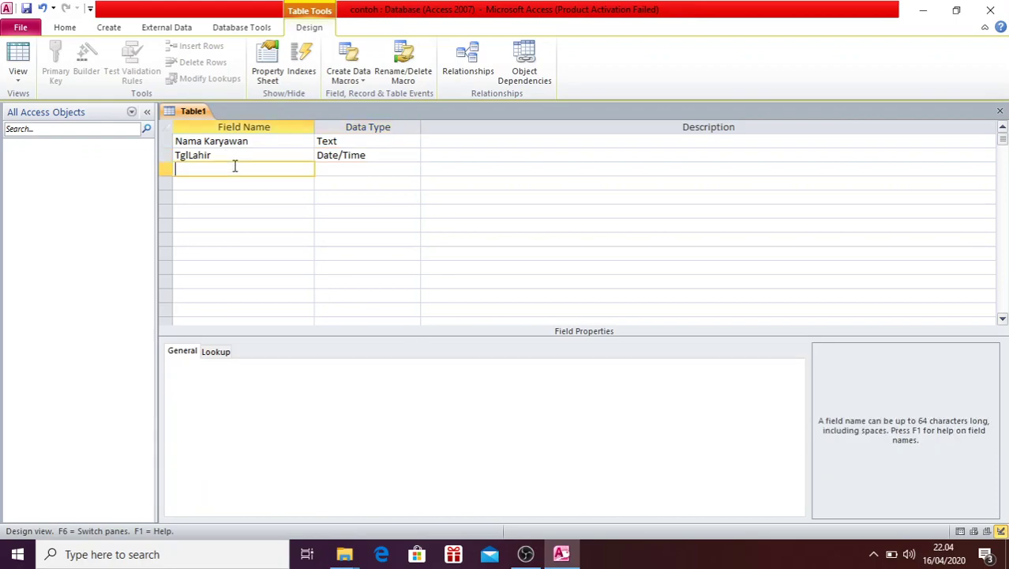
{"action": "type", "text": "T"}
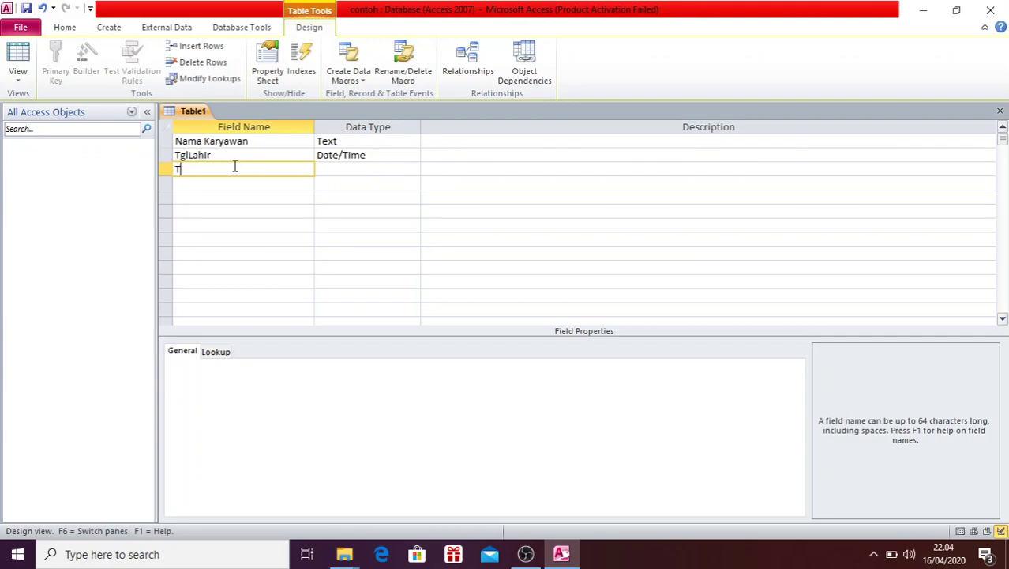
{"action": "type", "text": "empatLahir"}
{"action": "left_click", "coordinate": [370, 170]}
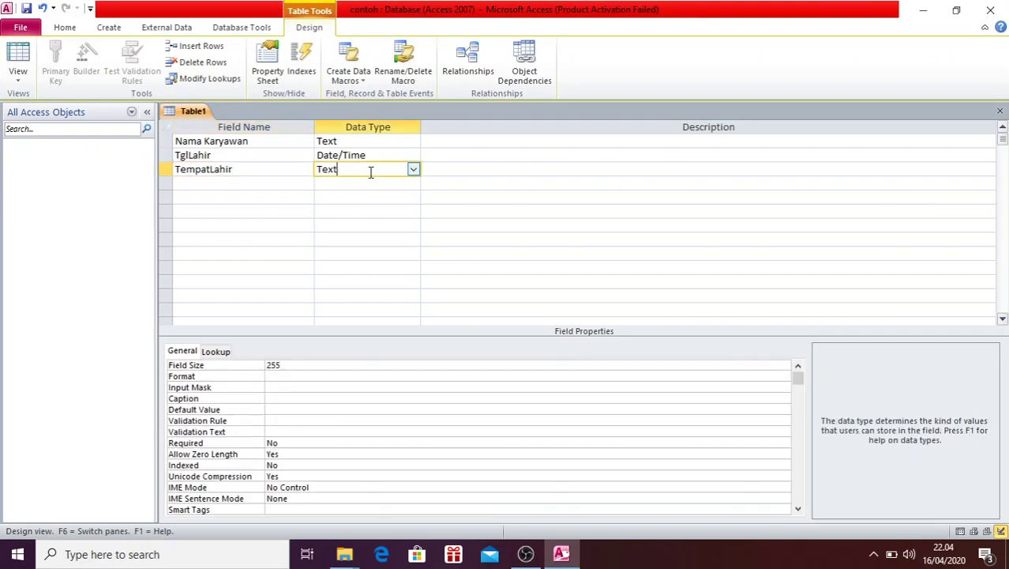
{"action": "left_click", "coordinate": [297, 364]}
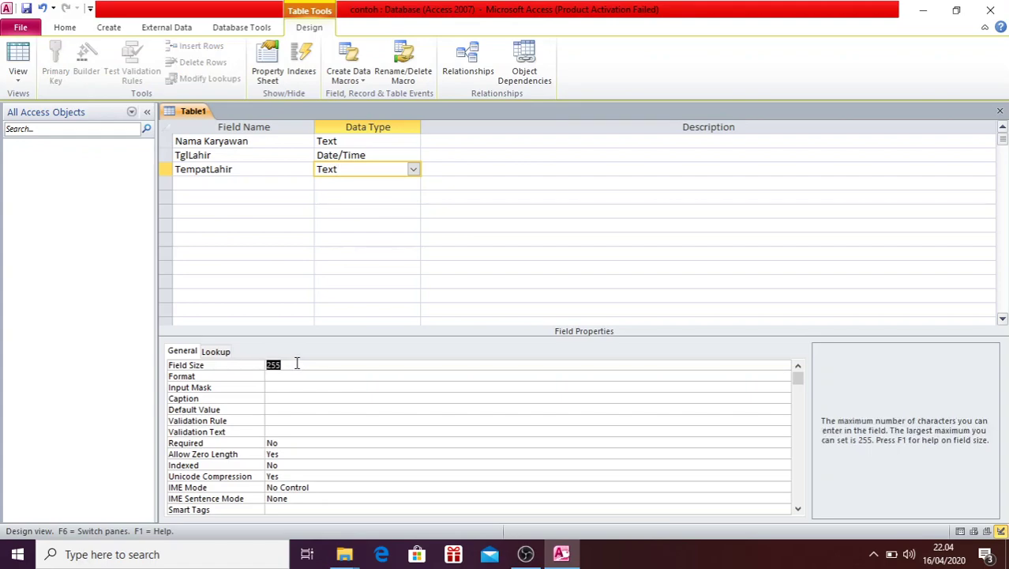
{"action": "type", "text": "25"}
{"action": "left_click", "coordinate": [214, 226]}
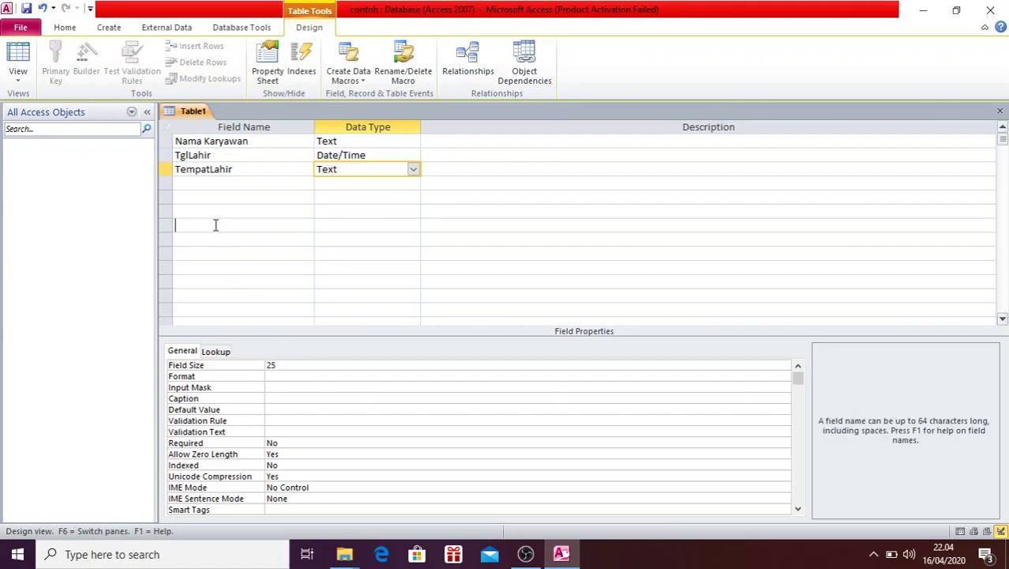
Step: Move the TempatLahir field above TglLahir in the table design
{"action": "left_click", "coordinate": [165, 172]}
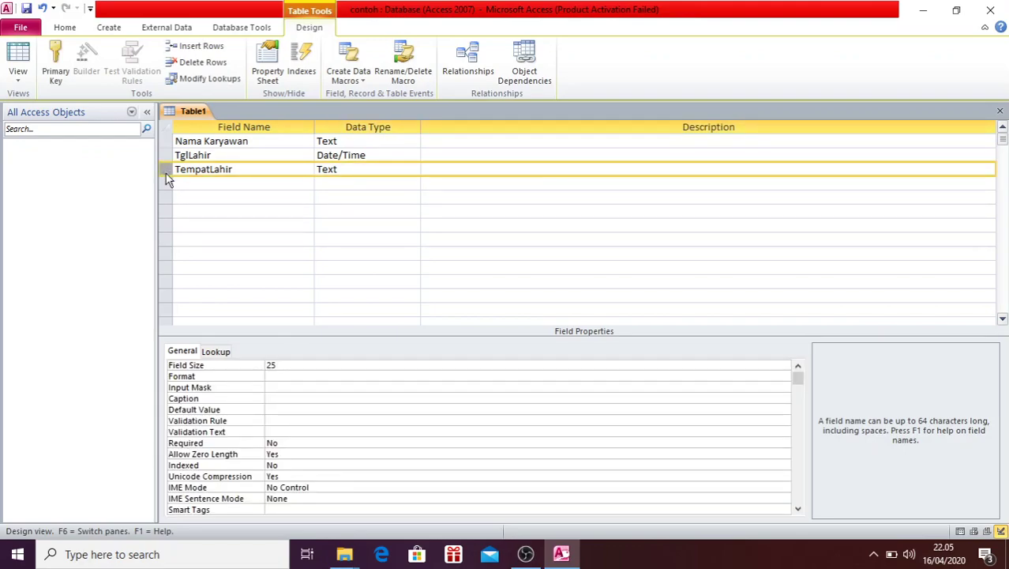
{"action": "left_click_drag", "start_coordinate": [166, 174], "coordinate": [166, 160]}
{"action": "left_click", "coordinate": [227, 209]}
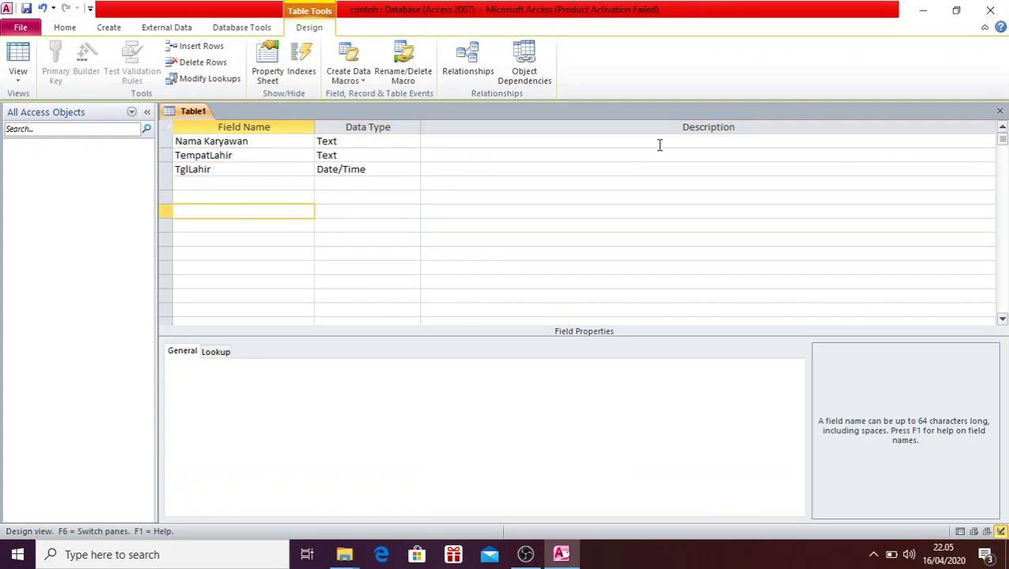
Step: Try to close the table design and save it under the name NamaKaryawan
{"action": "left_click", "coordinate": [999, 112]}
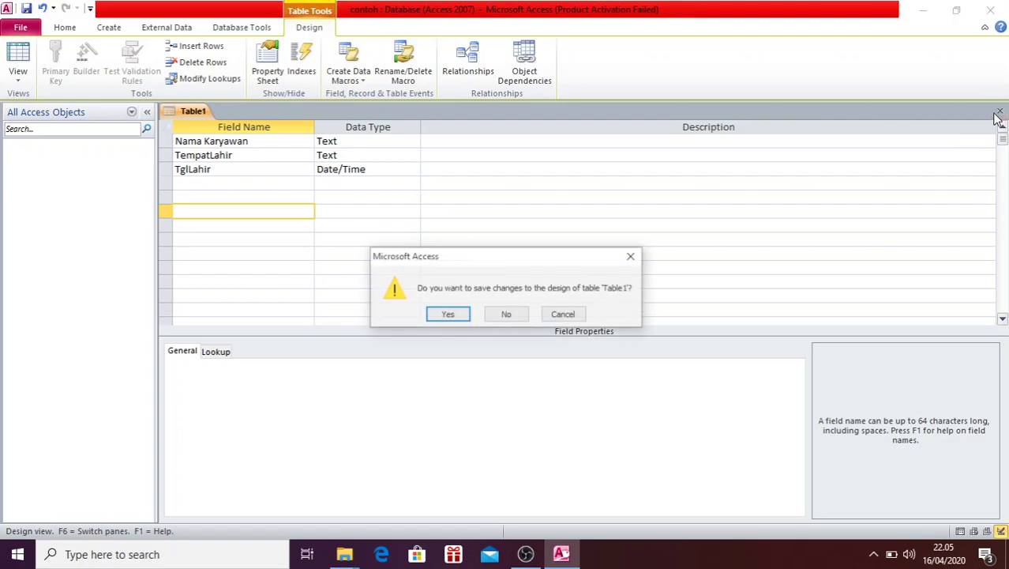
{"action": "left_click", "coordinate": [447, 314]}
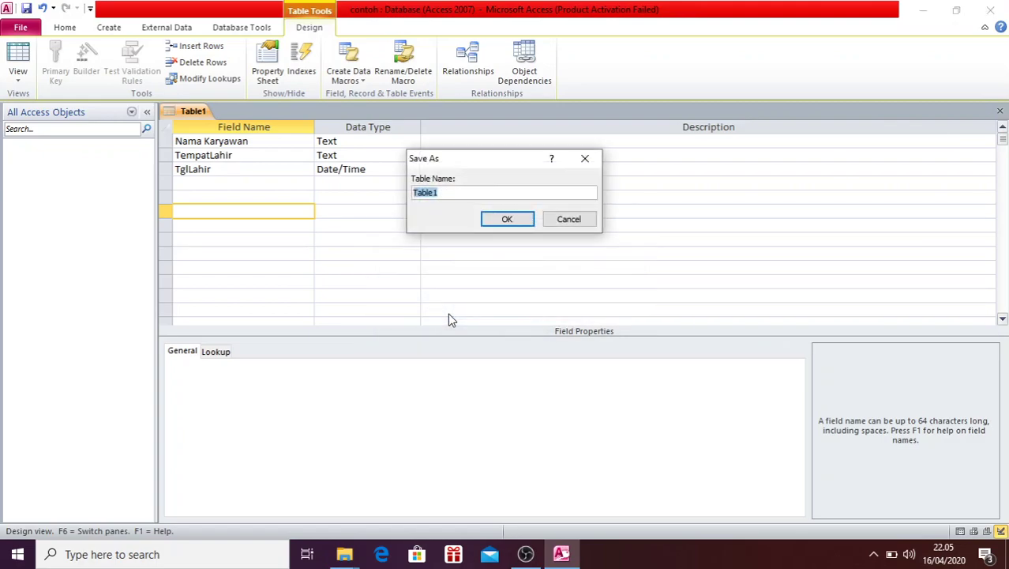
{"action": "type", "text": "NamaKaryawan"}
{"action": "left_click", "coordinate": [507, 217]}
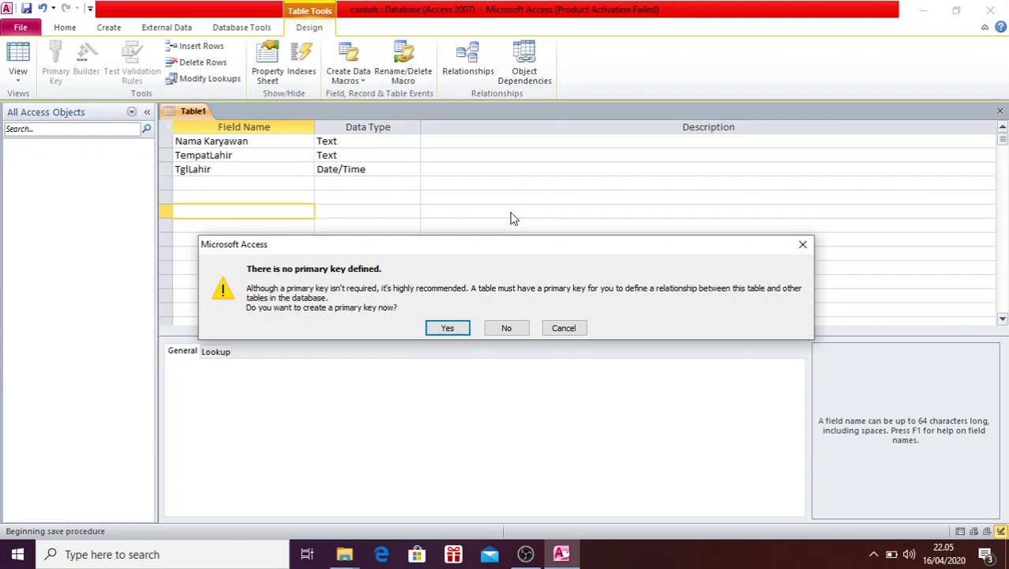
{"action": "left_click", "coordinate": [564, 329]}
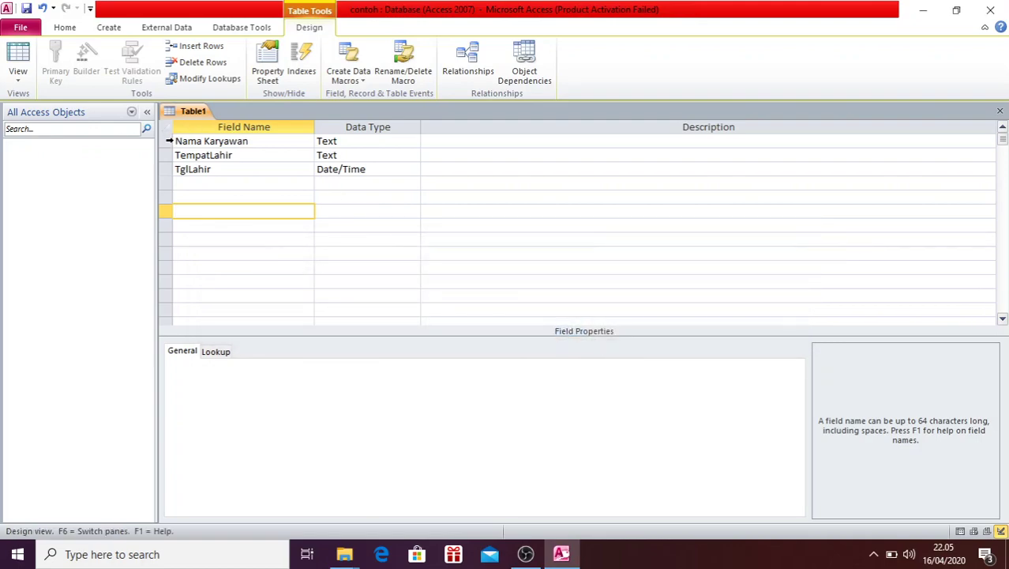
Step: Insert a row above Nama Karyawan and define a Text field named IDKar in it
{"action": "left_click", "coordinate": [167, 141]}
{"action": "right_click", "coordinate": [169, 146]}
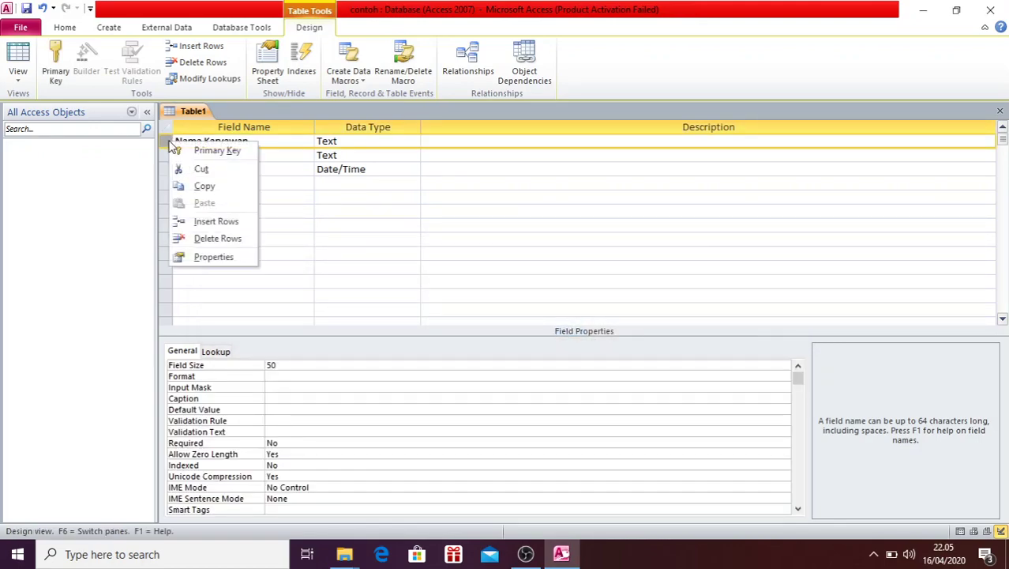
{"action": "left_click", "coordinate": [199, 223]}
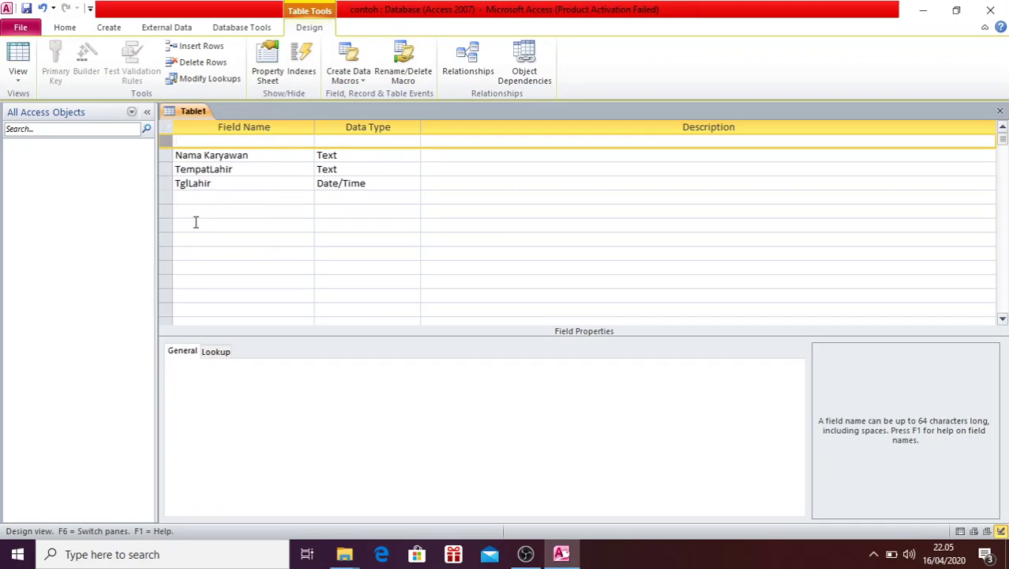
{"action": "left_click", "coordinate": [217, 142]}
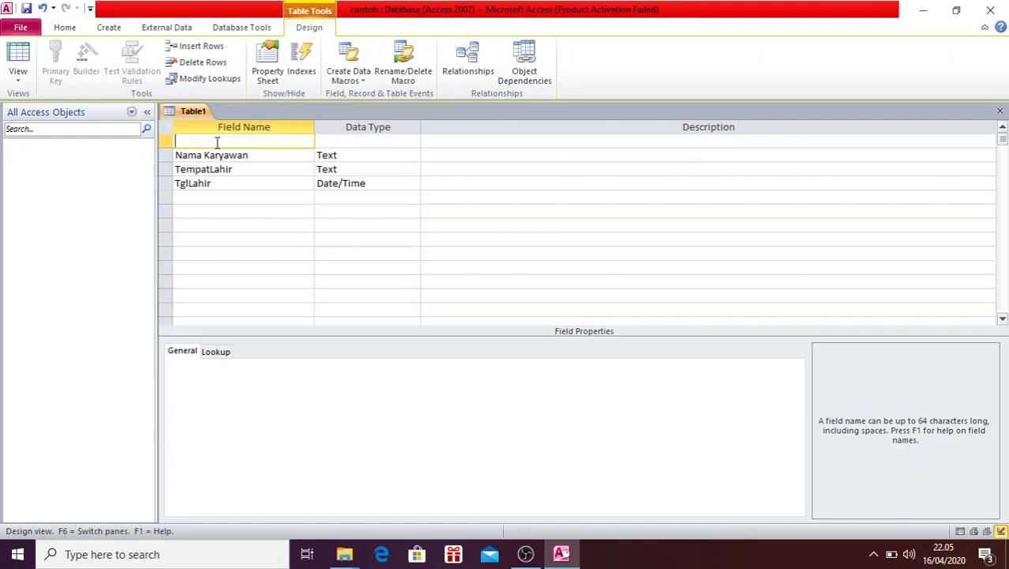
{"action": "type", "text": "IDKar"}
{"action": "left_click", "coordinate": [390, 141]}
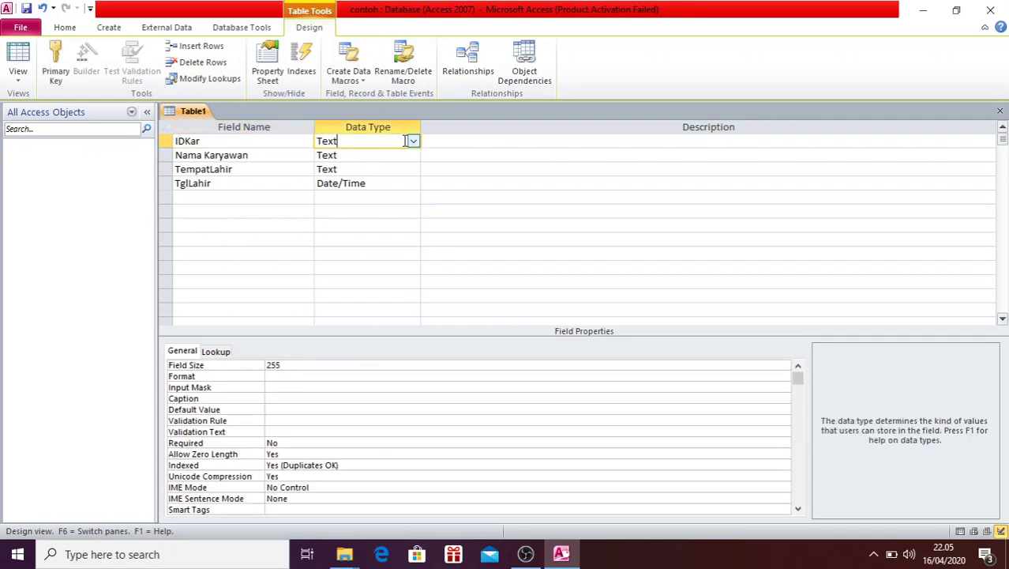
Step: Set the field size of the IDKar field to 5
{"action": "left_click", "coordinate": [303, 365]}
{"action": "double_click", "coordinate": [302, 365]}
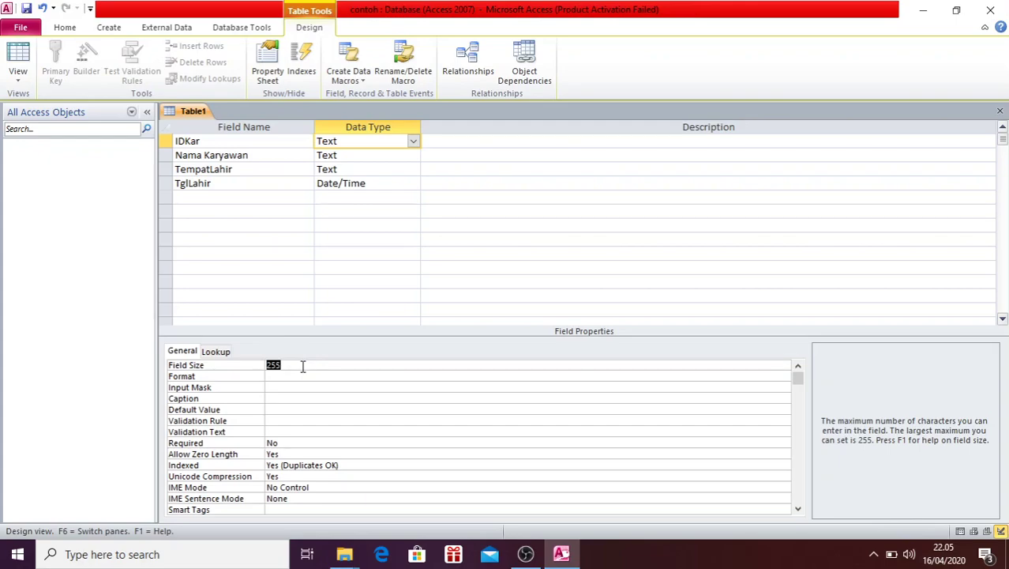
{"action": "type", "text": "1"}
{"action": "key", "text": "BackSpace"}
{"action": "type", "text": "5"}
{"action": "left_click", "coordinate": [350, 199]}
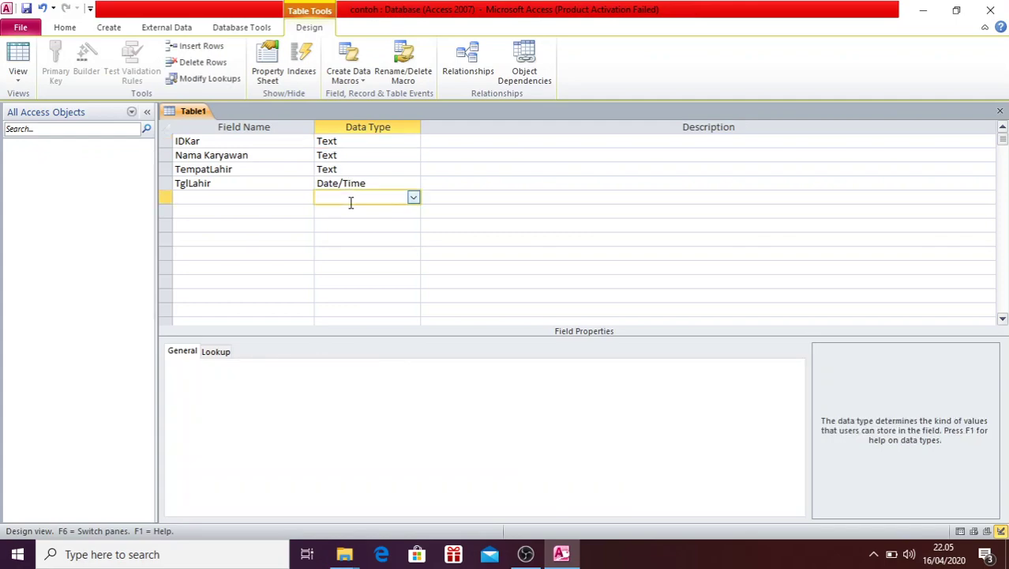
Step: Try again to close the table with the added IDKar field and save it as NamaKaryawan
{"action": "left_click", "coordinate": [1000, 111]}
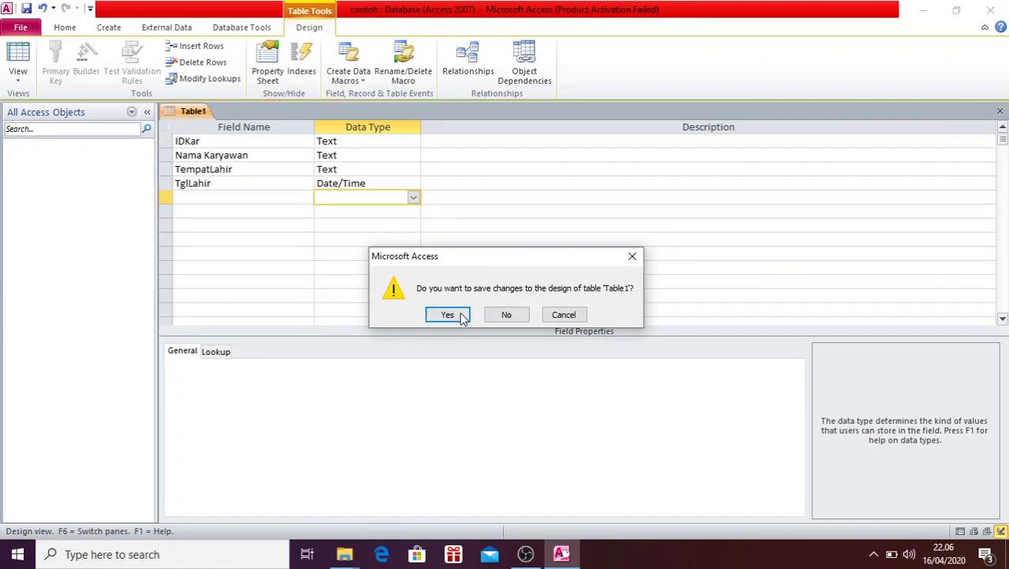
{"action": "left_click", "coordinate": [462, 314]}
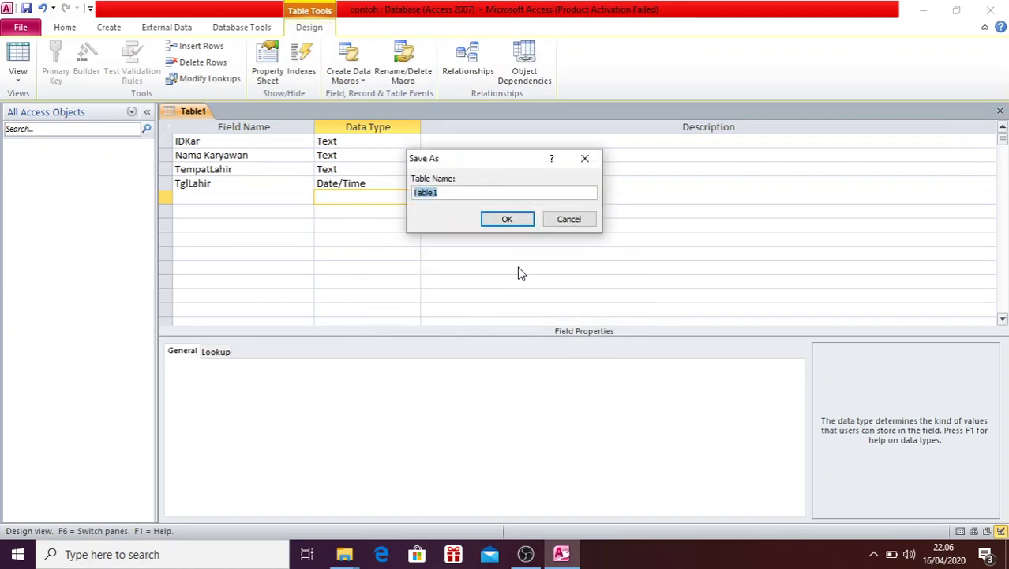
{"action": "type", "text": "NamaKaryawan"}
{"action": "left_click", "coordinate": [507, 220]}
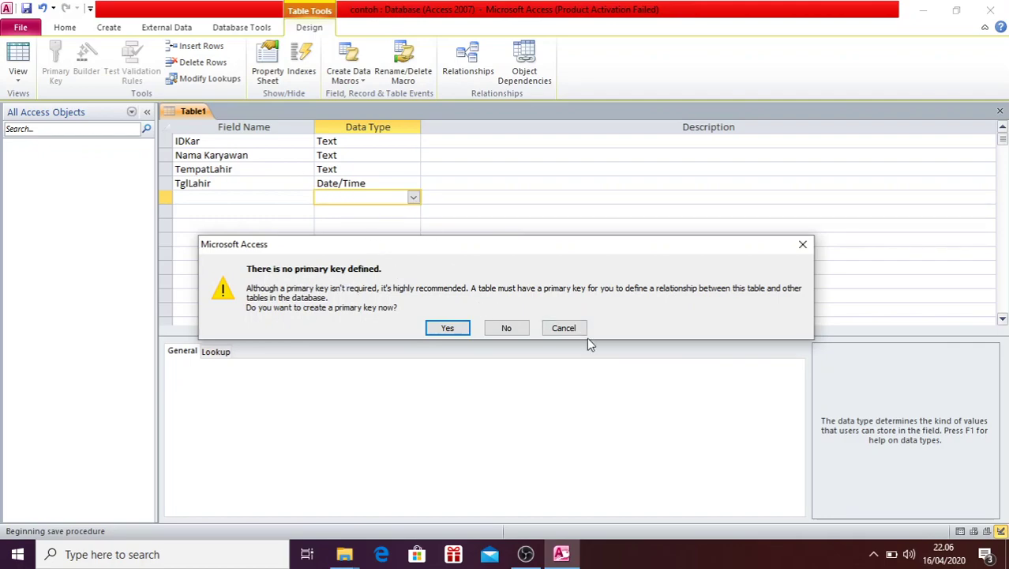
{"action": "left_click", "coordinate": [563, 329]}
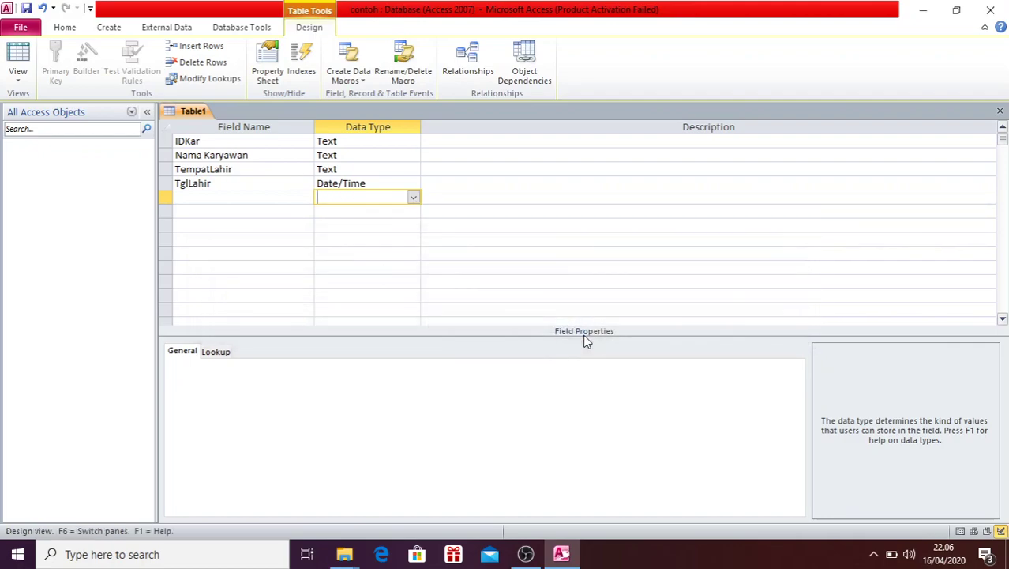
Step: Set the Indexed property of the IDKar field to Yes (No Duplicates)
{"action": "left_click", "coordinate": [353, 143]}
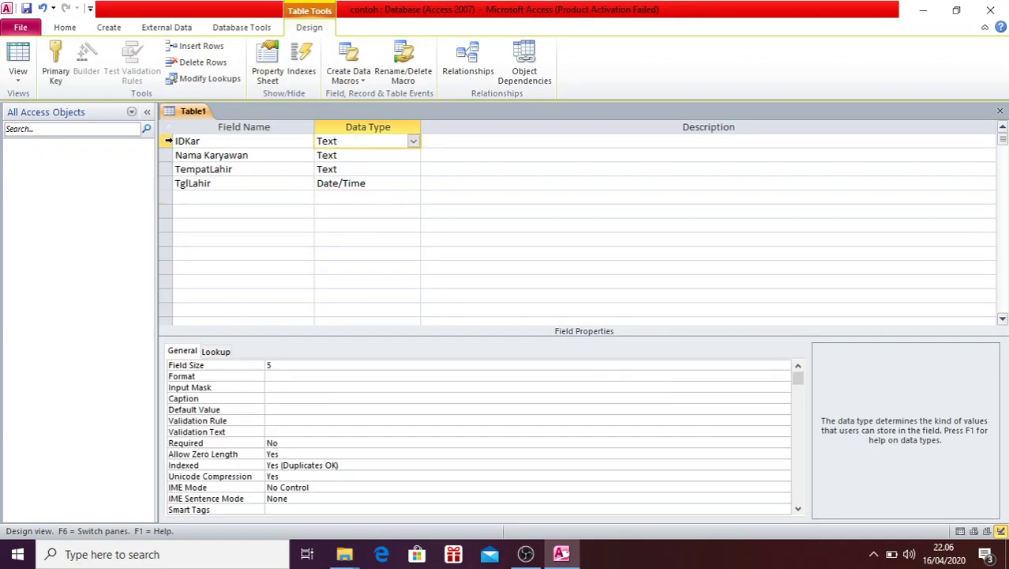
{"action": "left_click", "coordinate": [169, 142]}
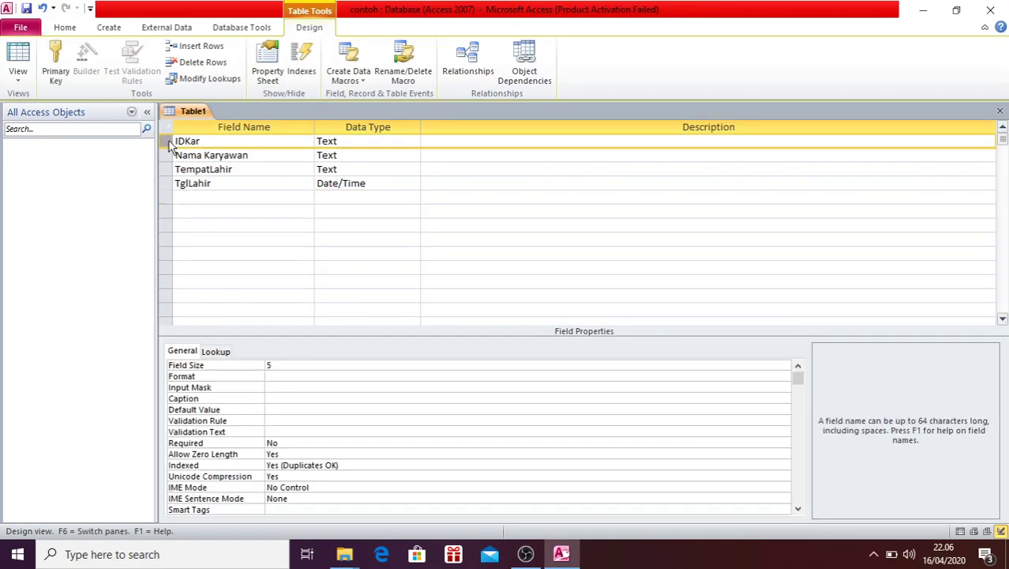
{"action": "left_click", "coordinate": [798, 509]}
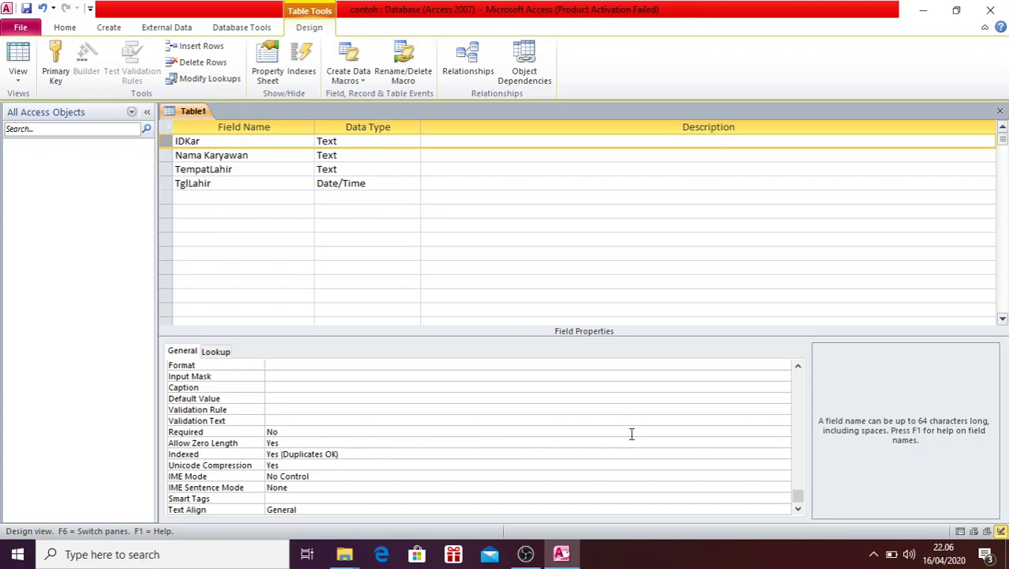
{"action": "left_click", "coordinate": [405, 455]}
{"action": "left_click", "coordinate": [784, 456]}
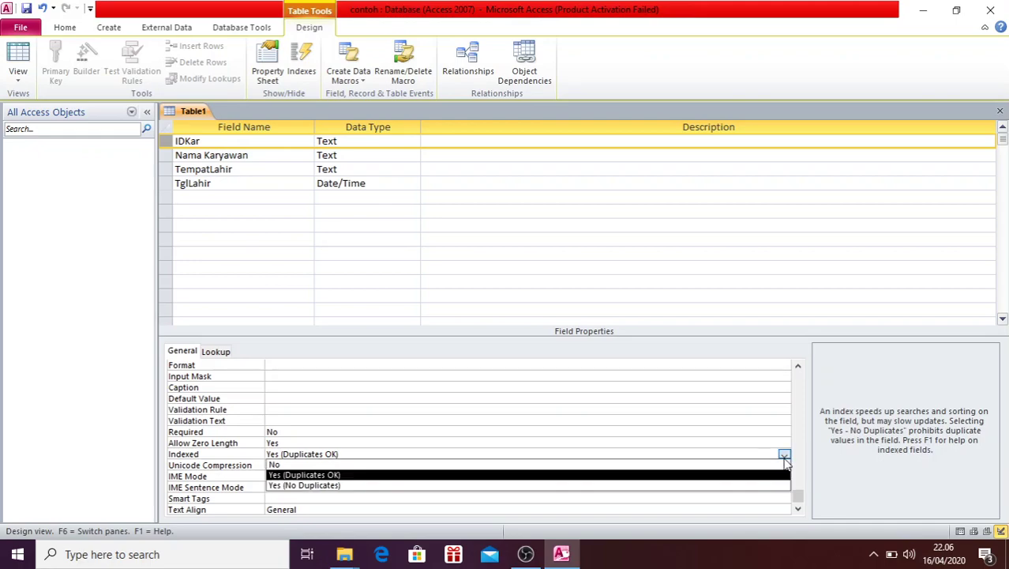
{"action": "left_click", "coordinate": [740, 485]}
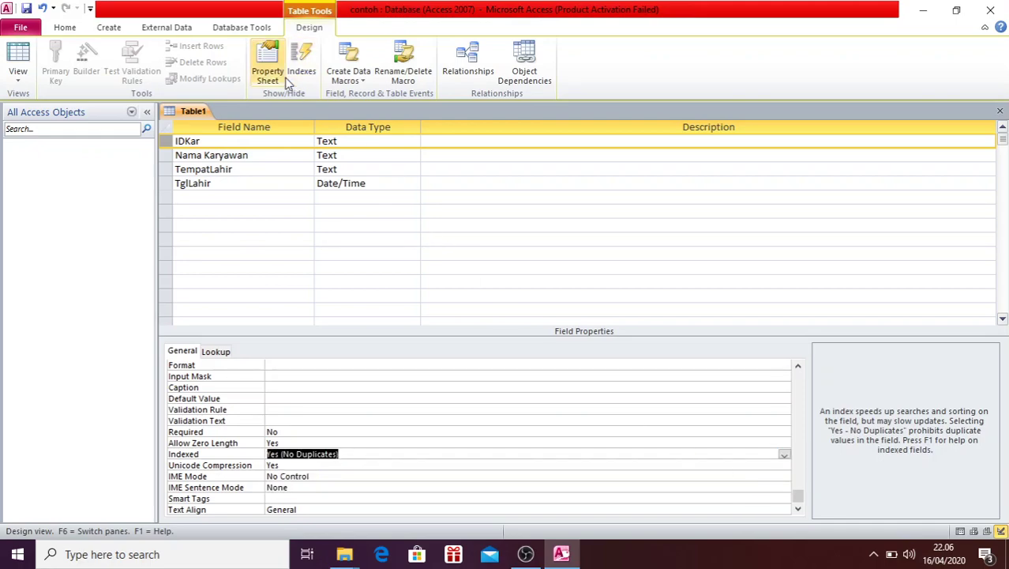
Step: Make the IDKar field the primary key of the table
{"action": "left_click", "coordinate": [365, 139]}
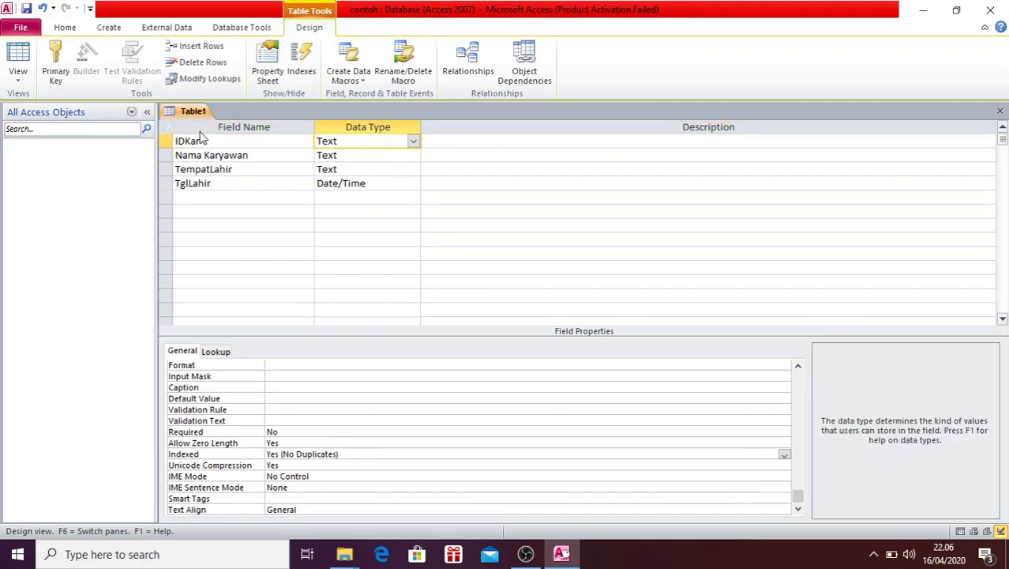
{"action": "right_click", "coordinate": [169, 141]}
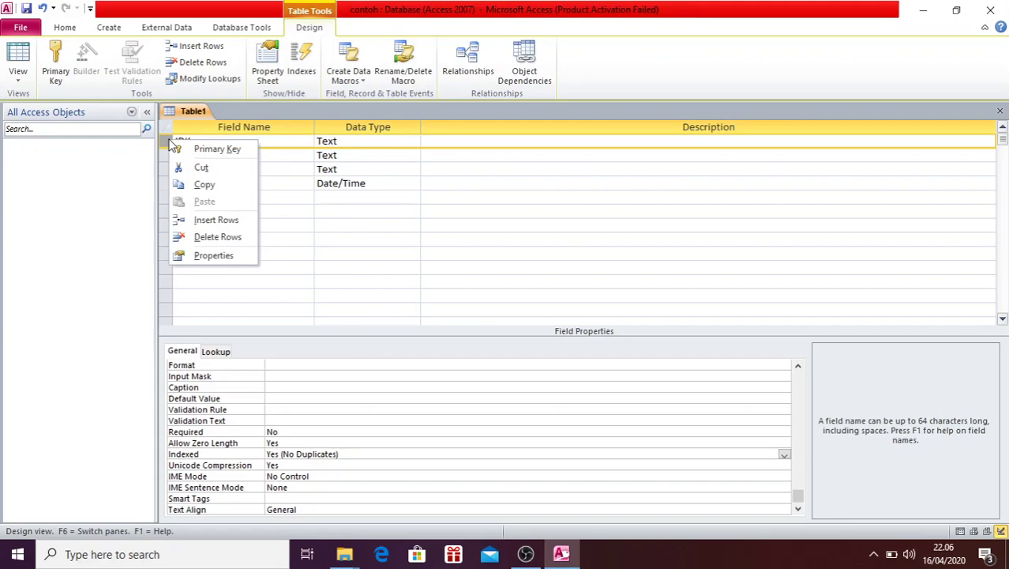
{"action": "left_click", "coordinate": [179, 150]}
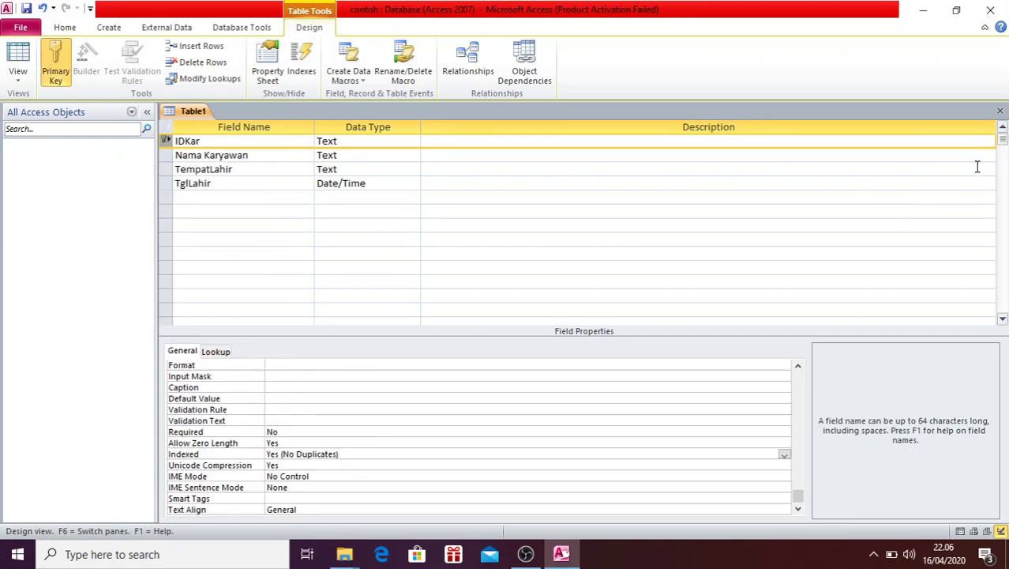
Step: Close the table design and save it as NamaKaryawan with its primary key
{"action": "left_click", "coordinate": [1000, 112]}
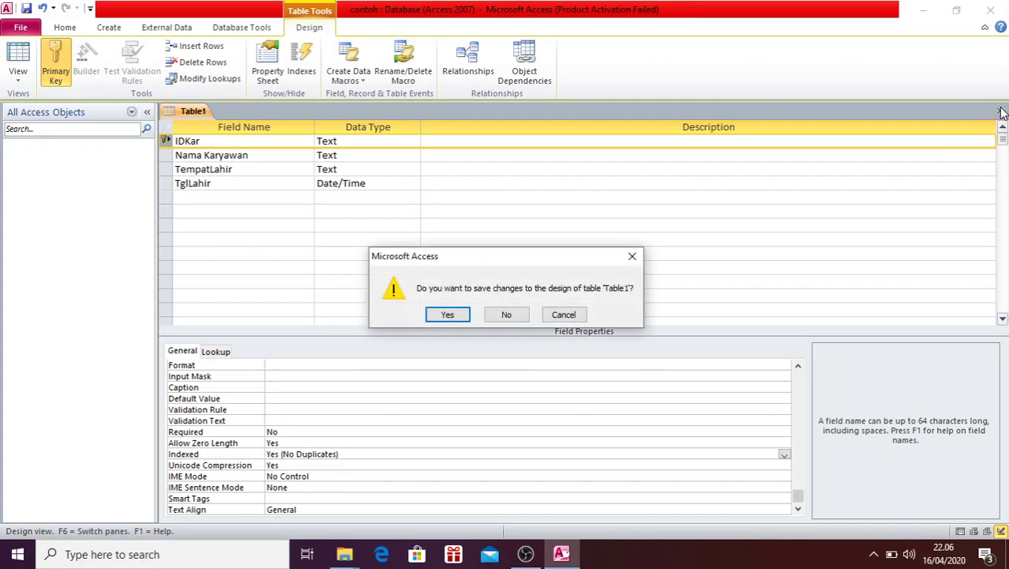
{"action": "left_click", "coordinate": [447, 314]}
{"action": "type", "text": "NamaKar"}
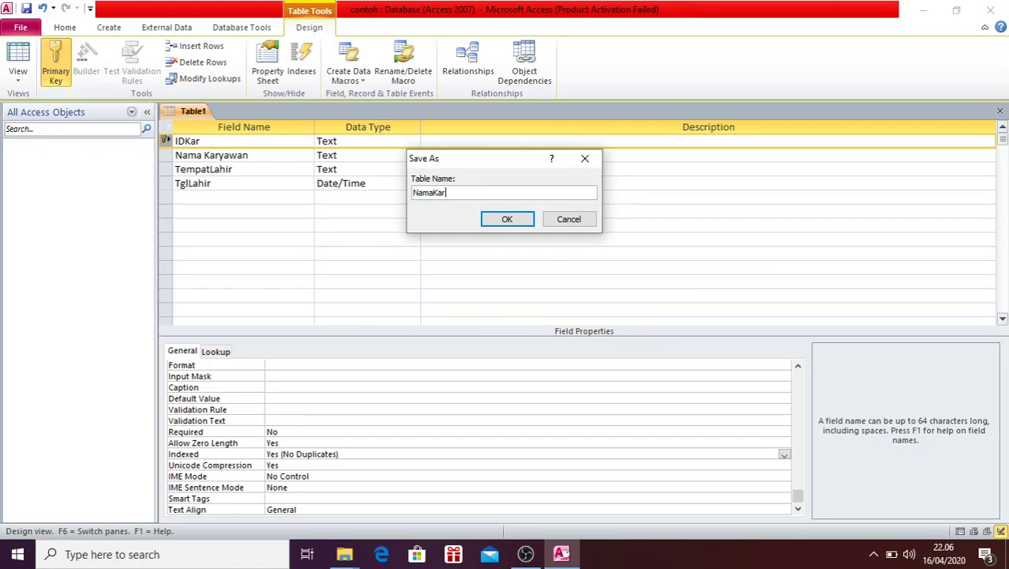
{"action": "type", "text": "yawan"}
{"action": "left_click", "coordinate": [501, 223]}
Step: Open the NamaKaryawan table and enter the employee's ID and full name in the first record
{"action": "double_click", "coordinate": [116, 165]}
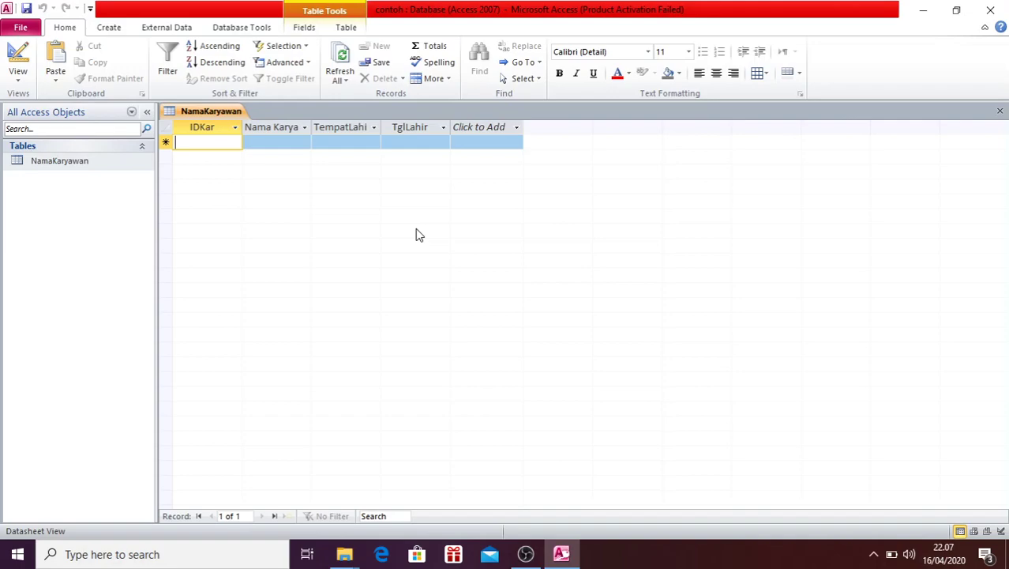
{"action": "type", "text": "A"}
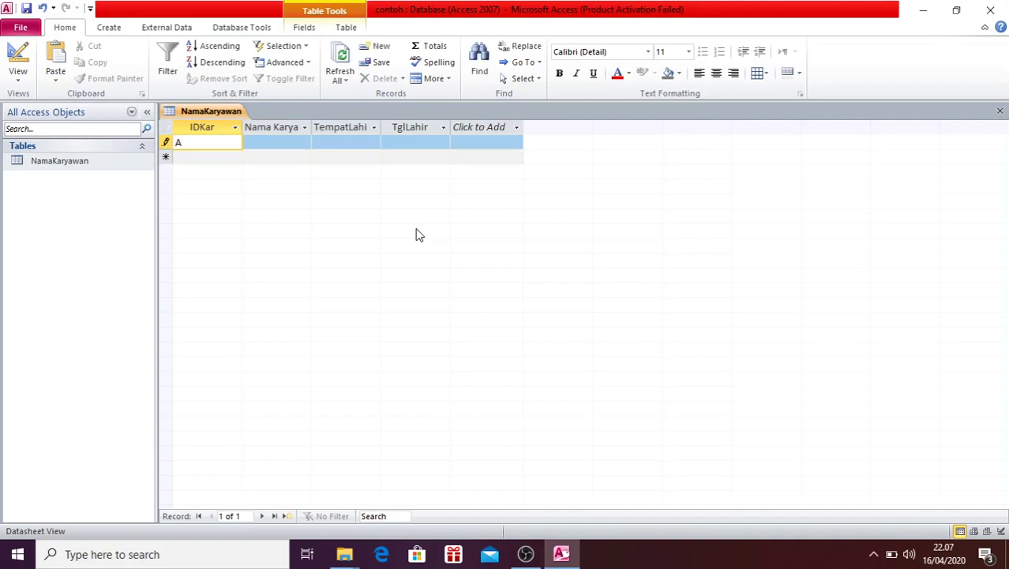
{"action": "type", "text": "101"}
{"action": "key", "text": "Tab"}
{"action": "type", "text": "Budi"}
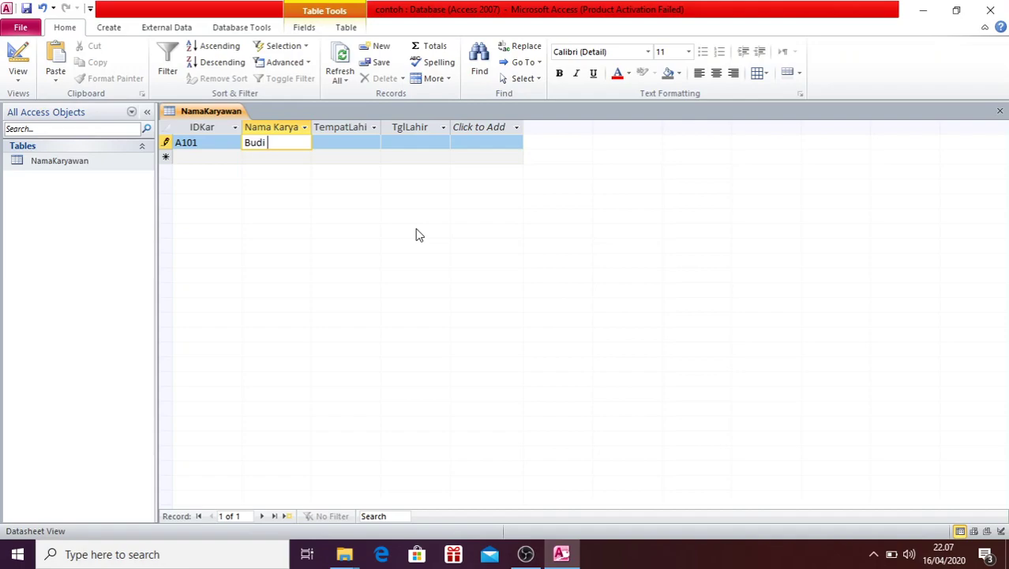
{"action": "type", "text": "Santoso"}
Step: Enter Jakarta as the TempatLahir value of the first record
{"action": "key", "text": "Tab"}
{"action": "type", "text": "Jaarta"}
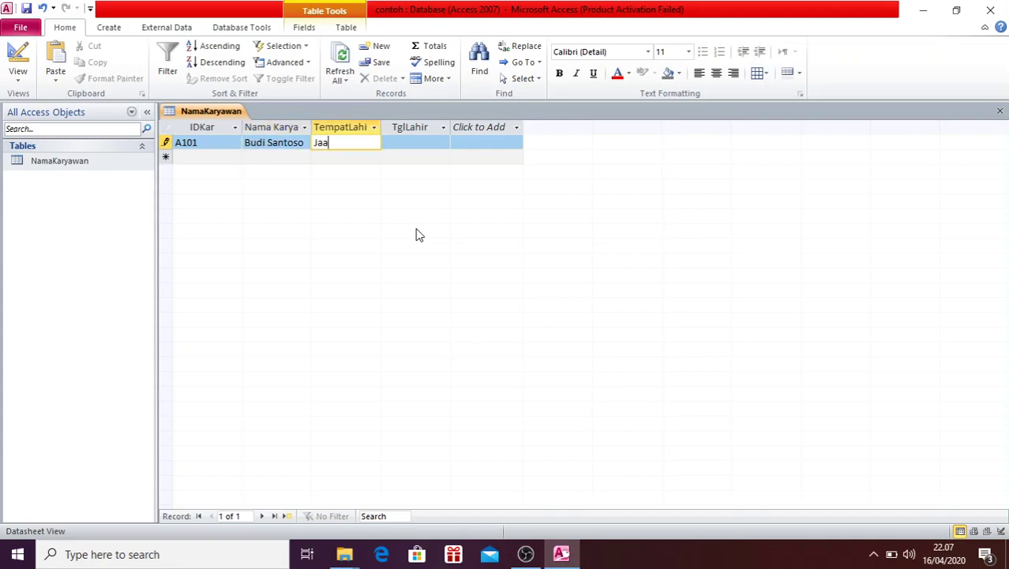
{"action": "key", "text": "BackSpace"}
{"action": "key", "text": "BackSpace"}
{"action": "key", "text": "BackSpace"}
{"action": "key", "text": "BackSpace"}
{"action": "type", "text": "karta"}
{"action": "key", "text": "Tab"}
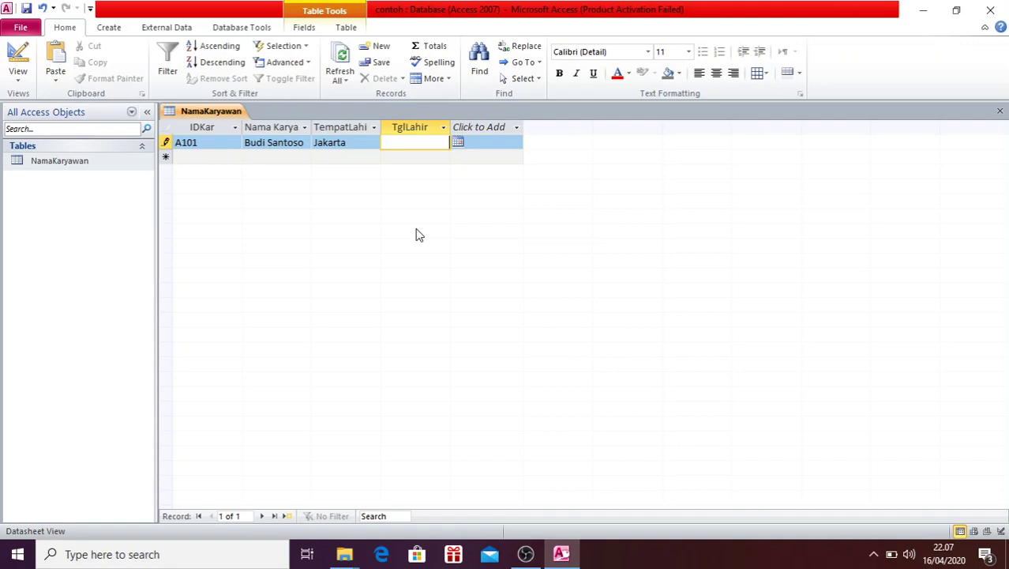
Step: Enter the employee's date of birth in the TglLahir field and close the NamaKaryawan table
{"action": "type", "text": "01"}
{"action": "type", "text": "/01"}
{"action": "type", "text": "/201"}
{"action": "type", "text": "1"}
{"action": "key", "text": "Return"}
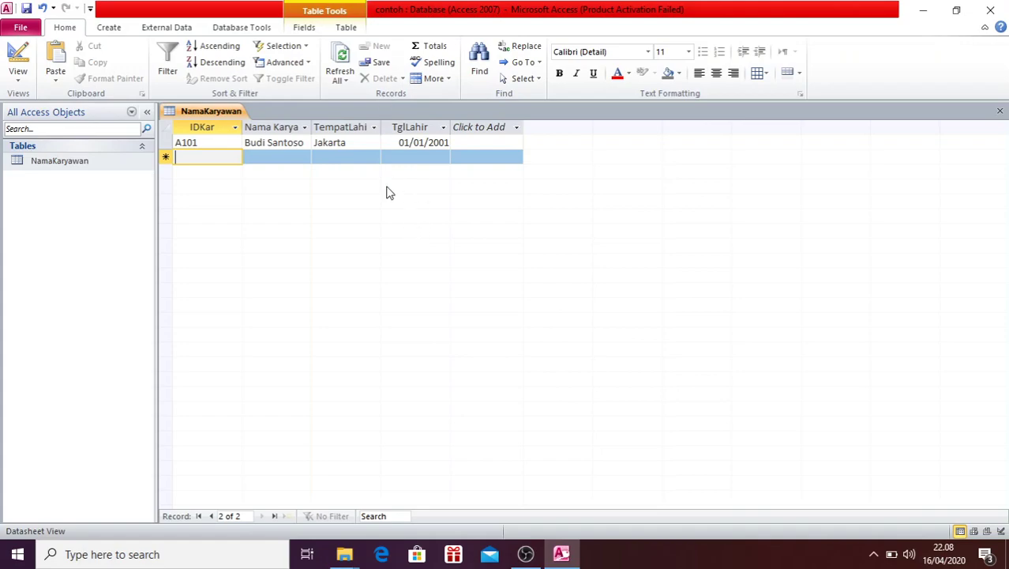
{"action": "left_click", "coordinate": [1000, 112]}
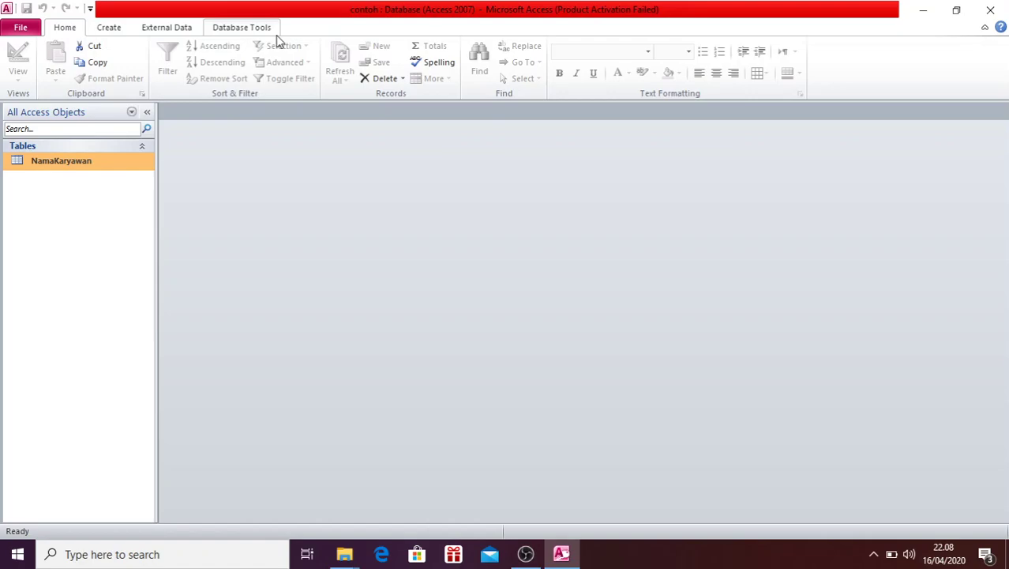
Step: Start an Excel import into a new table with C:\IISIP\Kuliah\SIM\Gn19\ContohData\ContohData.xlsx as the source
{"action": "left_click", "coordinate": [180, 28]}
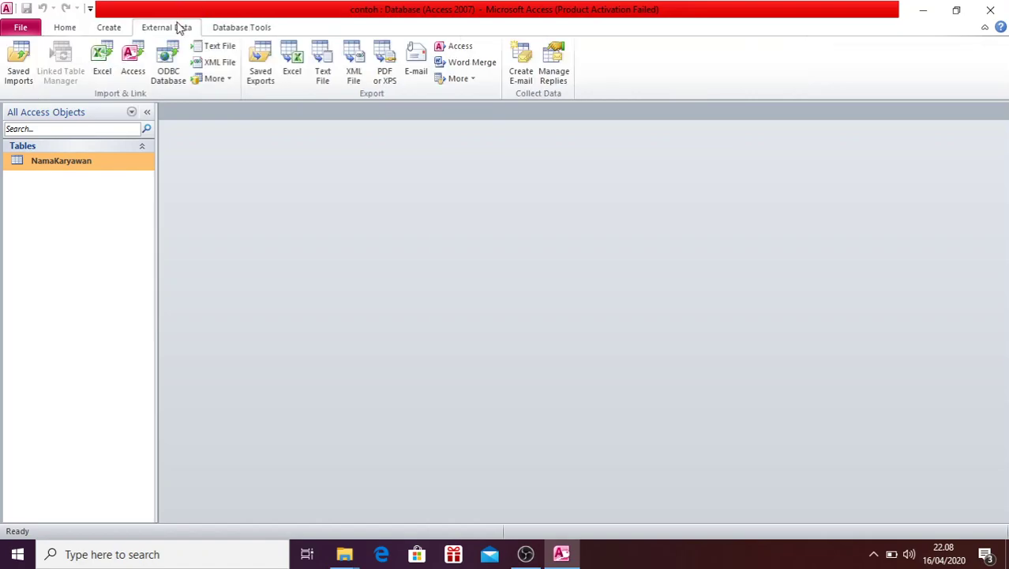
{"action": "left_click", "coordinate": [102, 59]}
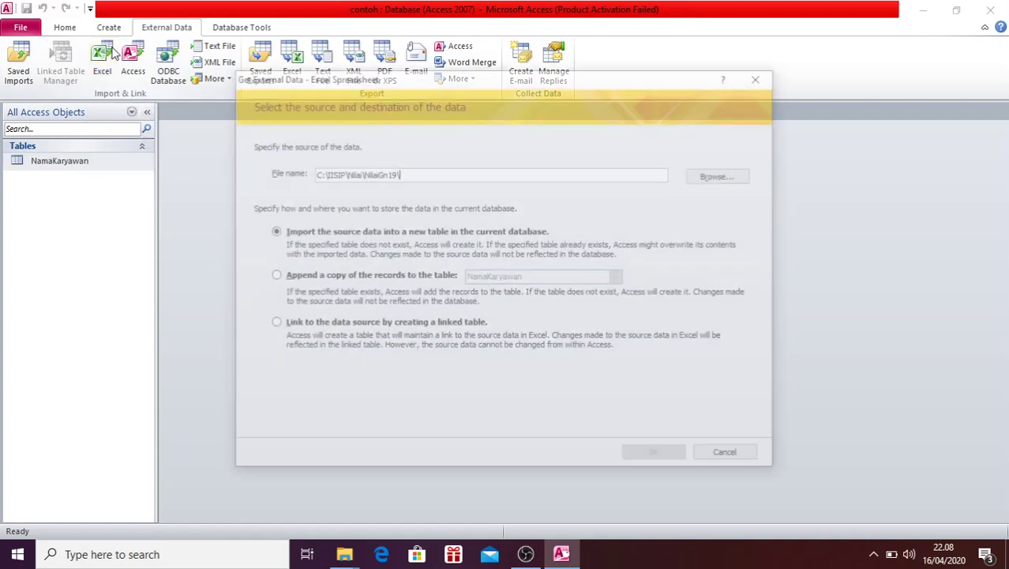
{"action": "left_click", "coordinate": [700, 178]}
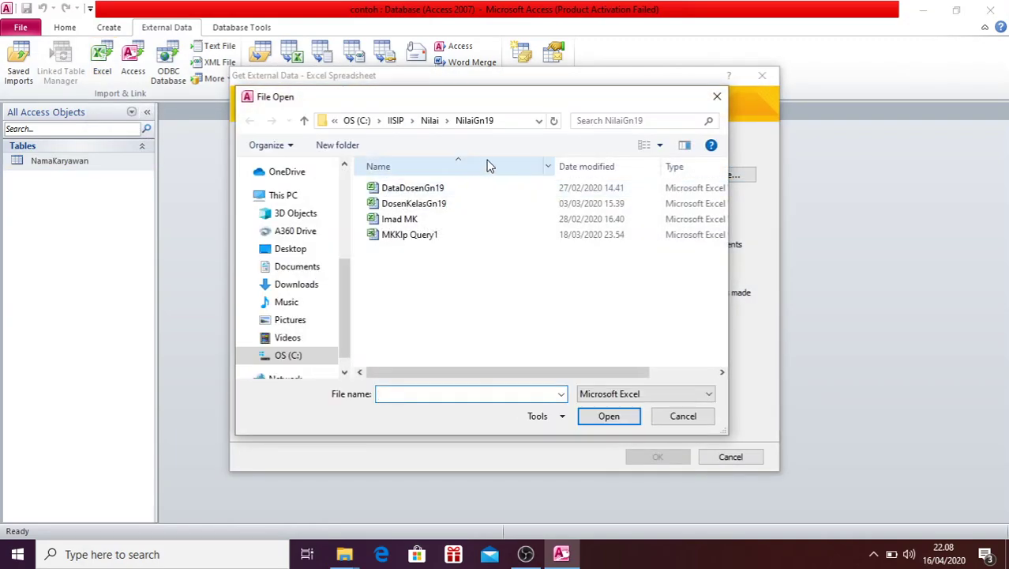
{"action": "left_click", "coordinate": [306, 355]}
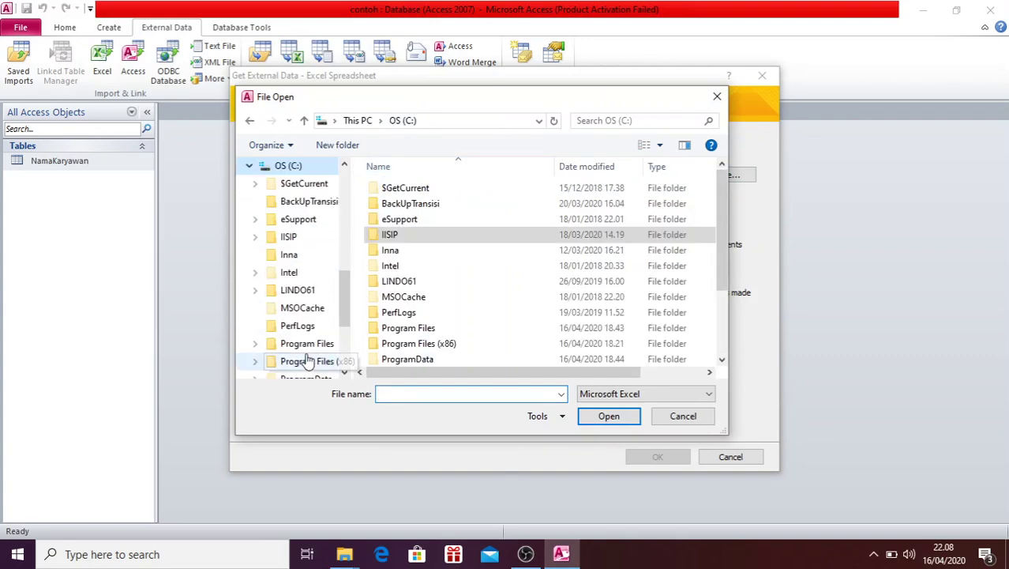
{"action": "double_click", "coordinate": [406, 235]}
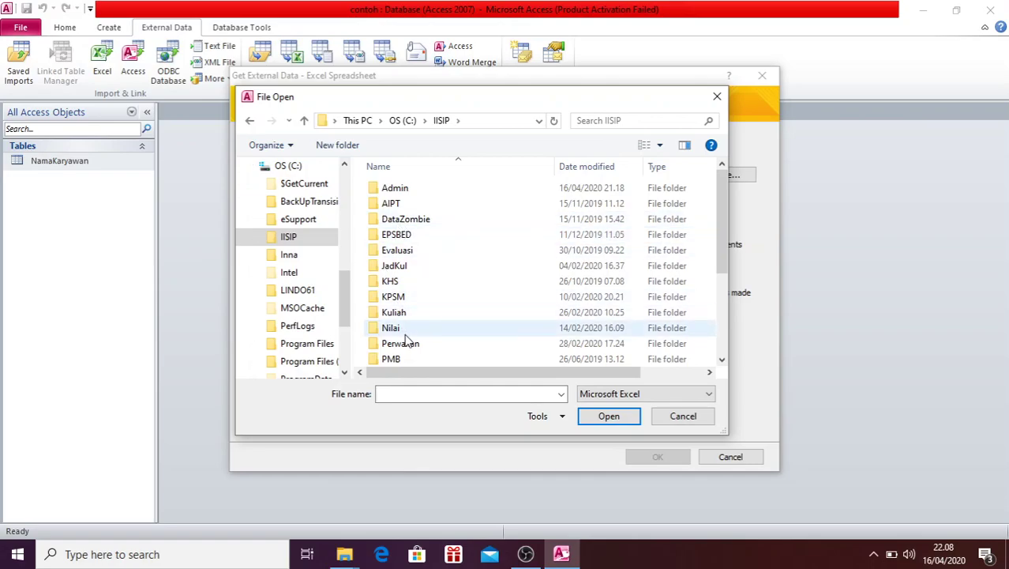
{"action": "double_click", "coordinate": [398, 312]}
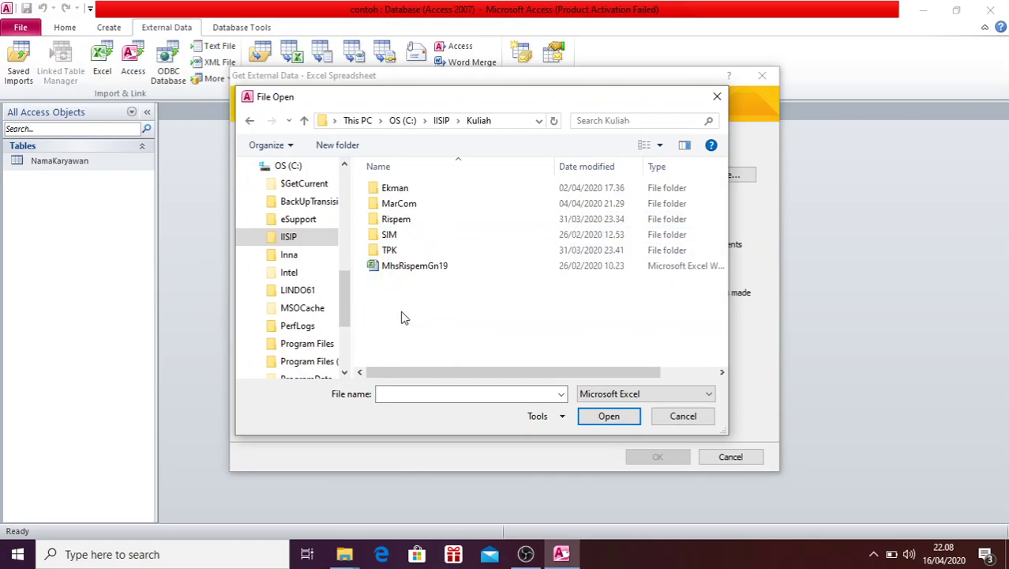
{"action": "double_click", "coordinate": [391, 233]}
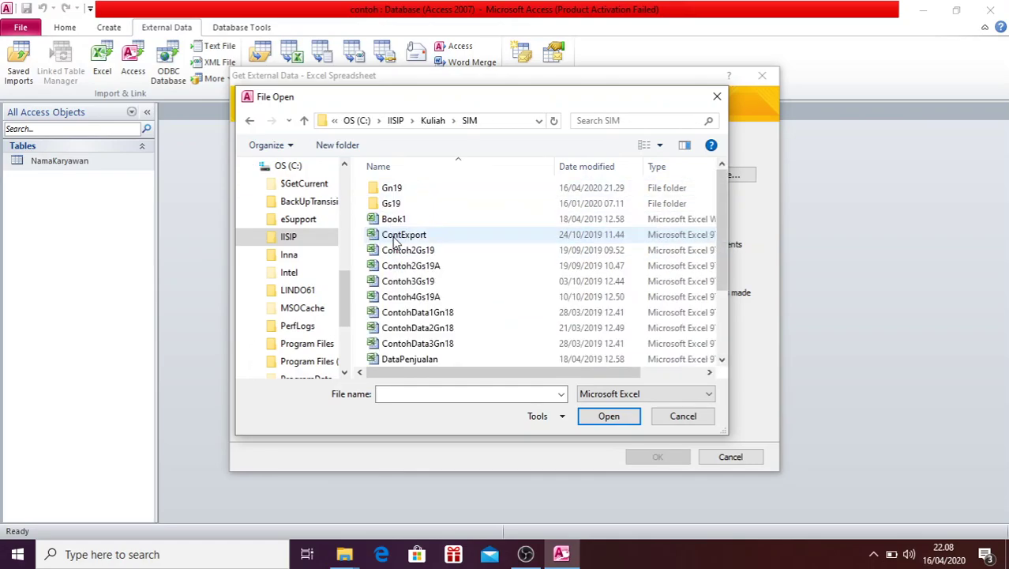
{"action": "double_click", "coordinate": [394, 186]}
{"action": "double_click", "coordinate": [435, 190]}
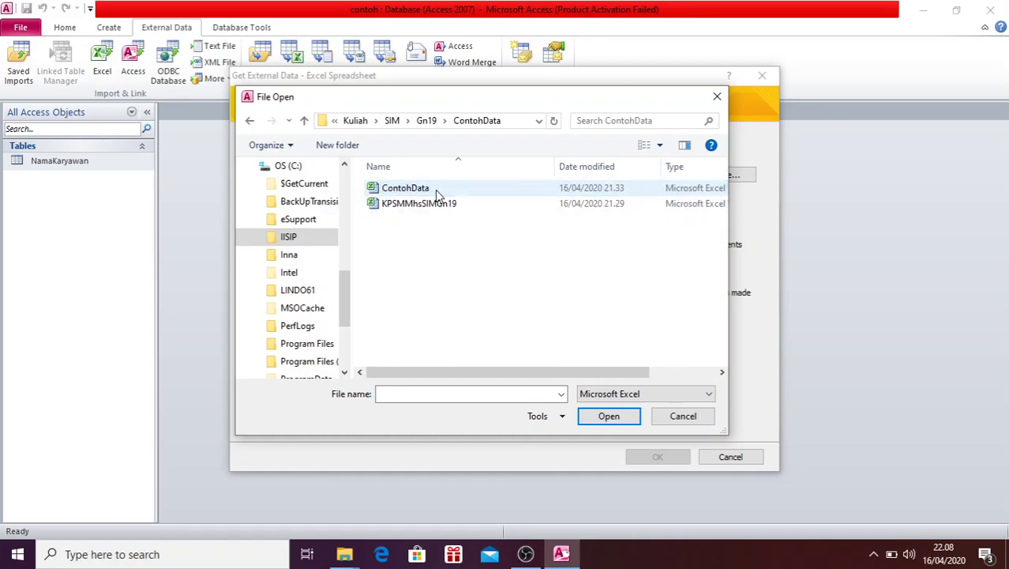
{"action": "left_click", "coordinate": [423, 196]}
{"action": "double_click", "coordinate": [423, 196]}
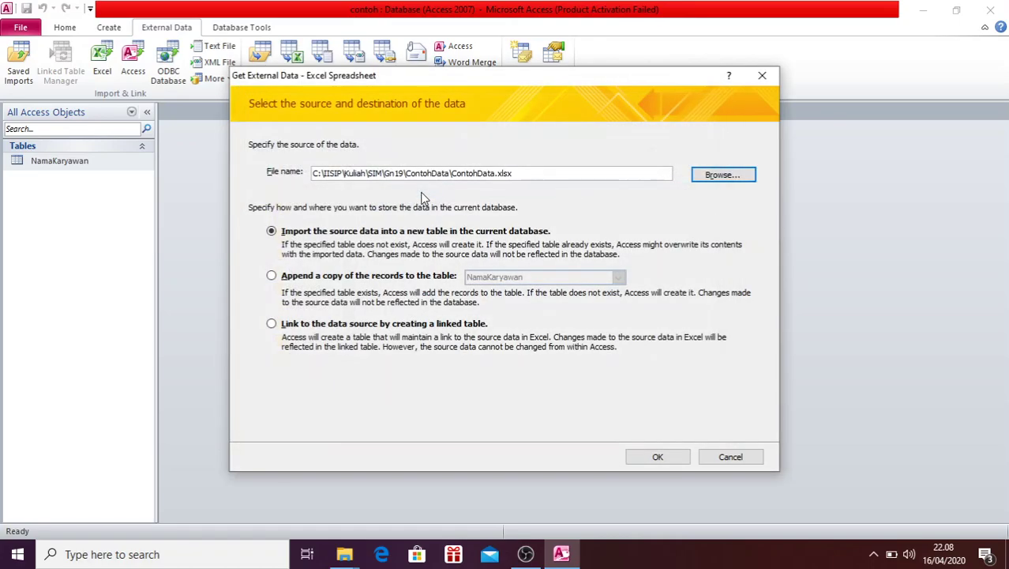
{"action": "left_click", "coordinate": [654, 457]}
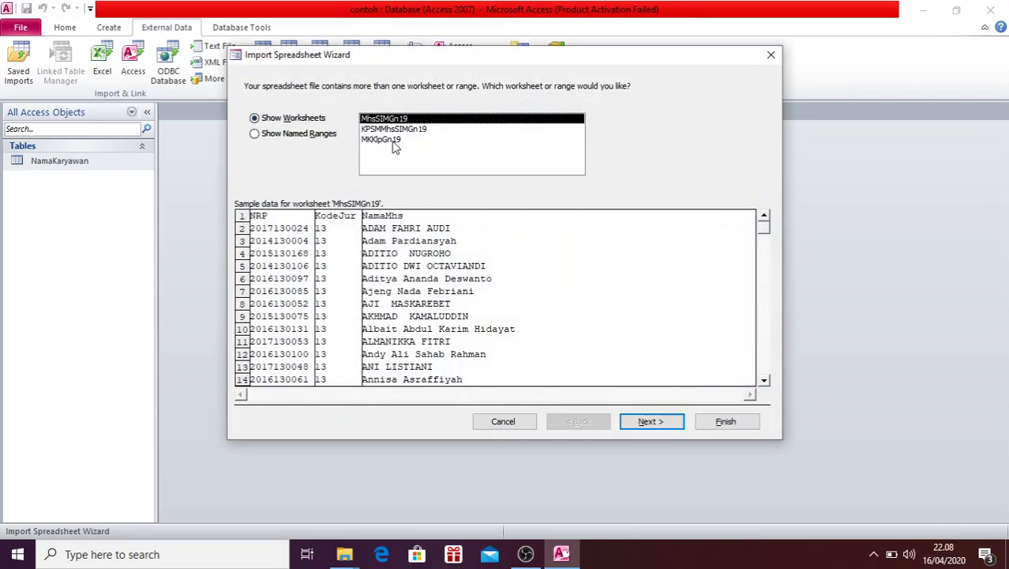
Step: Switch to File Explorer and browse to the folder C:\IISIP\Kuliah\SIM\Gn19\ContohData
{"action": "left_click", "coordinate": [345, 555]}
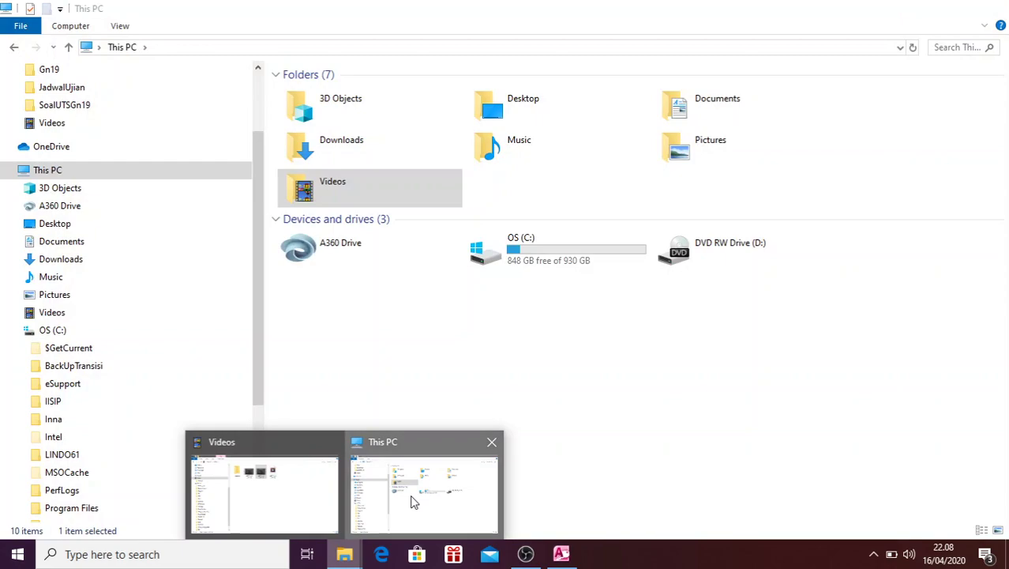
{"action": "left_click", "coordinate": [413, 489]}
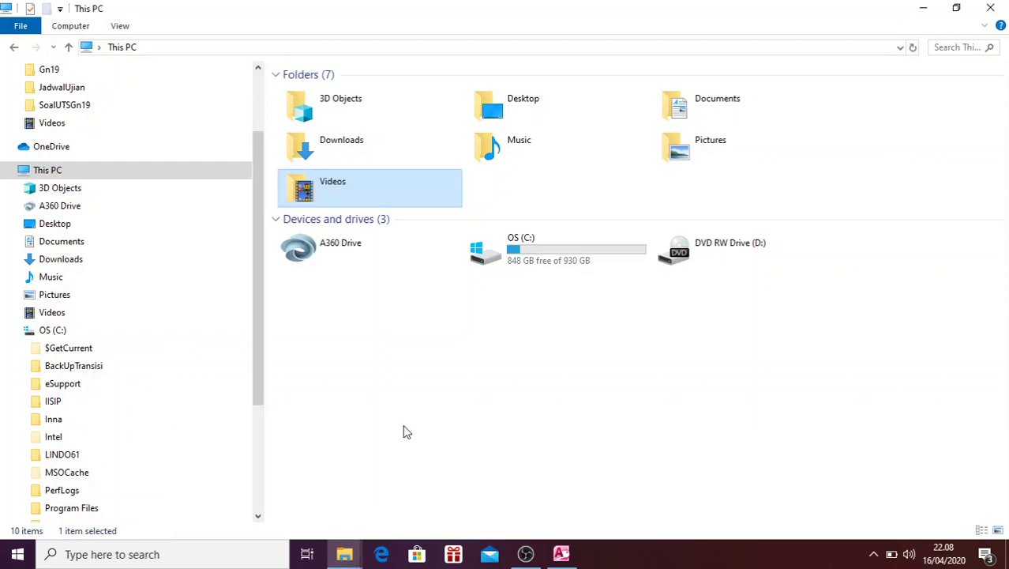
{"action": "left_click", "coordinate": [550, 253]}
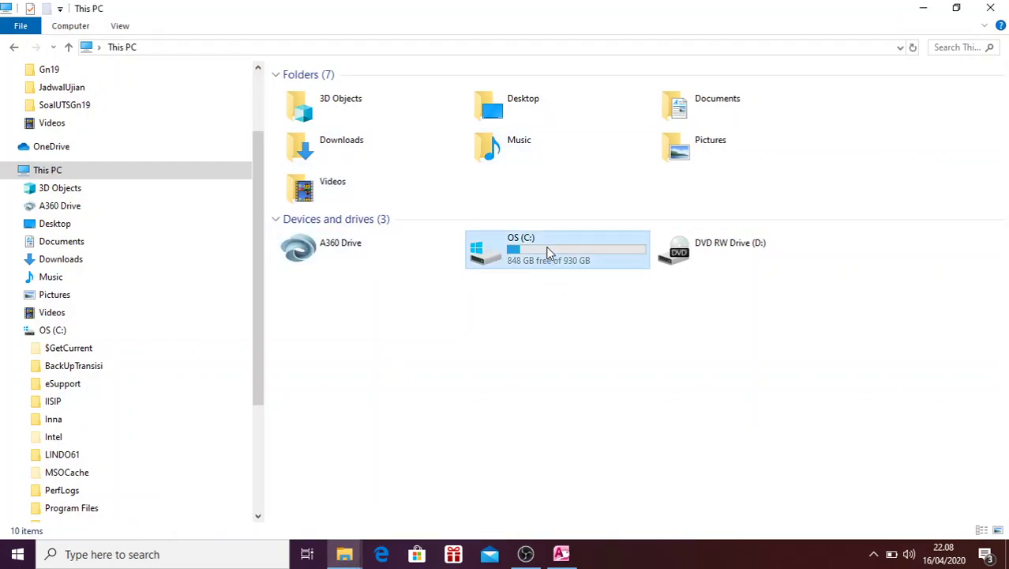
{"action": "double_click", "coordinate": [550, 253]}
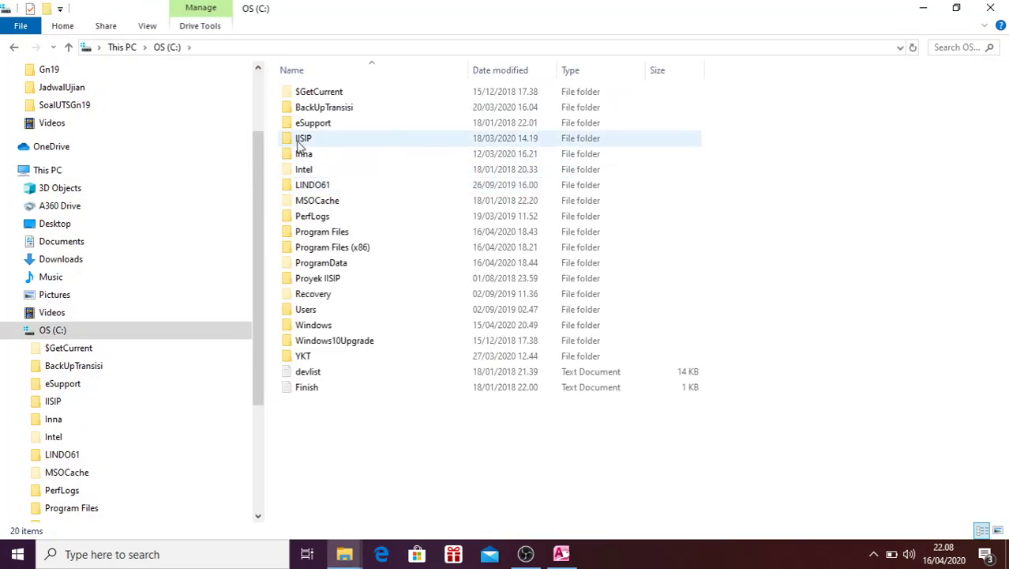
{"action": "double_click", "coordinate": [299, 143]}
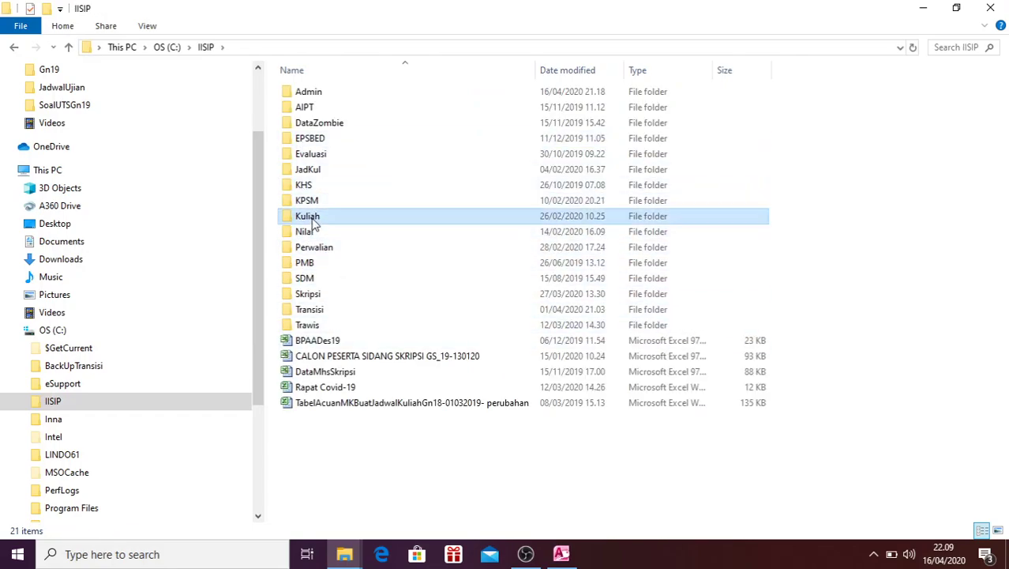
{"action": "double_click", "coordinate": [309, 218]}
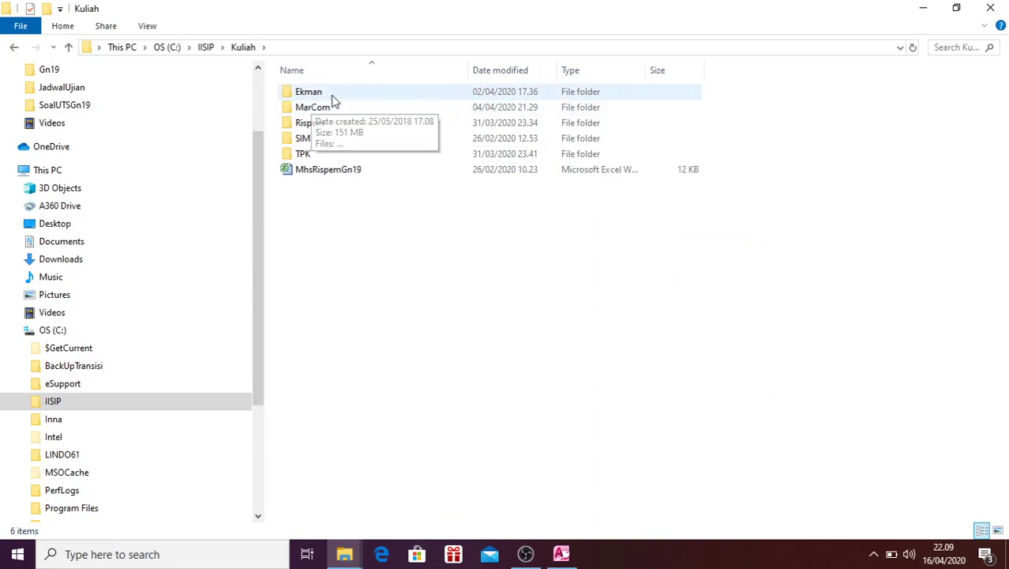
{"action": "double_click", "coordinate": [322, 139]}
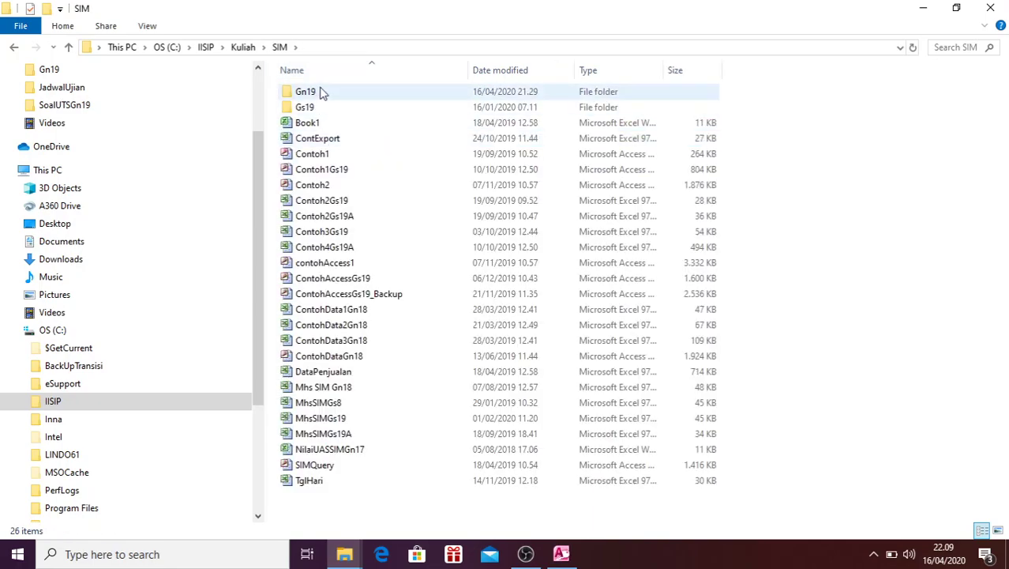
{"action": "double_click", "coordinate": [322, 93]}
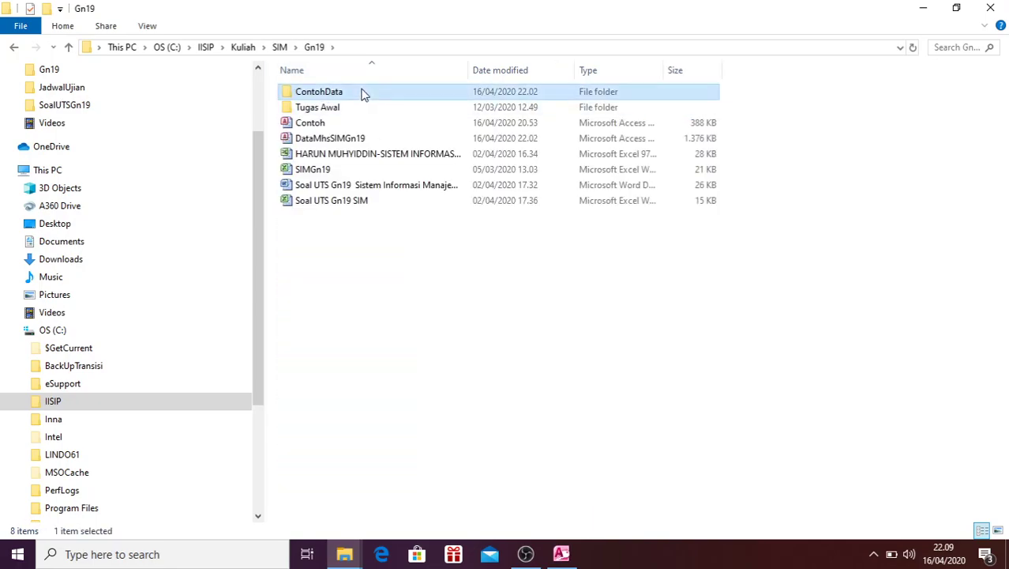
{"action": "double_click", "coordinate": [364, 93]}
Step: Try to open the ContohData workbook from the folder in Excel and dismiss the message dialogs
{"action": "double_click", "coordinate": [348, 110]}
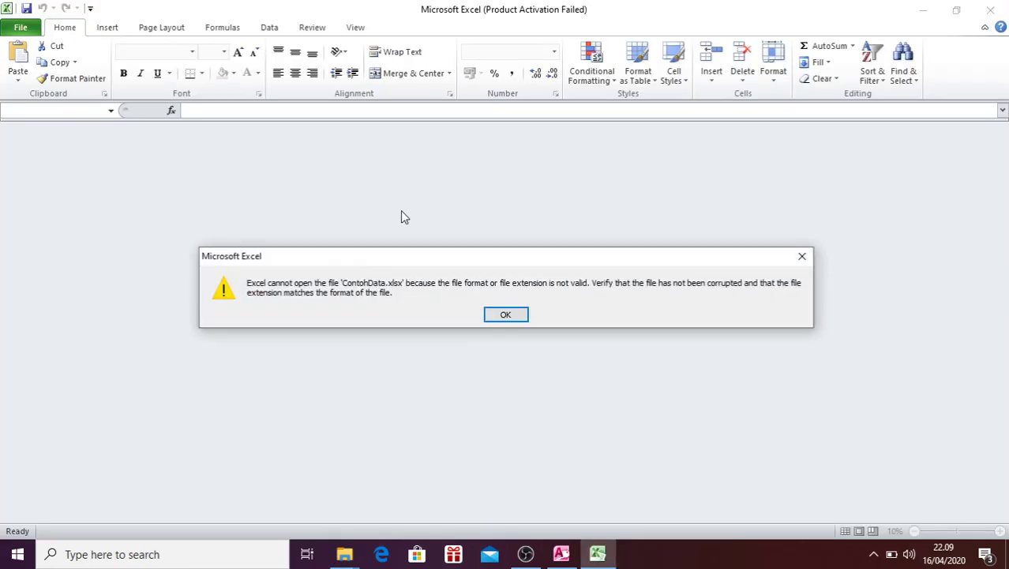
{"action": "left_click", "coordinate": [508, 314]}
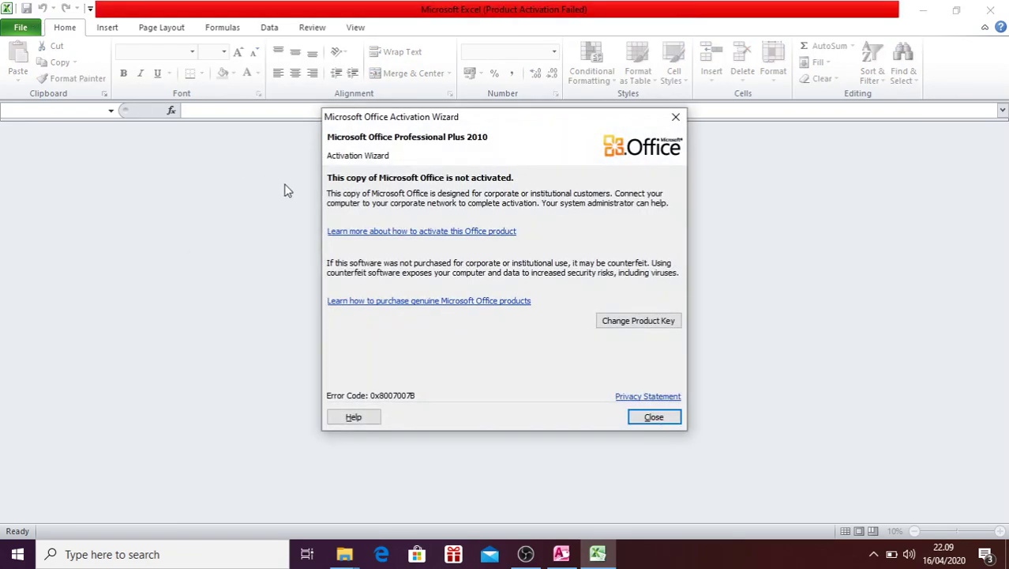
{"action": "left_click", "coordinate": [653, 416]}
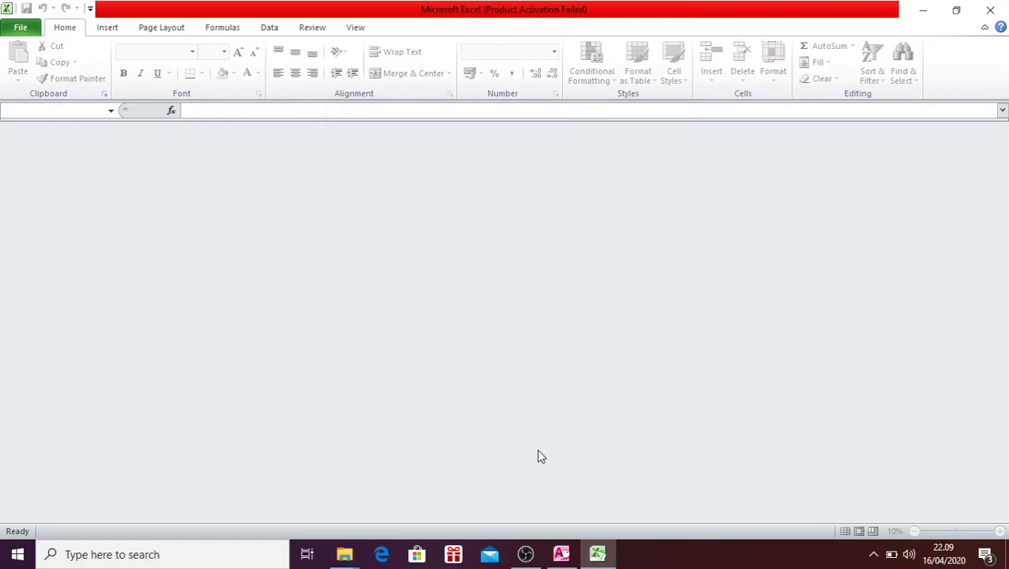
Step: Try to open ContohData from Excel's recent workbooks, then return to the import wizard in Access
{"action": "left_click", "coordinate": [608, 553]}
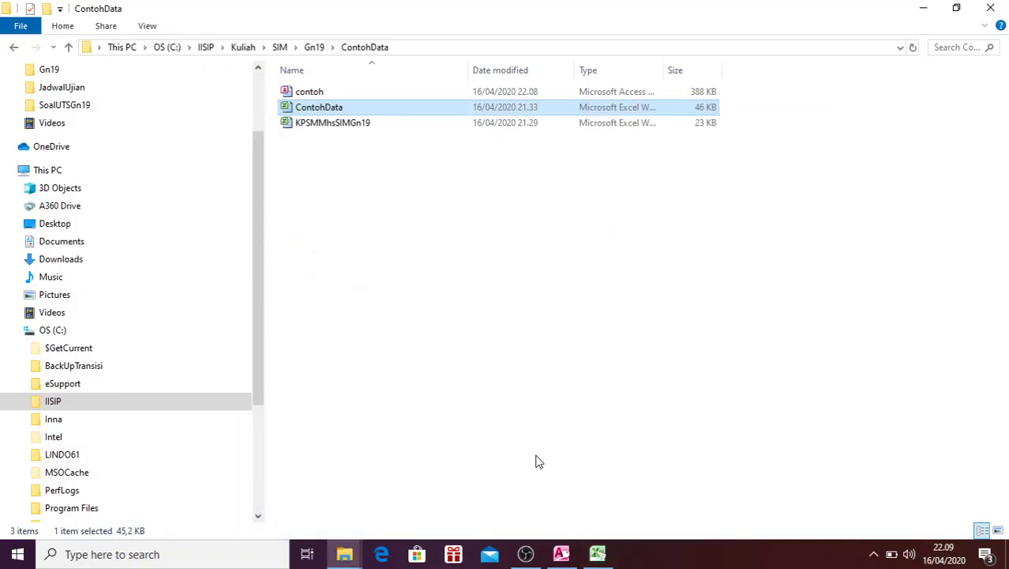
{"action": "left_click", "coordinate": [561, 553]}
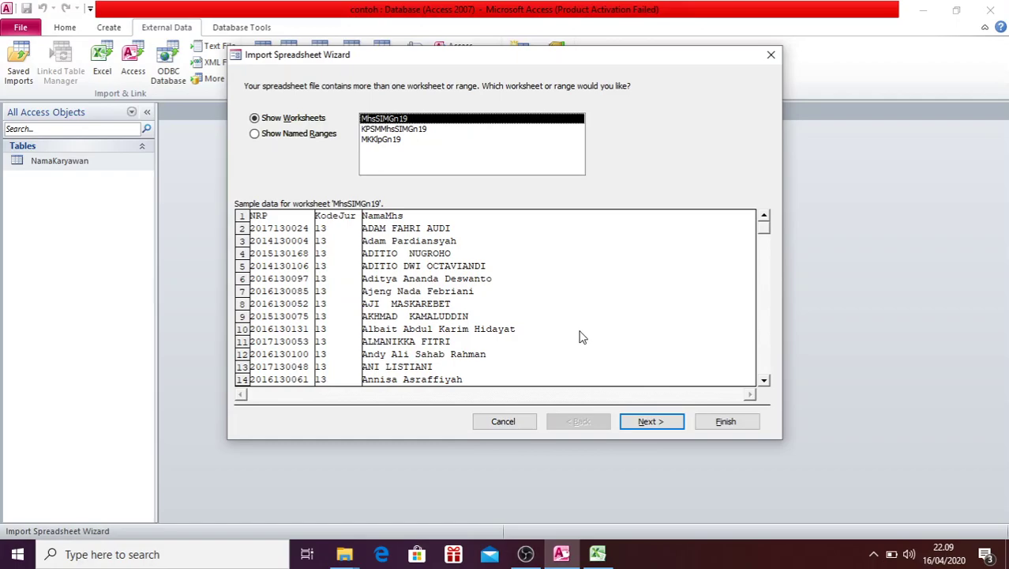
{"action": "left_click", "coordinate": [597, 553]}
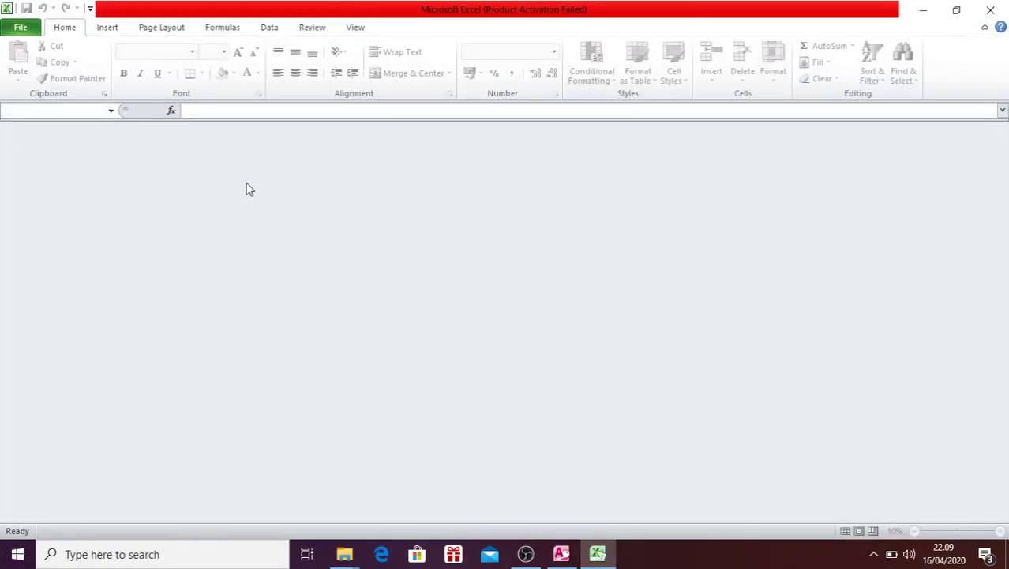
{"action": "left_click", "coordinate": [30, 28]}
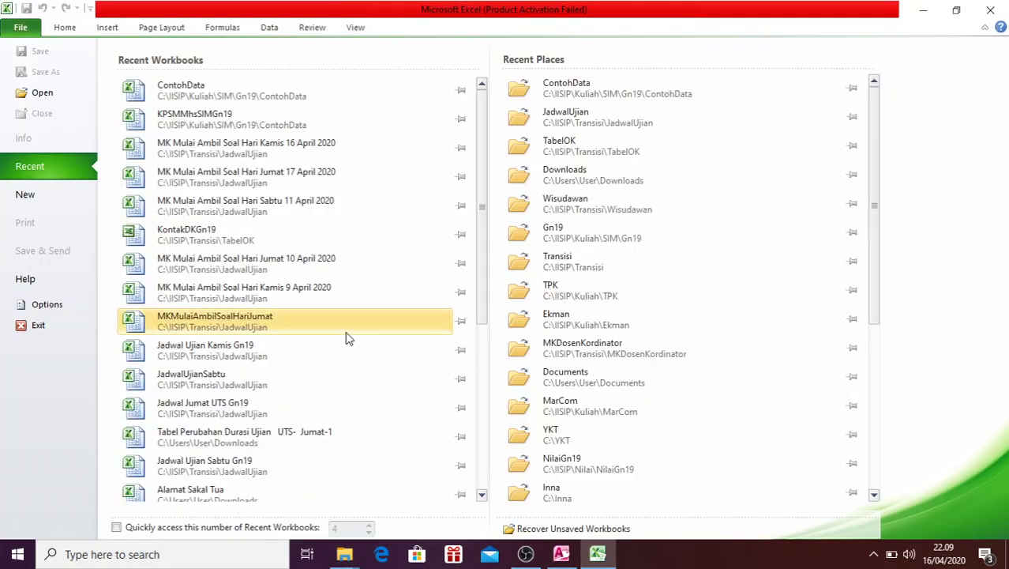
{"action": "left_click", "coordinate": [215, 90]}
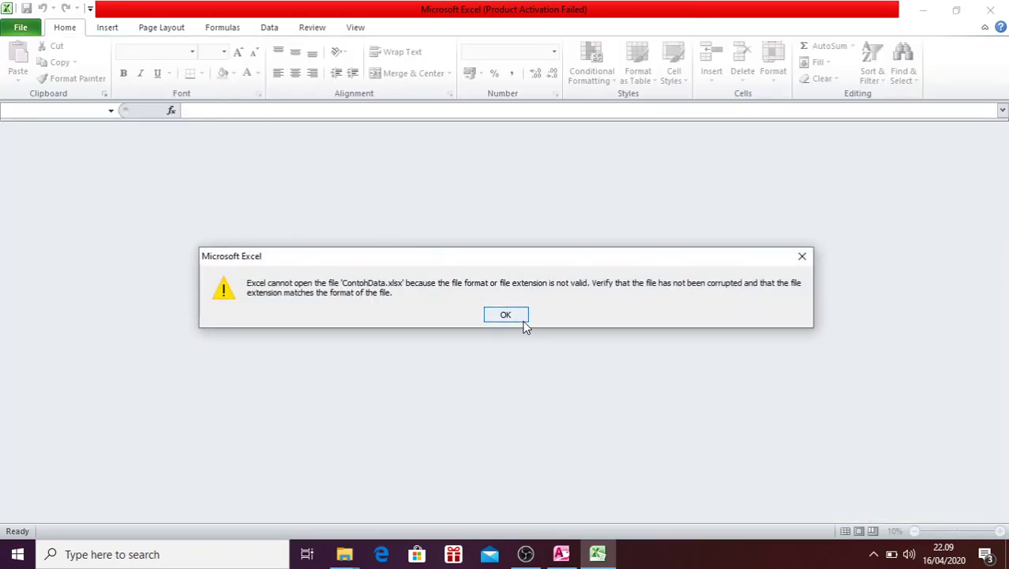
{"action": "left_click", "coordinate": [522, 319]}
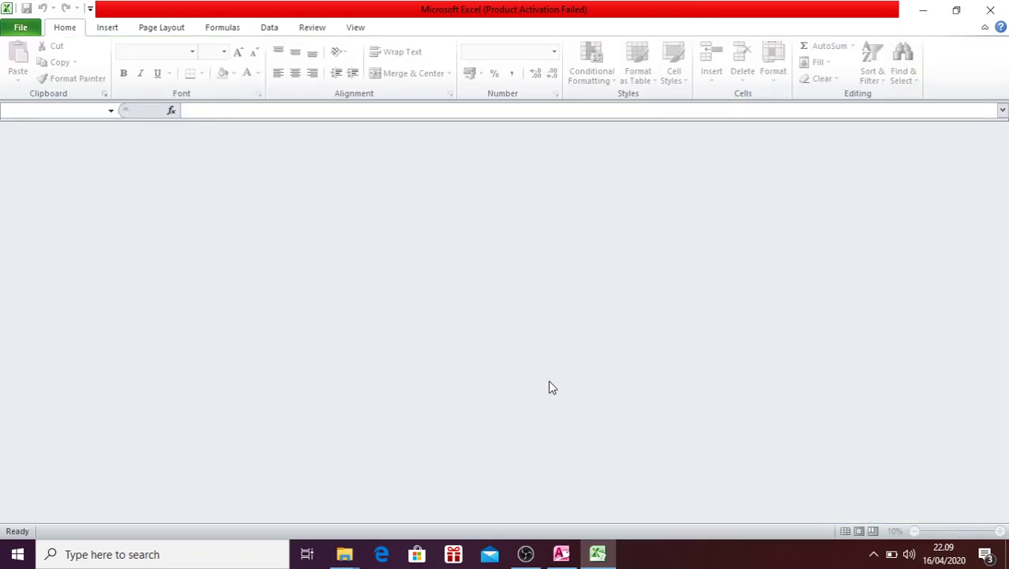
{"action": "left_click", "coordinate": [597, 552]}
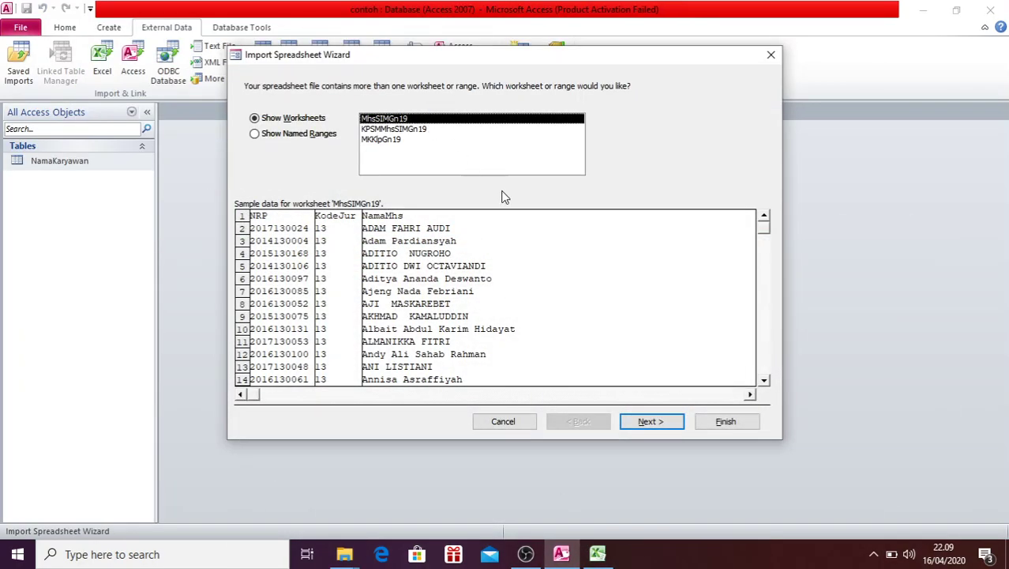
Step: Import the MhsSIMGn19 worksheet into table MhsSIMGn19 with first-row column headings and NRP as primary key, without saving the import steps
{"action": "left_click", "coordinate": [654, 421]}
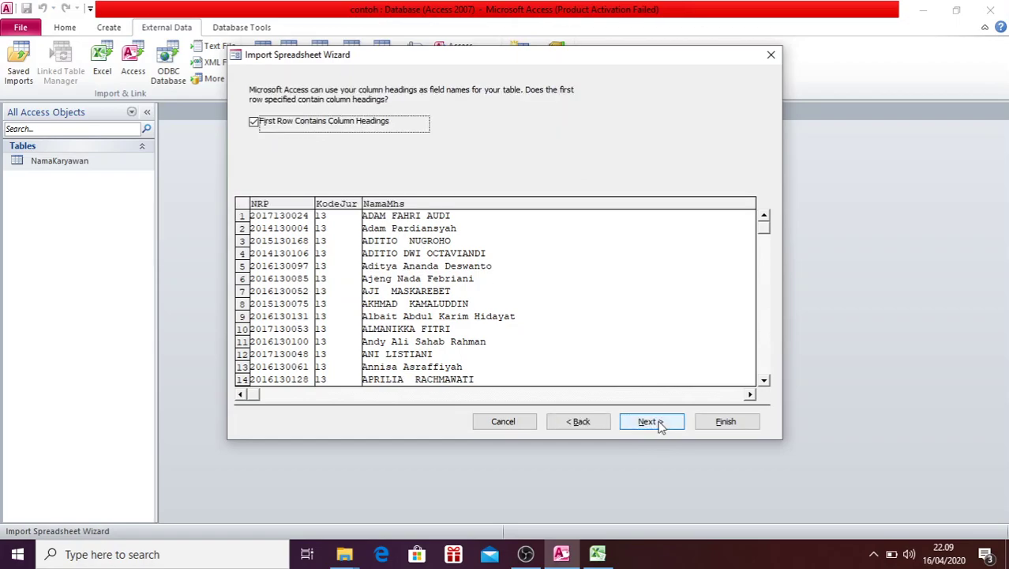
{"action": "left_click", "coordinate": [649, 419]}
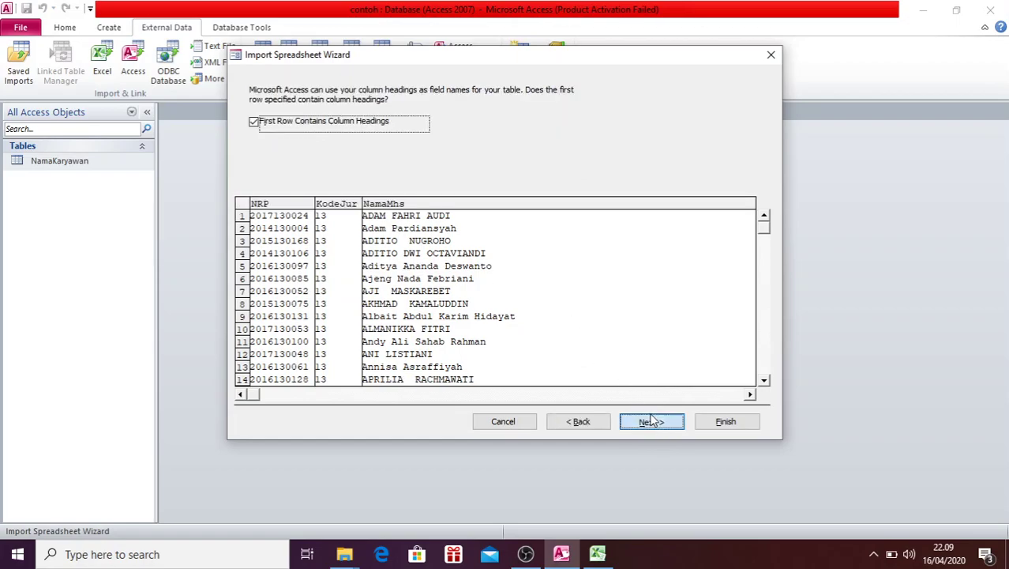
{"action": "left_click", "coordinate": [651, 421]}
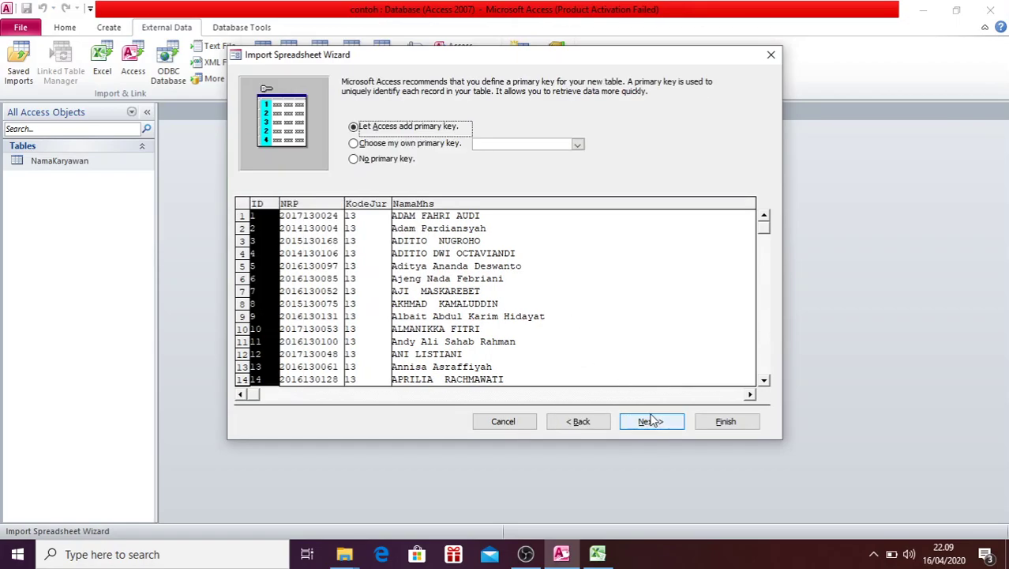
{"action": "left_click", "coordinate": [398, 145]}
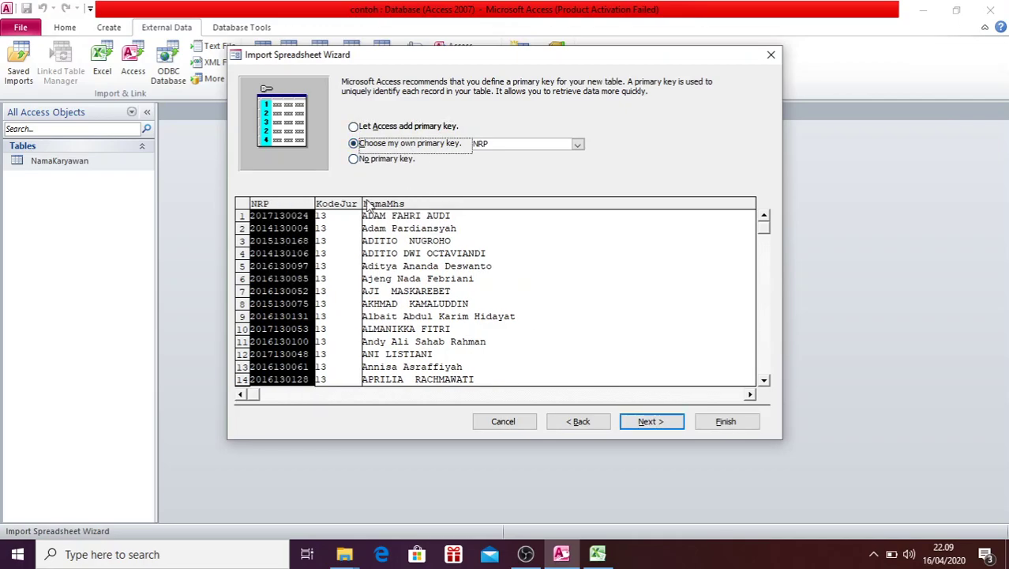
{"action": "left_click", "coordinate": [662, 421]}
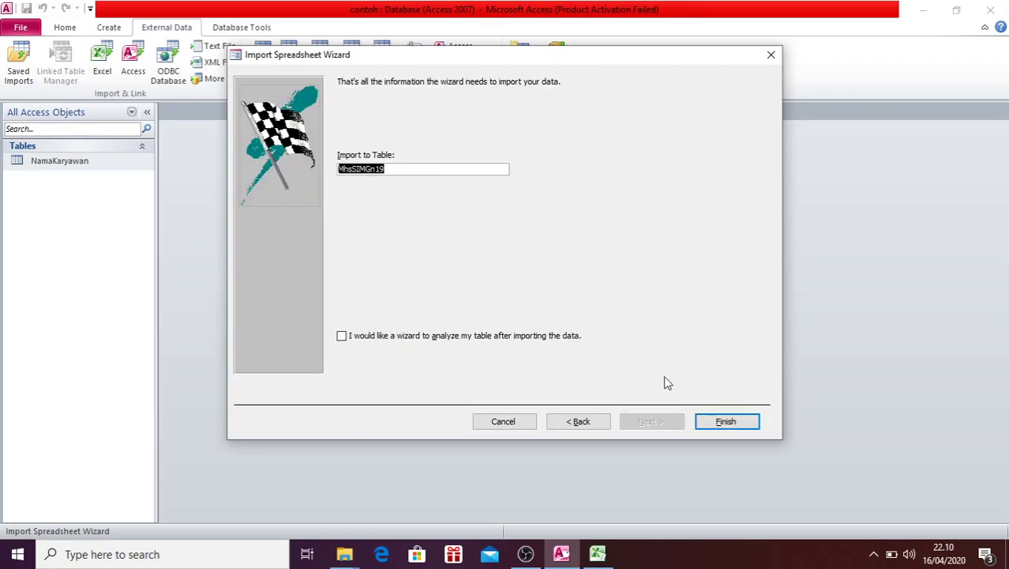
{"action": "left_click", "coordinate": [728, 425]}
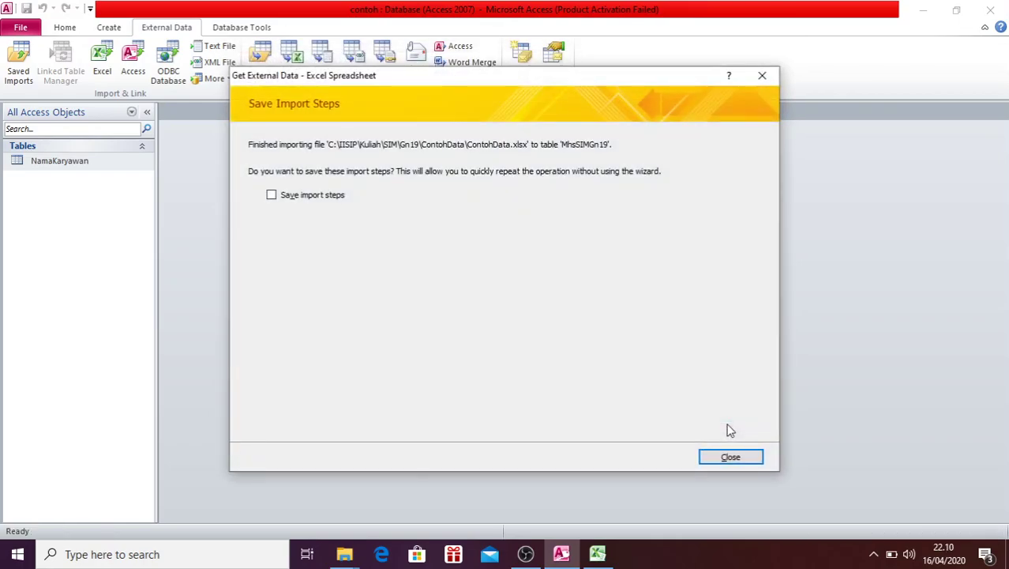
{"action": "left_click", "coordinate": [731, 457]}
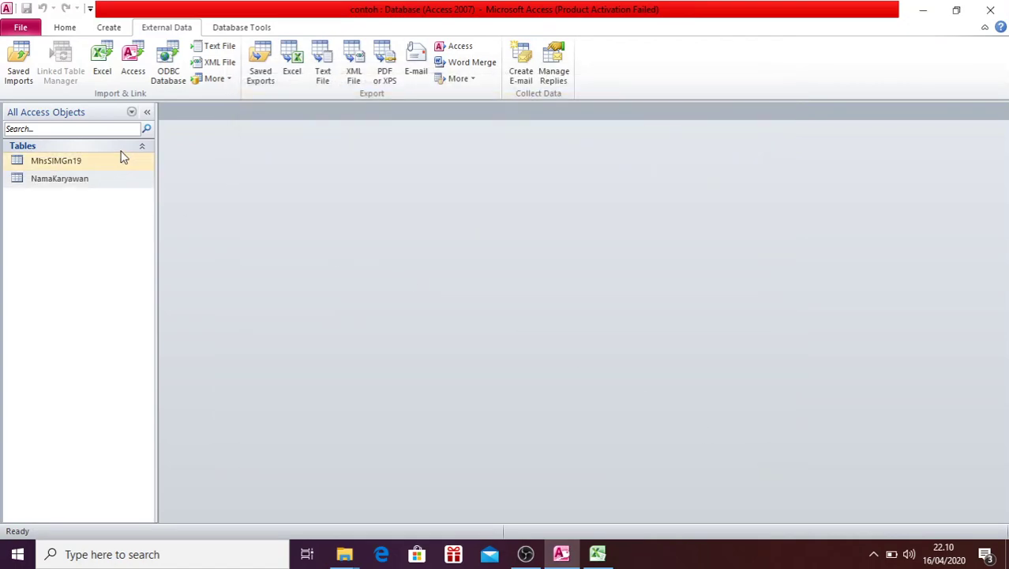
Step: Open the imported MhsSIMGn19 table and fit the NamaMhs column width to its contents
{"action": "double_click", "coordinate": [125, 162]}
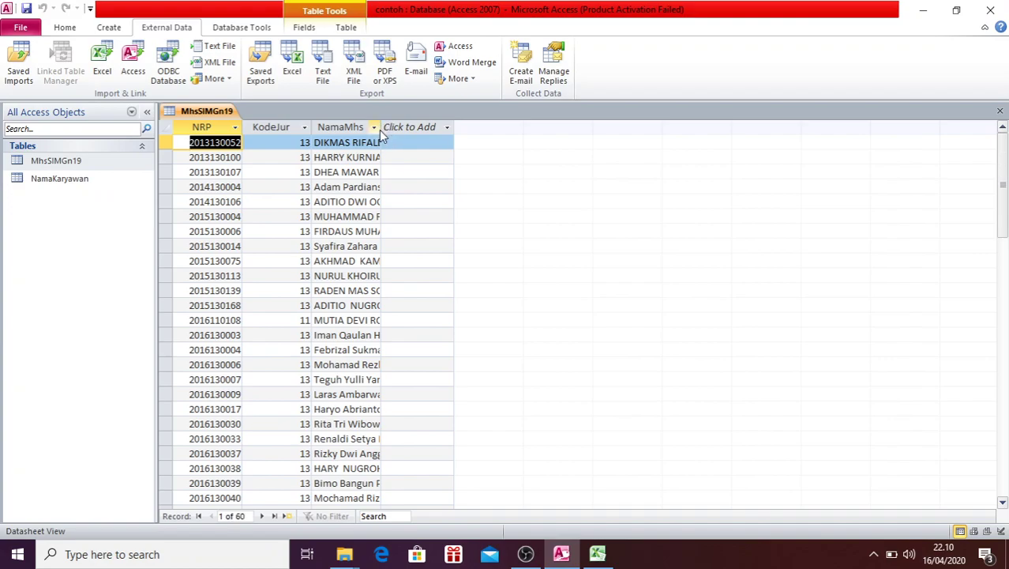
{"action": "double_click", "coordinate": [380, 128]}
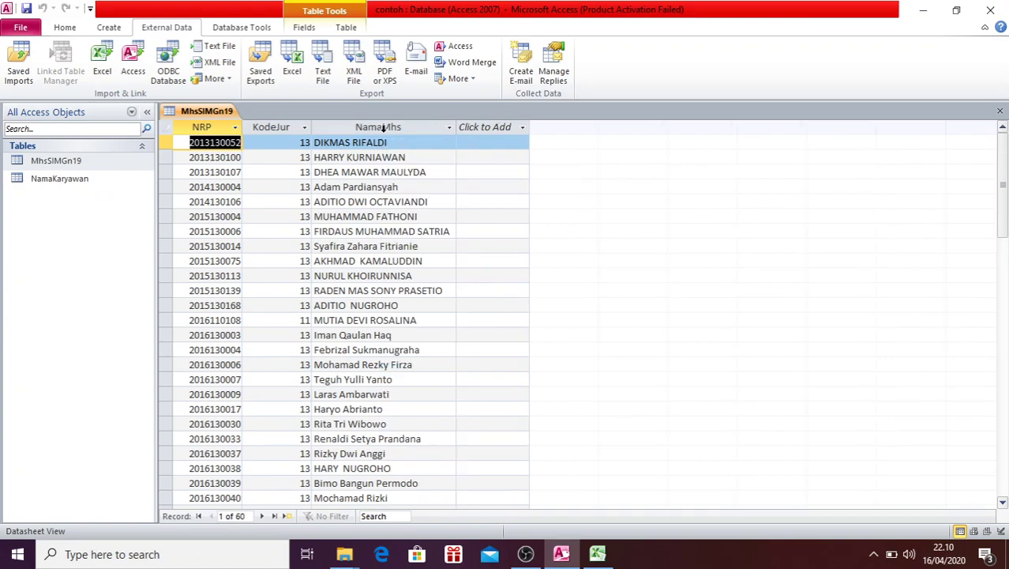
{"action": "left_click", "coordinate": [478, 202]}
{"action": "left_click", "coordinate": [614, 554]}
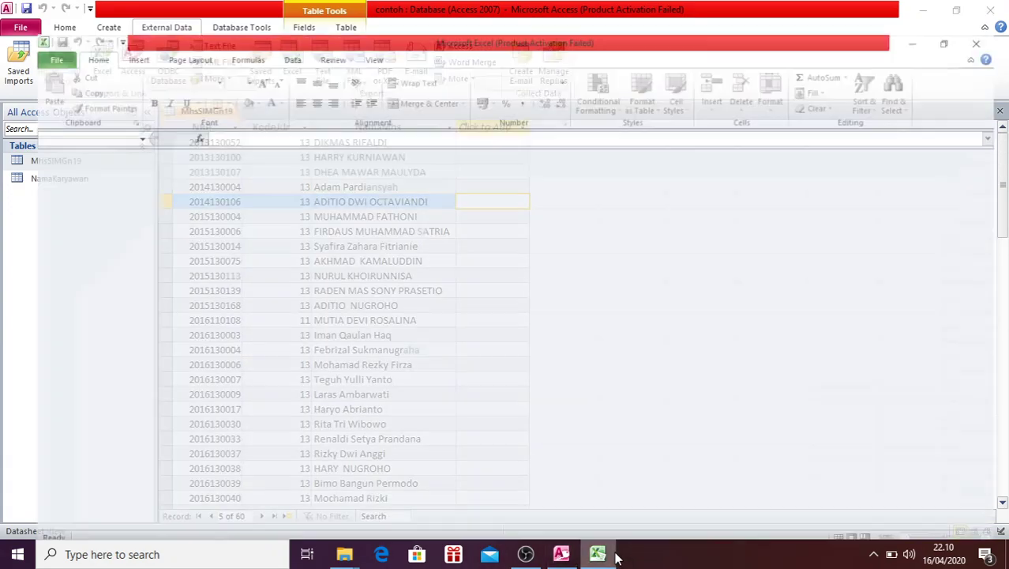
{"action": "left_click", "coordinate": [562, 552]}
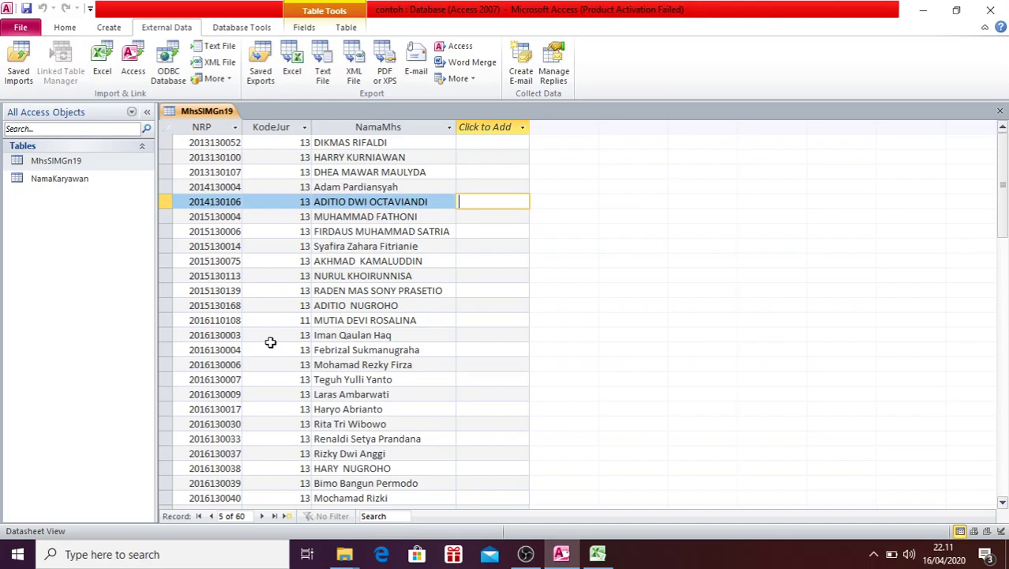
{"action": "left_click", "coordinate": [481, 306]}
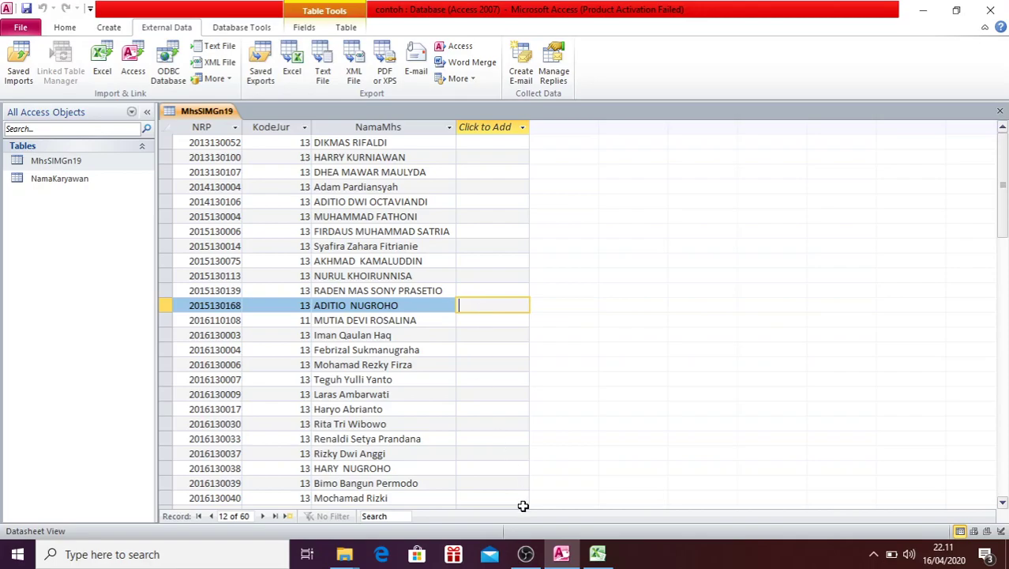
{"action": "left_click", "coordinate": [526, 554]}
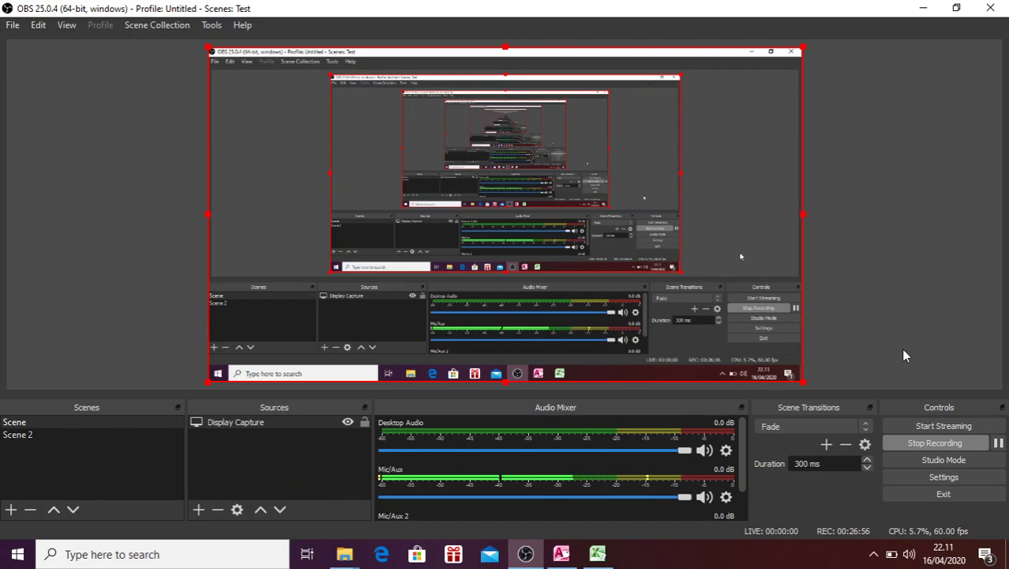